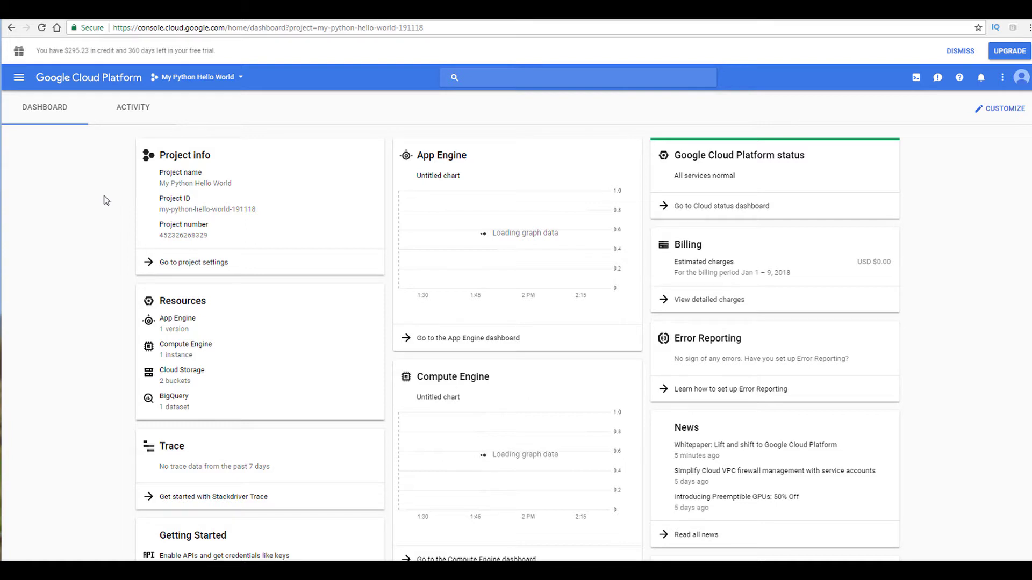
Step: Start creating a new Cloud SQL instance using the MySQL engine and the Second Generation instance type
{"action": "left_click", "coordinate": [19, 78]}
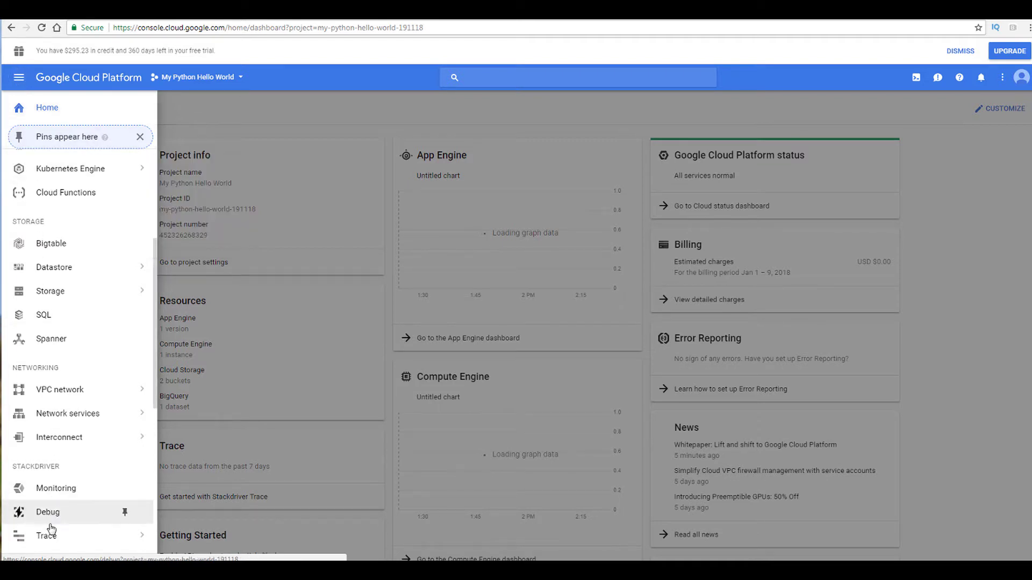
{"action": "left_click", "coordinate": [43, 316]}
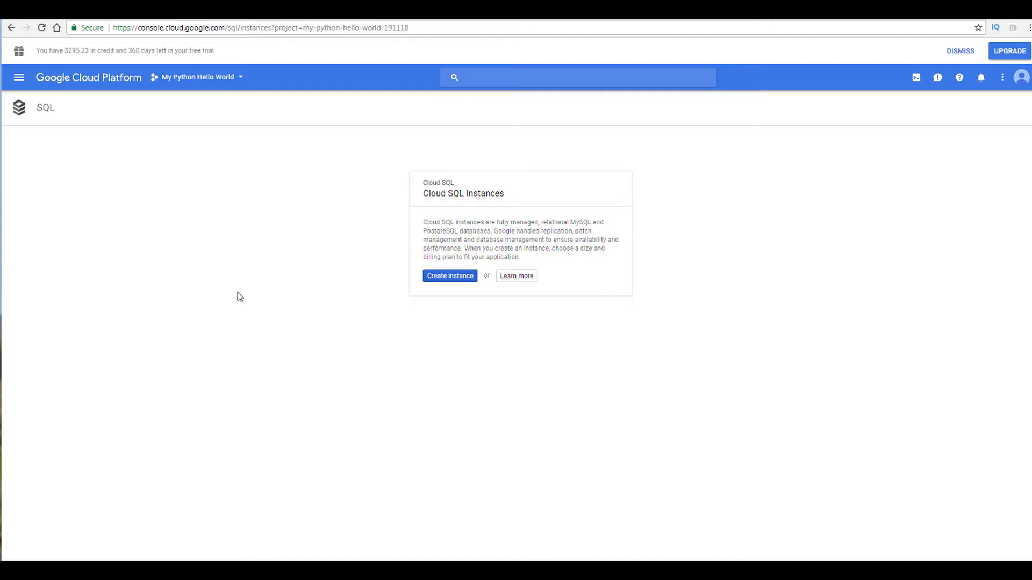
{"action": "left_click", "coordinate": [448, 281]}
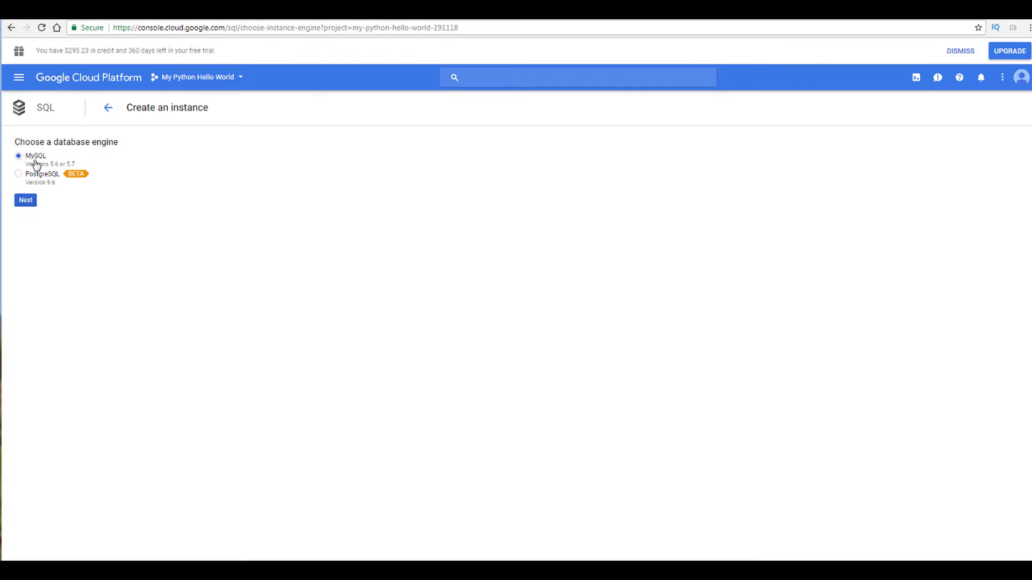
{"action": "left_click", "coordinate": [27, 202]}
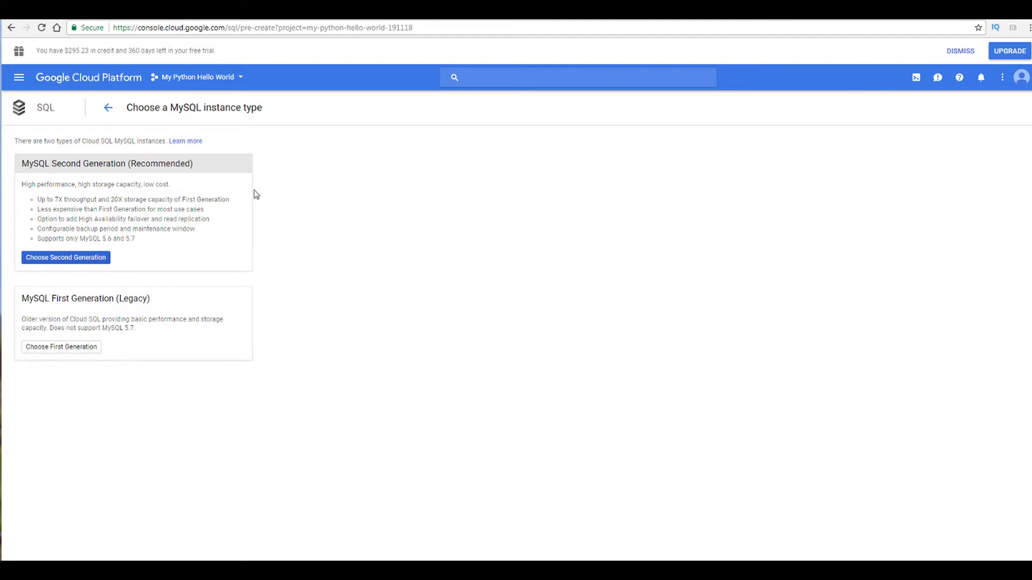
{"action": "left_click", "coordinate": [59, 258]}
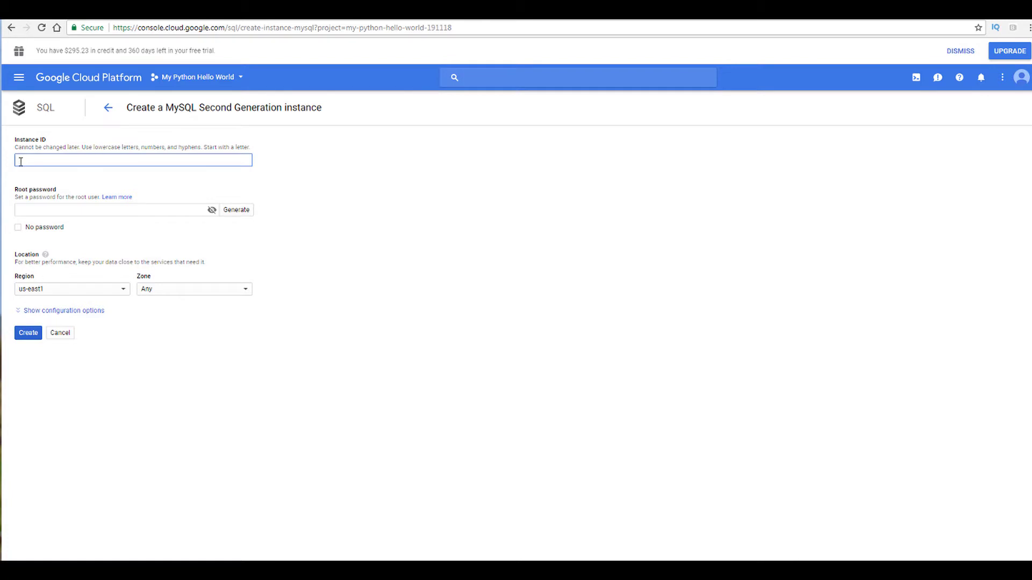
Step: Set the instance ID to testsql1
{"action": "type", "text": "testsql1"}
{"action": "left_click", "coordinate": [30, 212]}
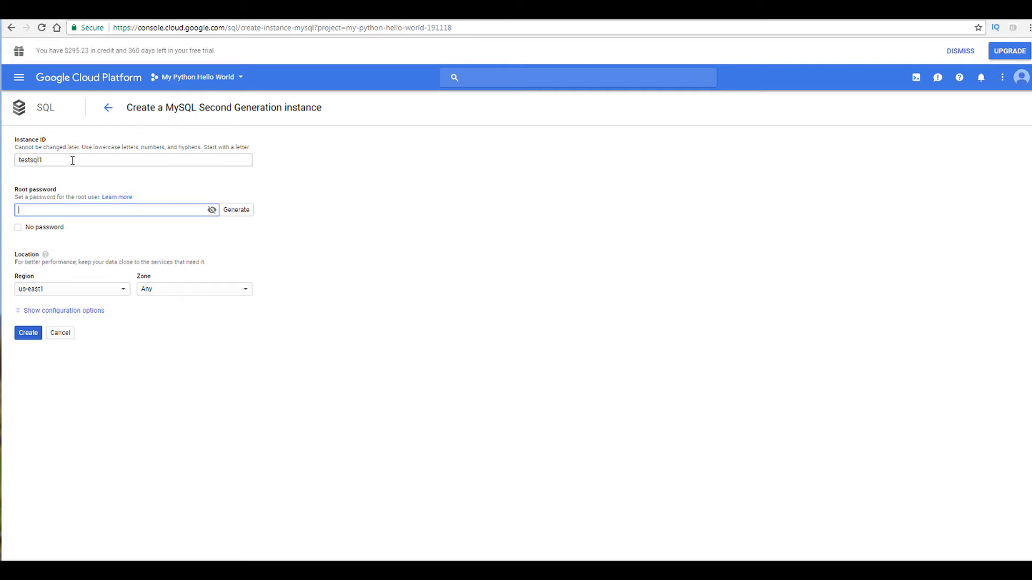
Step: Try appending a hyphen to the instance ID and restore it as testsql1
{"action": "left_click", "coordinate": [52, 162]}
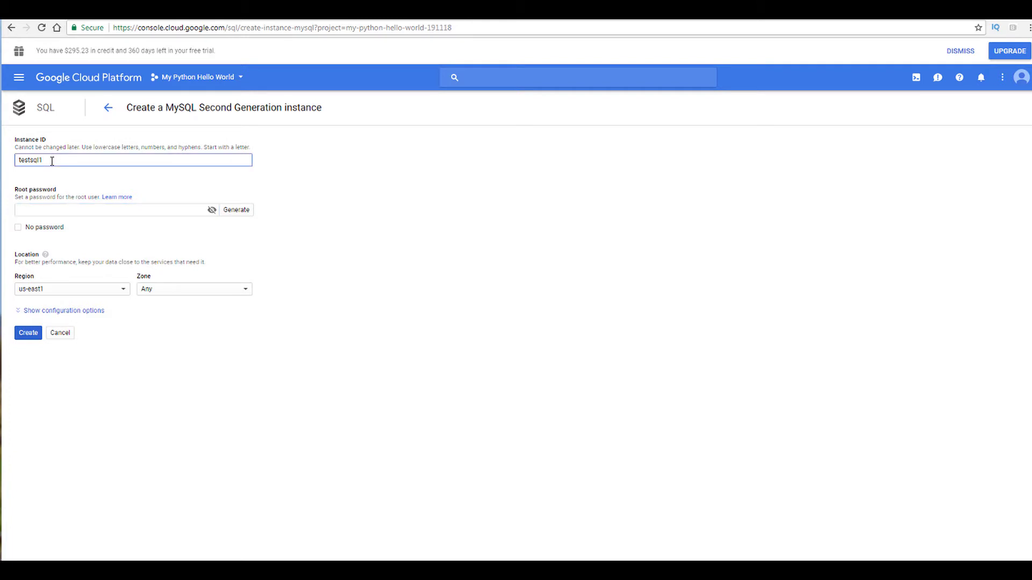
{"action": "type", "text": "-"}
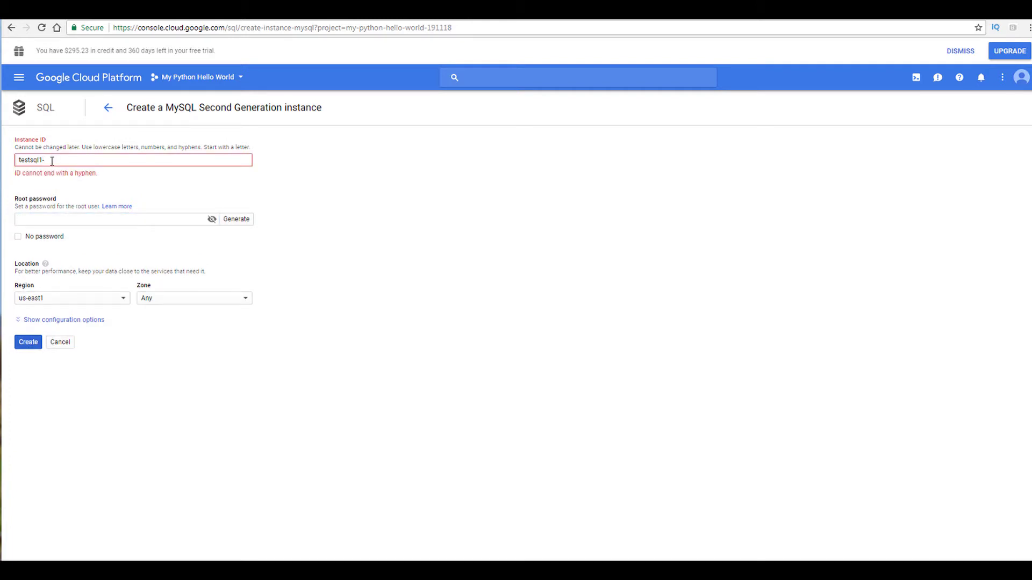
{"action": "key", "text": "BackSpace"}
{"action": "key", "text": "BackSpace"}
{"action": "key", "text": "BackSpace"}
{"action": "key", "text": "BackSpace"}
{"action": "key", "text": "BackSpace"}
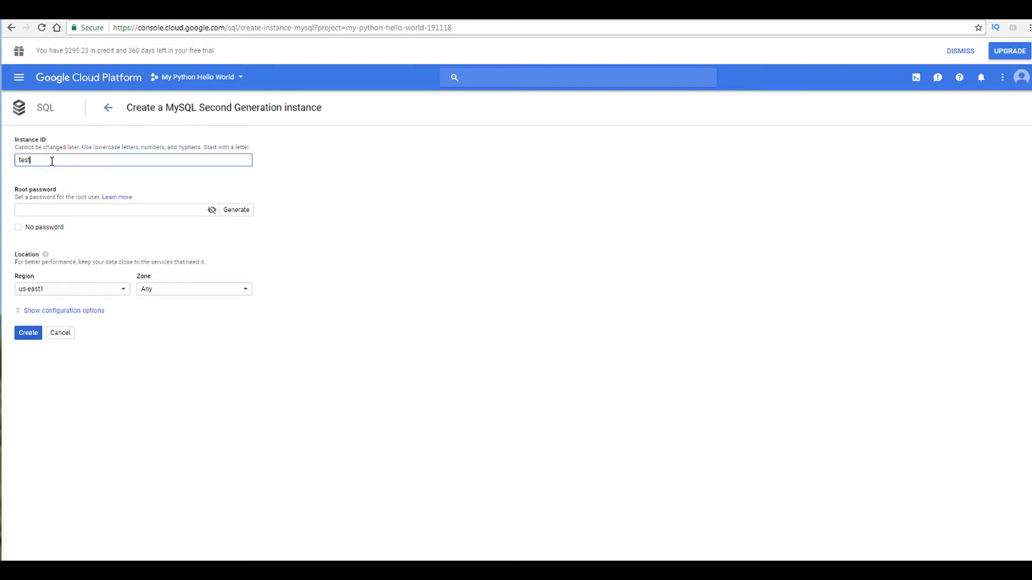
{"action": "key", "text": "Tab"}
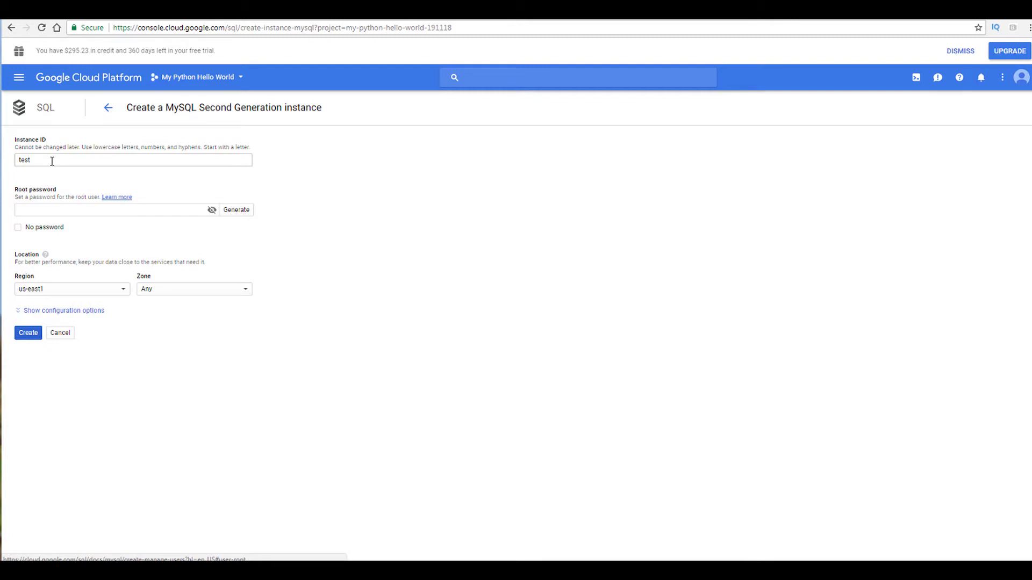
{"action": "left_click", "coordinate": [52, 161]}
{"action": "type", "text": "s"}
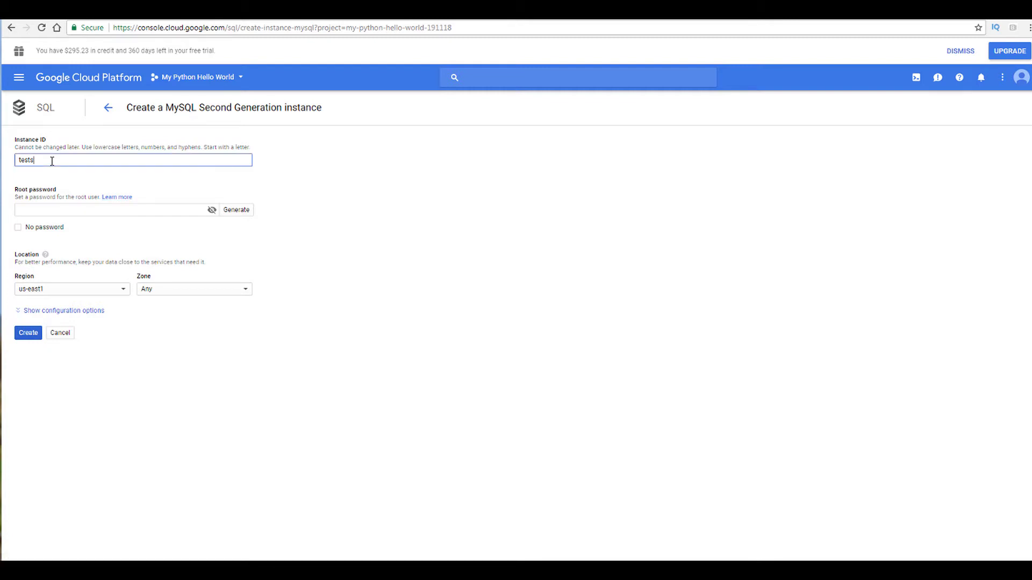
{"action": "type", "text": "ql1"}
Step: Enter a root password, then toggle the No password option on and off
{"action": "left_click", "coordinate": [49, 209]}
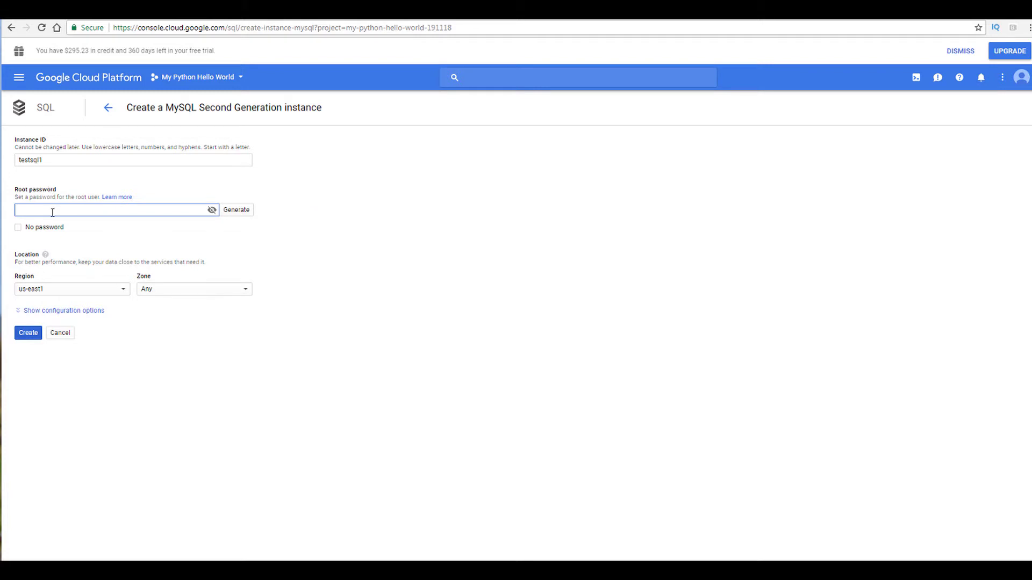
{"action": "type", "text": "ST"}
{"action": "key", "text": "BackSpace"}
{"action": "key", "text": "BackSpace"}
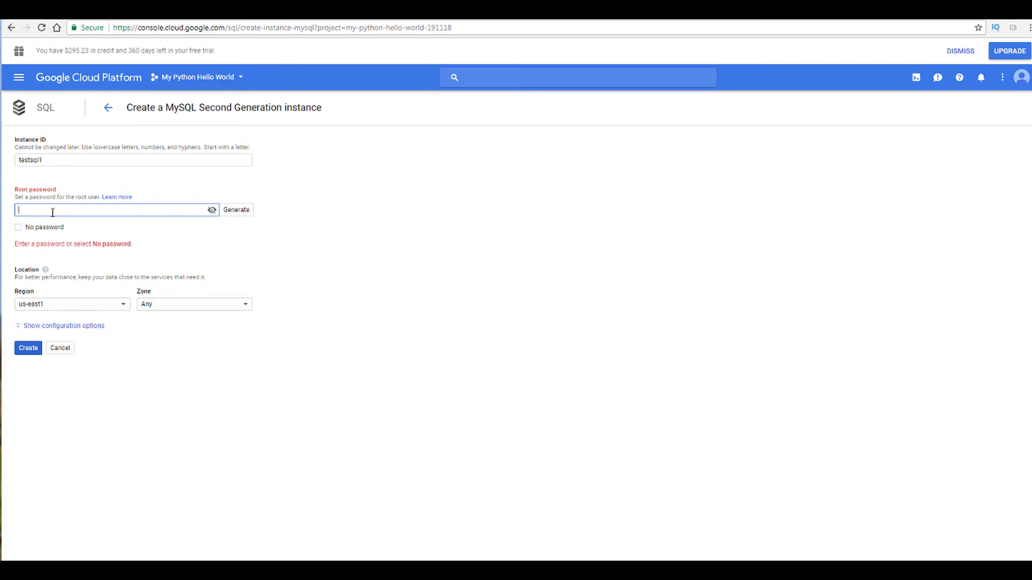
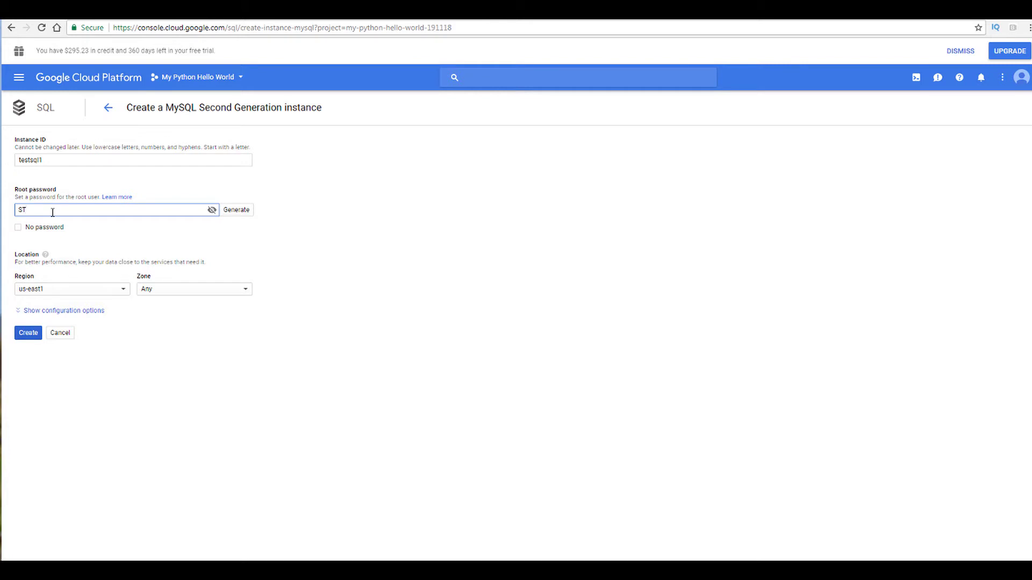
{"action": "left_click", "coordinate": [97, 230]}
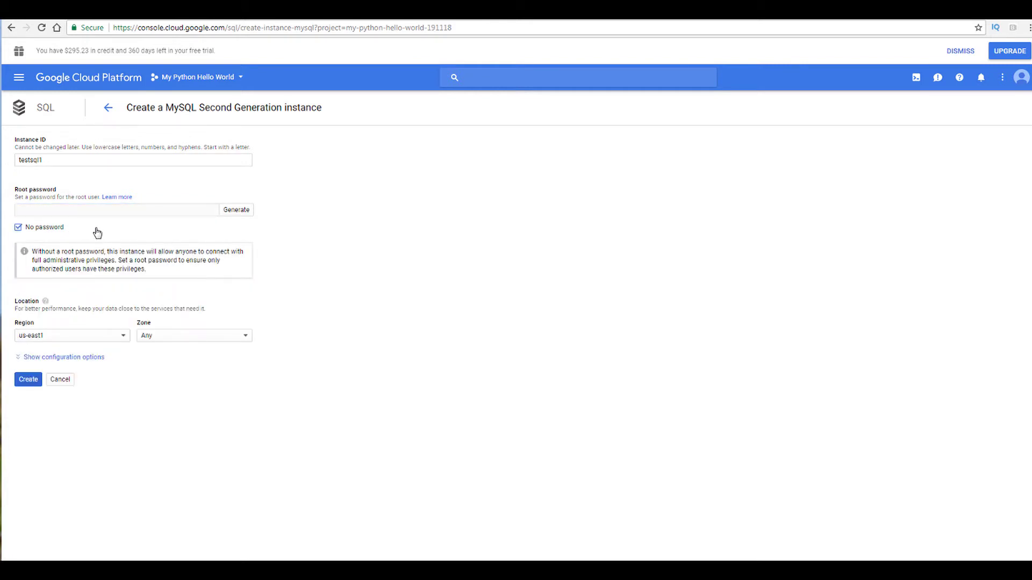
{"action": "left_click", "coordinate": [19, 229]}
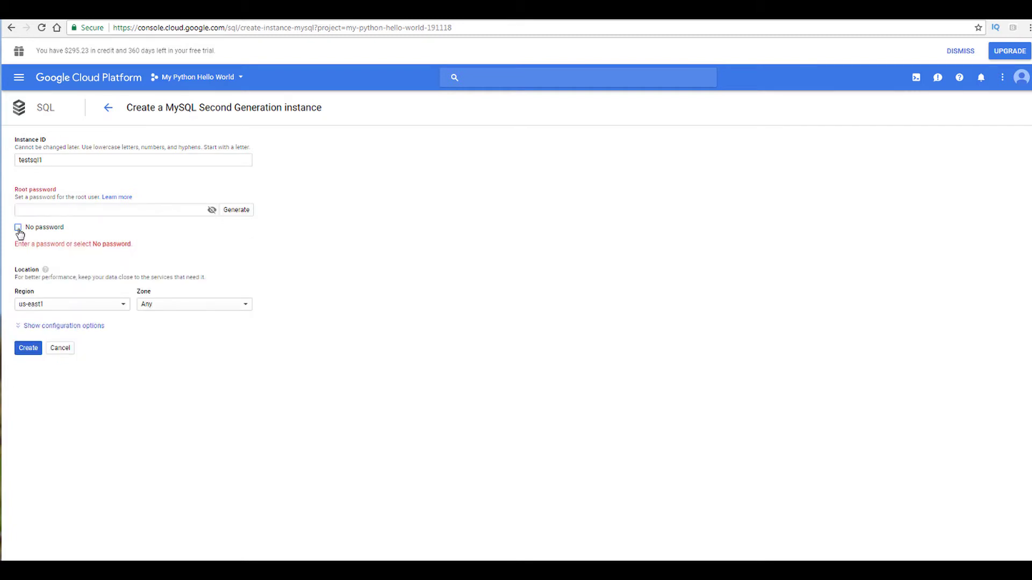
Step: Enter the root password for the root user
{"action": "left_click", "coordinate": [28, 207]}
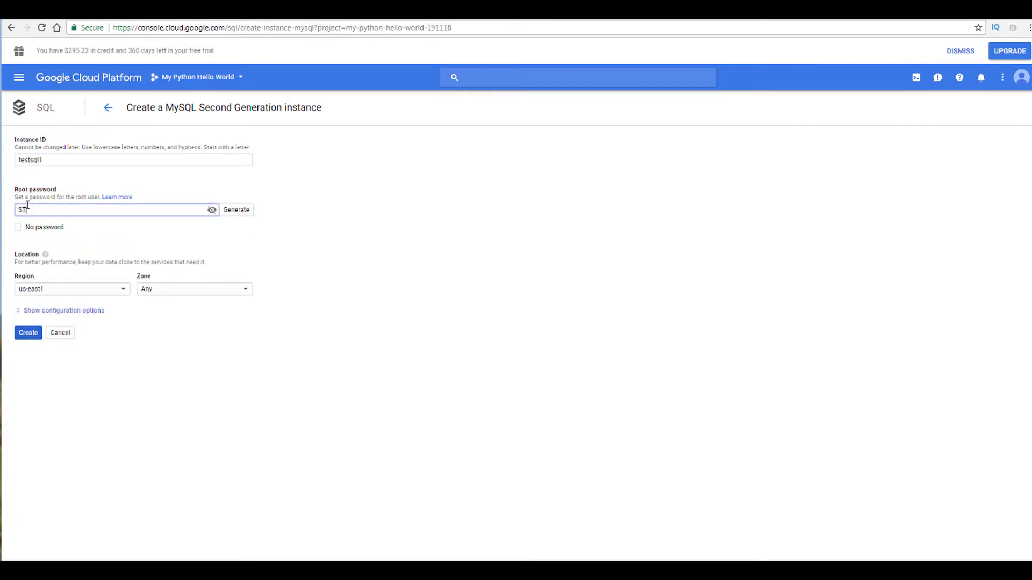
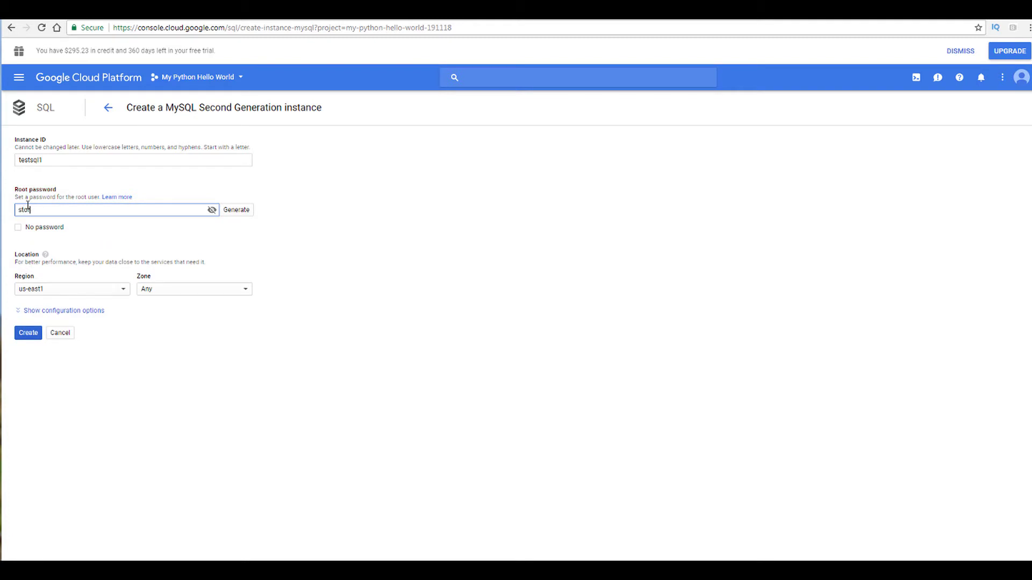
Step: Set the instance region to us-central1
{"action": "left_click", "coordinate": [121, 295]}
{"action": "left_click", "coordinate": [122, 293]}
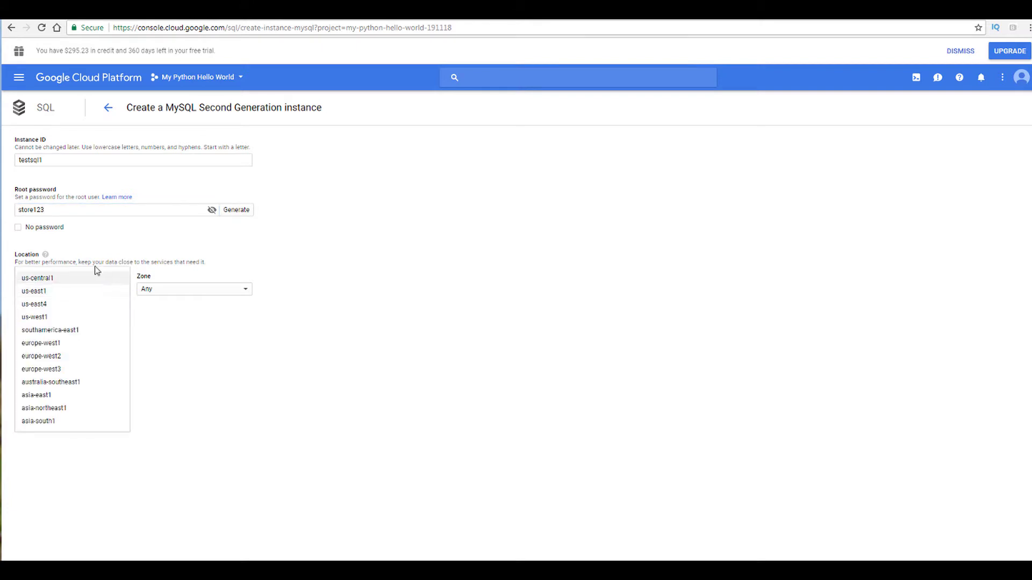
{"action": "left_click", "coordinate": [244, 291]}
{"action": "left_click", "coordinate": [180, 261]}
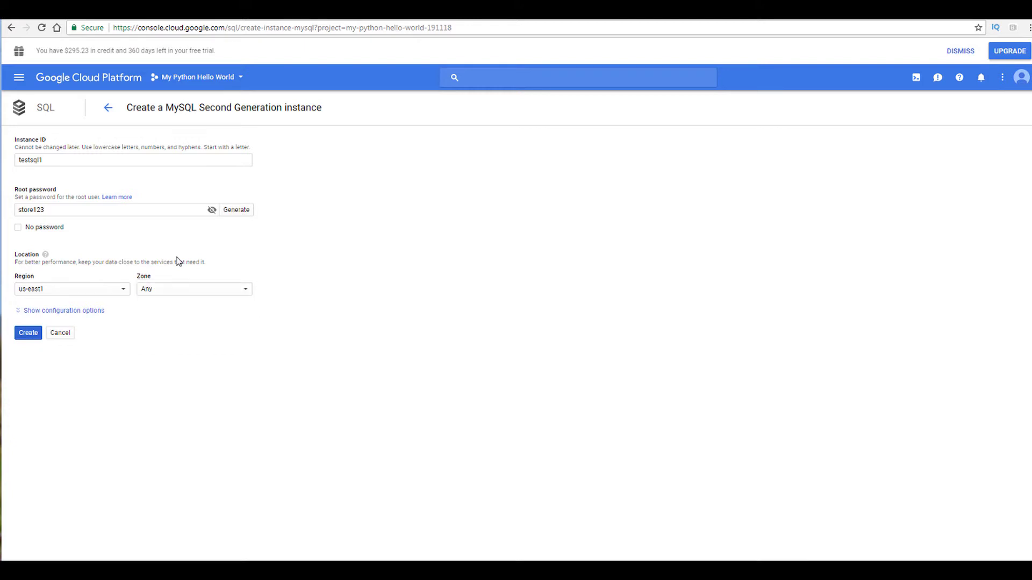
{"action": "left_click", "coordinate": [118, 290]}
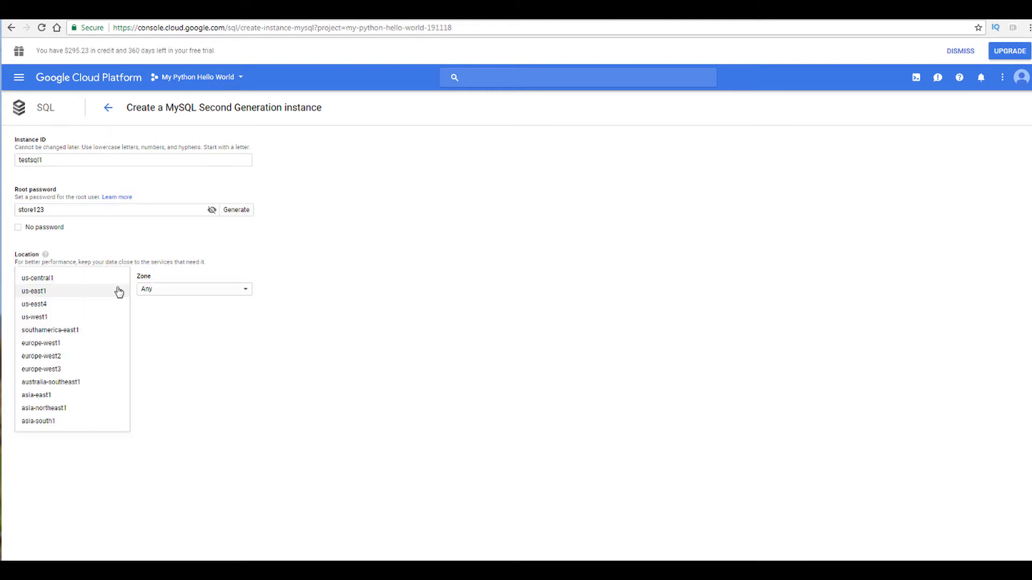
{"action": "left_click", "coordinate": [39, 278]}
Step: Set the zone to us-central1-a
{"action": "left_click", "coordinate": [206, 288]}
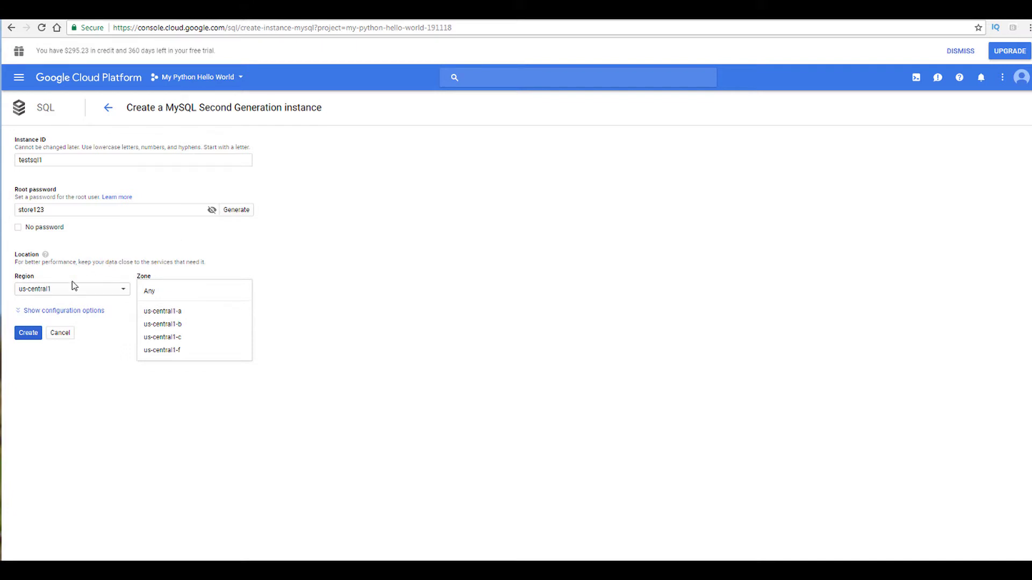
{"action": "left_click", "coordinate": [159, 312]}
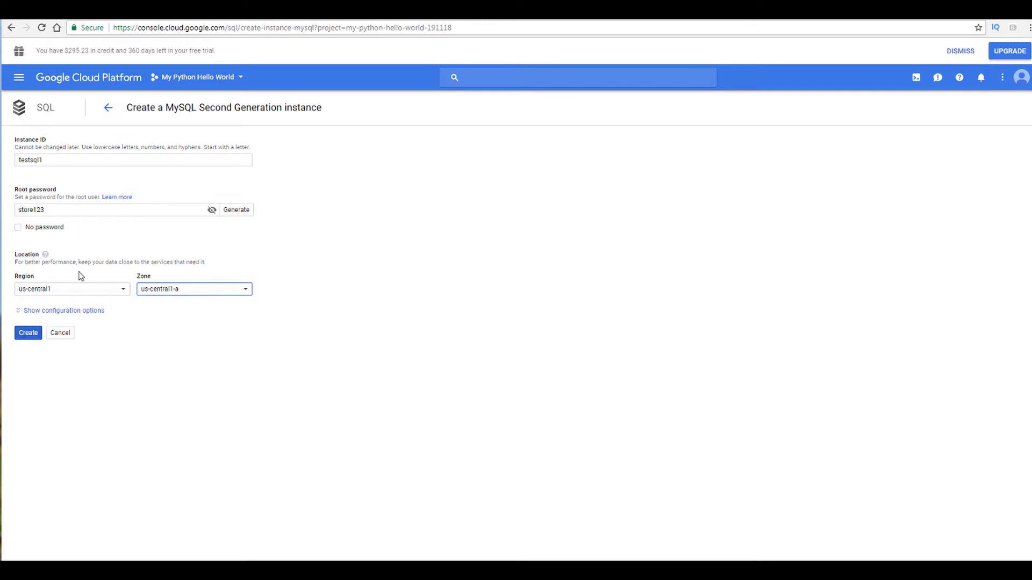
{"action": "left_click", "coordinate": [160, 292]}
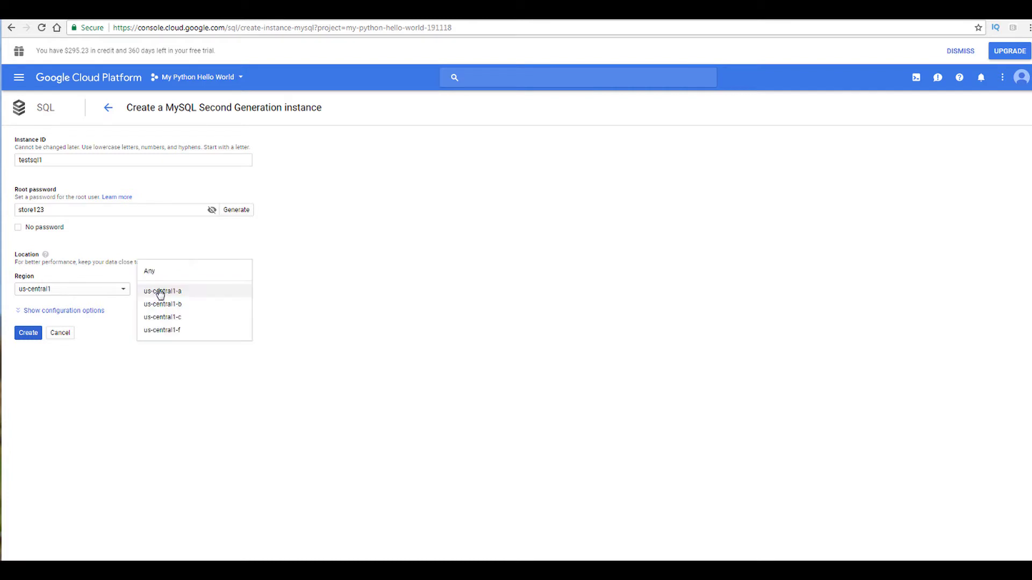
{"action": "left_click", "coordinate": [108, 277]}
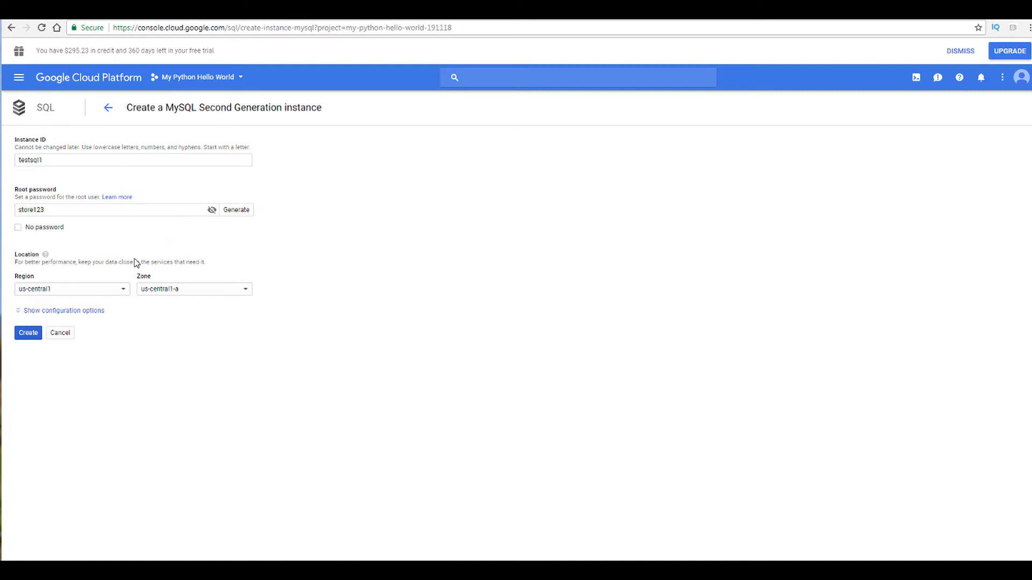
Step: Expand the configuration options and choose MySQL 5.7 as the database version
{"action": "left_click", "coordinate": [57, 311]}
{"action": "scroll", "coordinate": [316, 333], "scroll_direction": "down", "scroll_amount": 2}
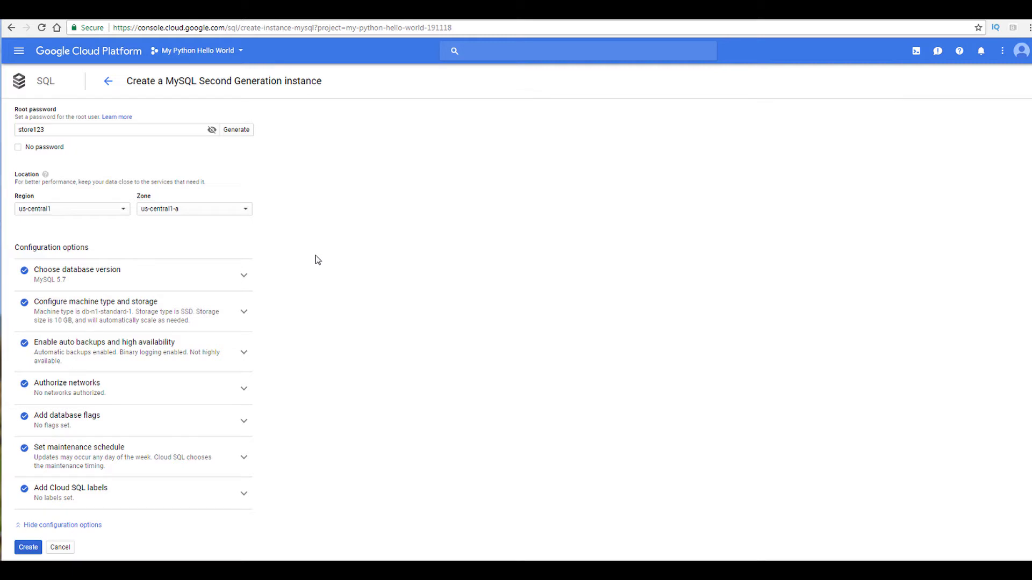
{"action": "left_click", "coordinate": [112, 279]}
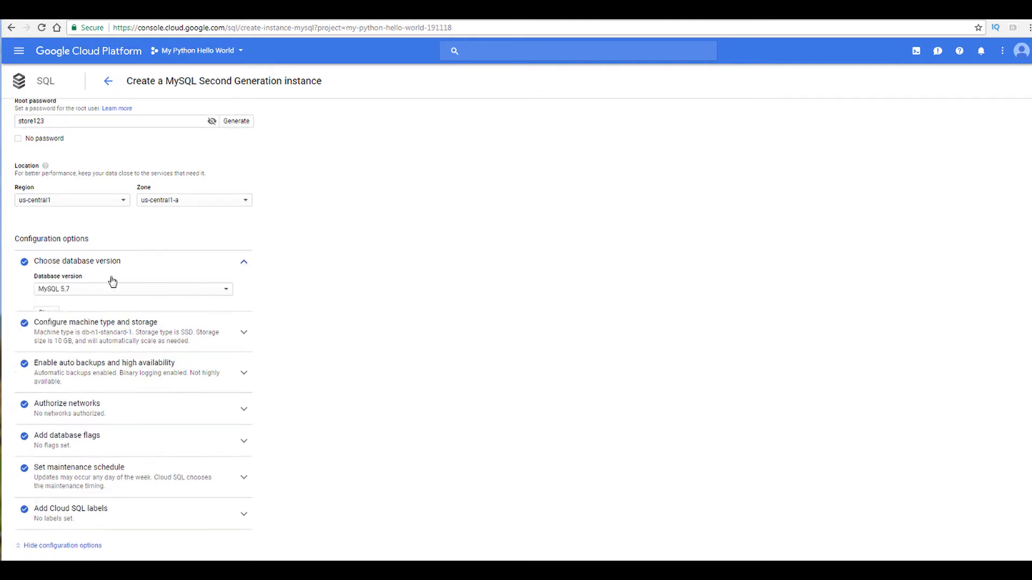
{"action": "left_click", "coordinate": [86, 290]}
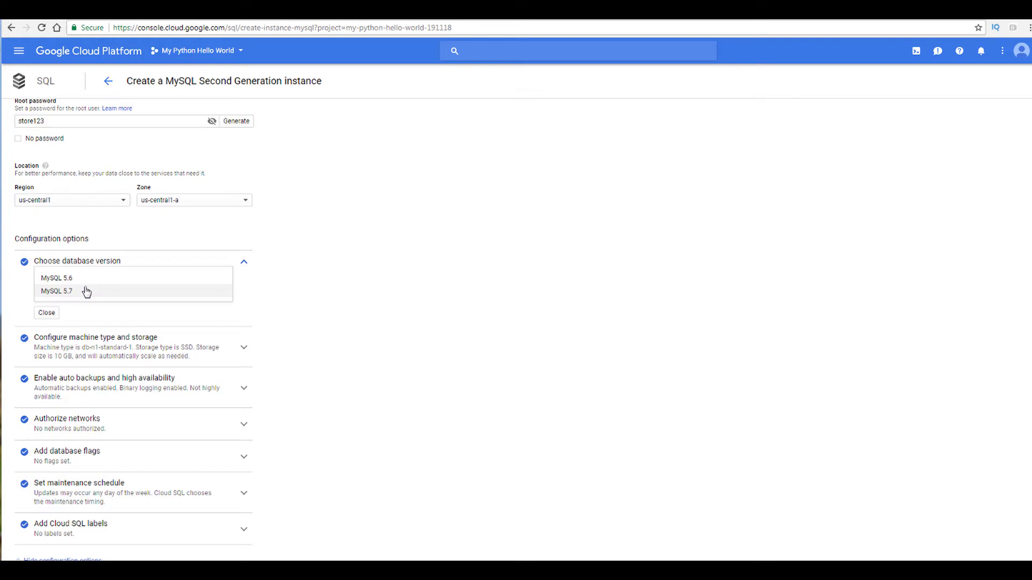
{"action": "left_click", "coordinate": [40, 291]}
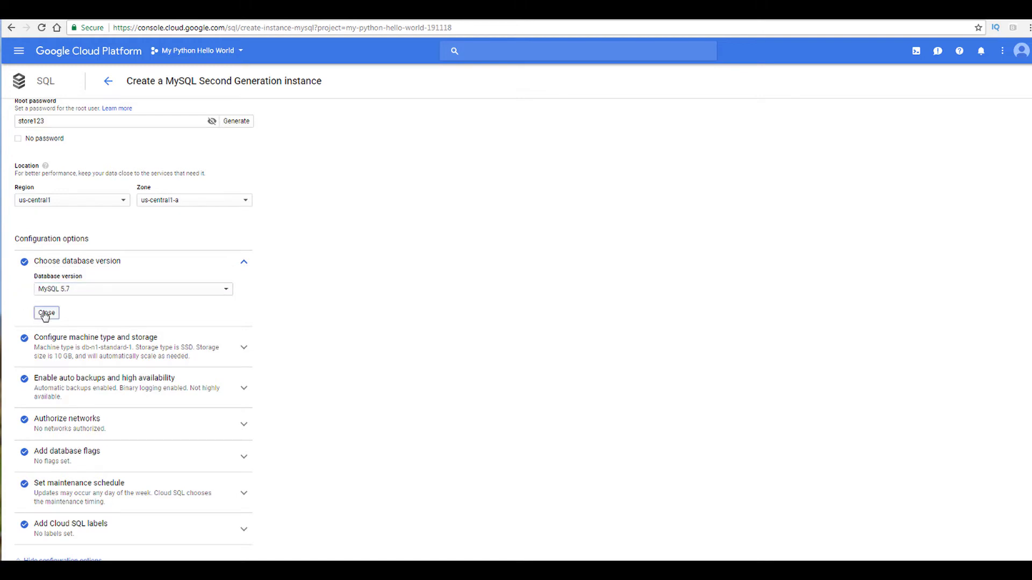
{"action": "left_click", "coordinate": [47, 313]}
Step: Open the machine type and storage settings and try several machine types, keeping db-n1-standard-1
{"action": "left_click", "coordinate": [244, 312]}
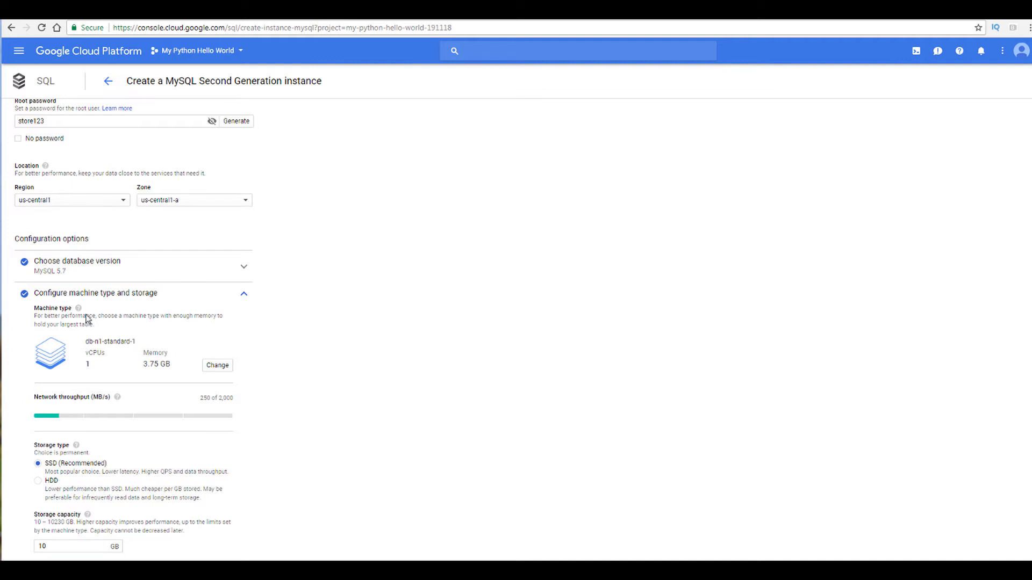
{"action": "scroll", "coordinate": [316, 392], "scroll_direction": "down", "scroll_amount": 1}
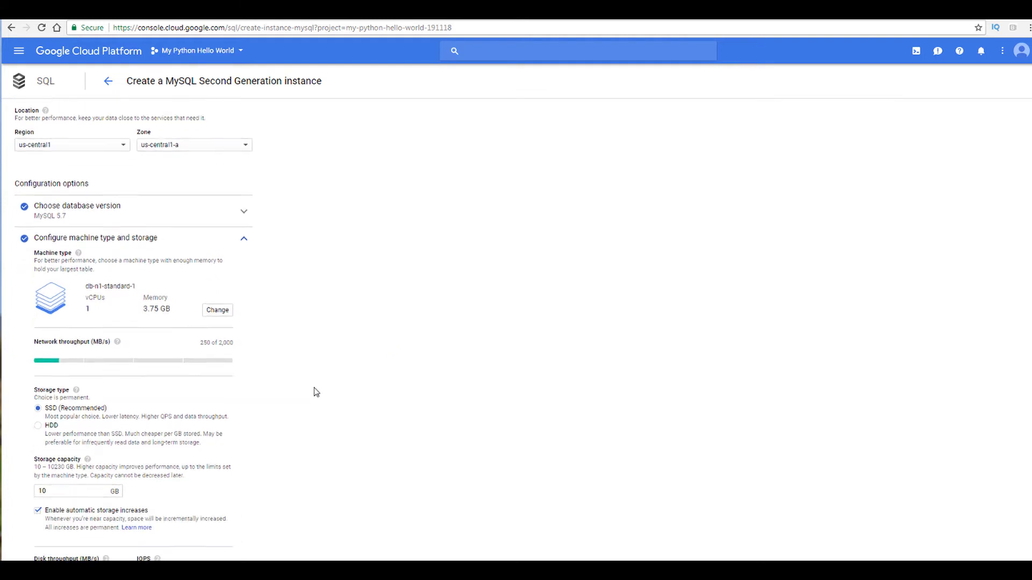
{"action": "scroll", "coordinate": [316, 392], "scroll_direction": "down", "scroll_amount": 1}
{"action": "scroll", "coordinate": [316, 369], "scroll_direction": "down", "scroll_amount": 1}
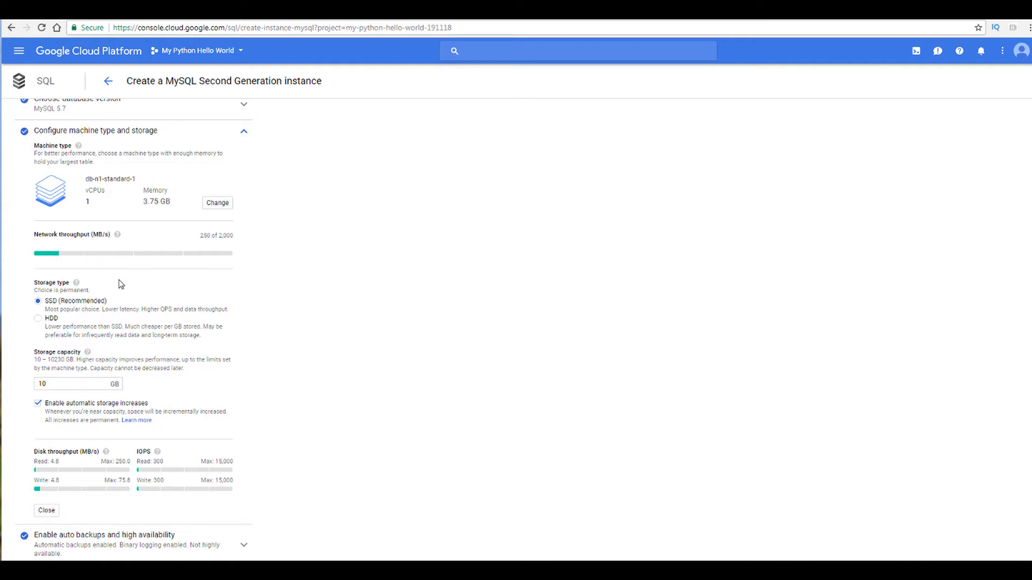
{"action": "left_click", "coordinate": [217, 203]}
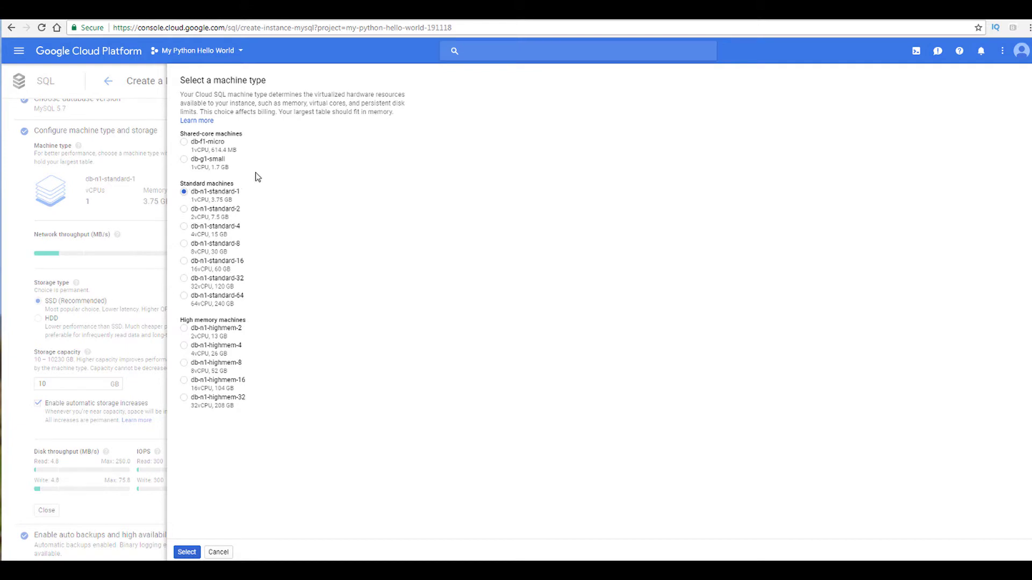
{"action": "left_click", "coordinate": [183, 227]}
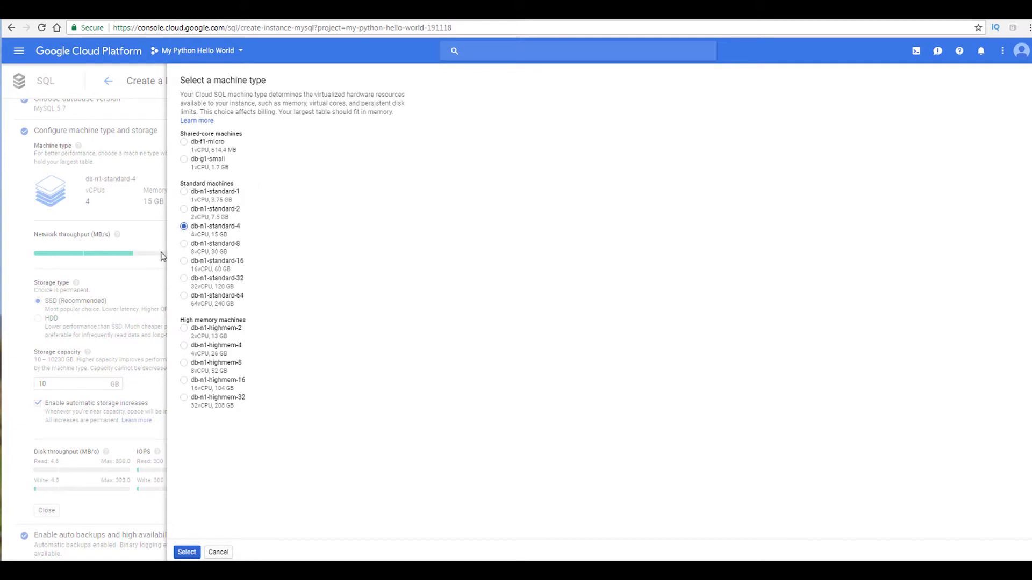
{"action": "left_click", "coordinate": [184, 246]}
{"action": "left_click", "coordinate": [184, 209]}
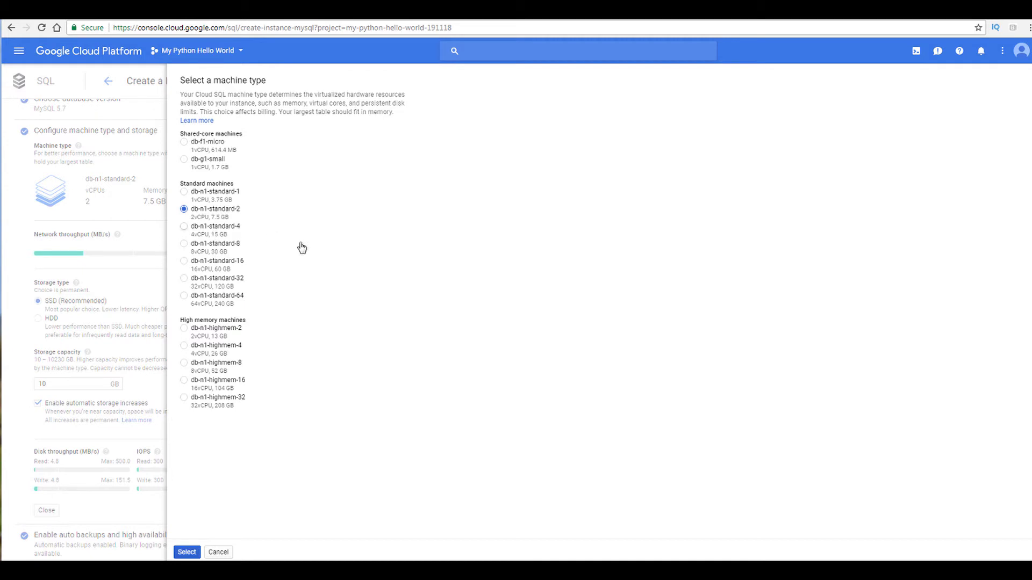
{"action": "left_click", "coordinate": [185, 192]}
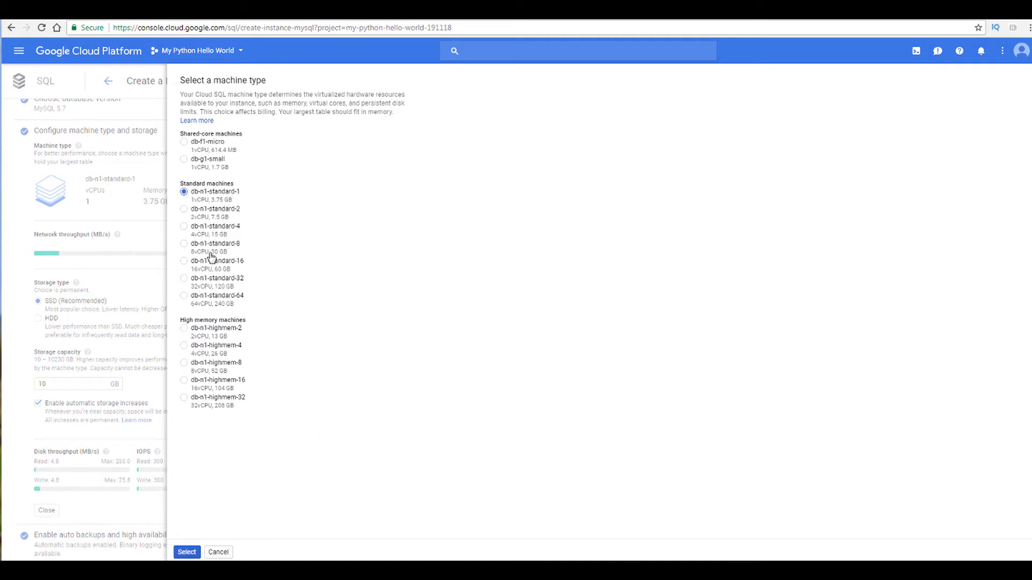
{"action": "left_click", "coordinate": [186, 551]}
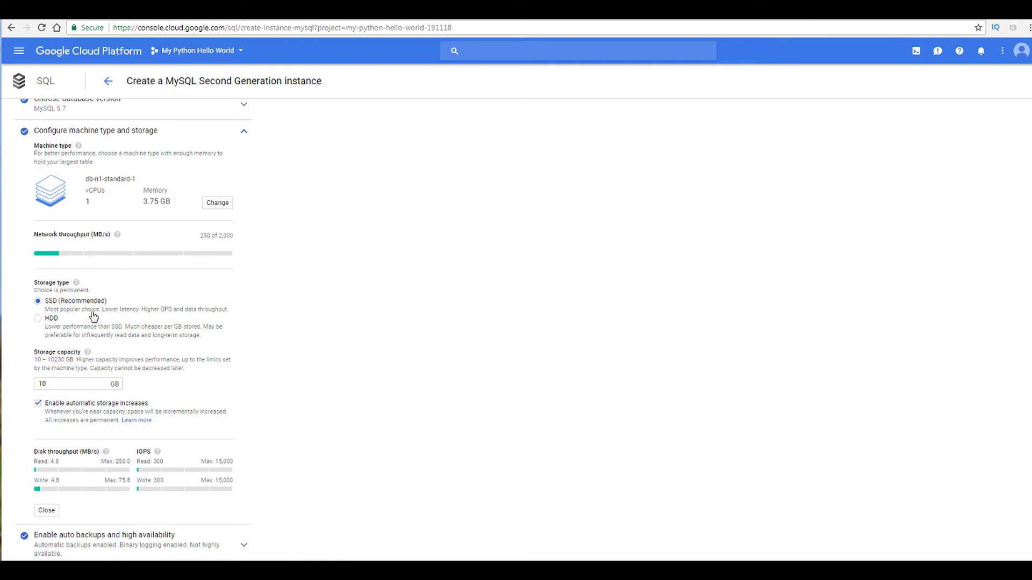
{"action": "scroll", "coordinate": [94, 317], "scroll_direction": "down", "scroll_amount": 1}
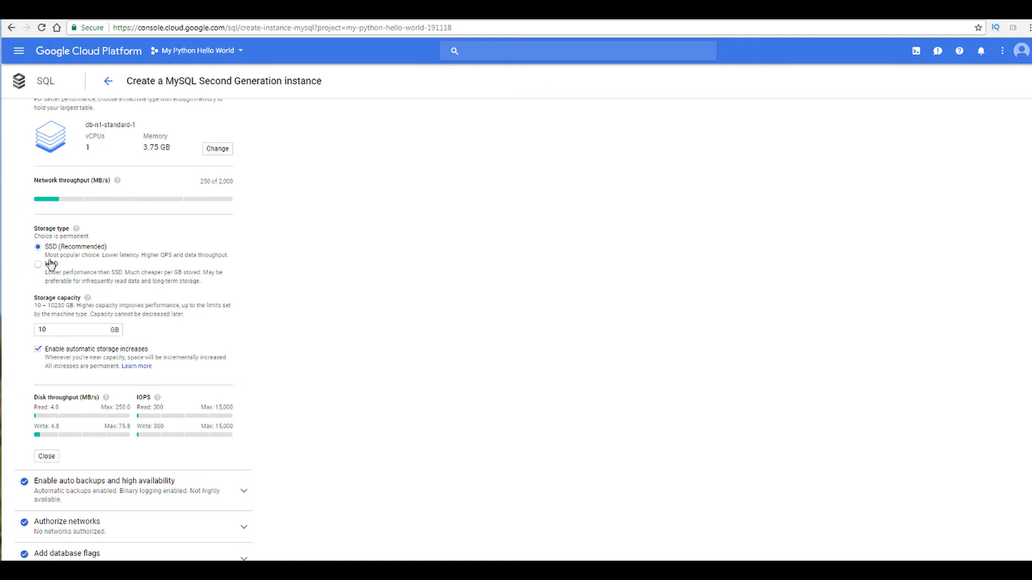
{"action": "scroll", "coordinate": [253, 300], "scroll_direction": "down", "scroll_amount": 2}
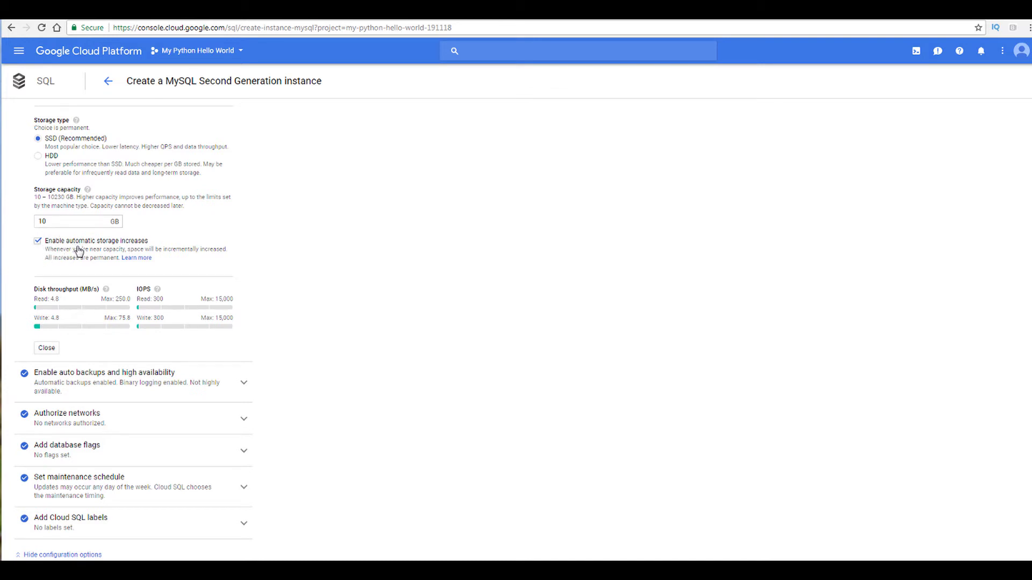
{"action": "left_click", "coordinate": [38, 241]}
{"action": "left_click", "coordinate": [38, 242]}
{"action": "scroll", "coordinate": [78, 243], "scroll_direction": "down", "scroll_amount": 1}
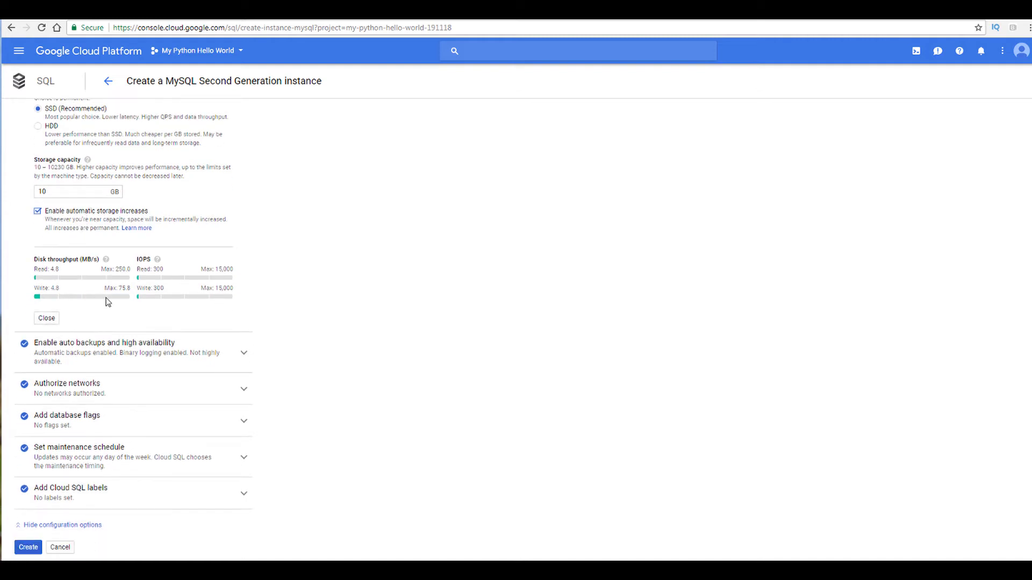
{"action": "scroll", "coordinate": [19, 280], "scroll_direction": "up", "scroll_amount": 3}
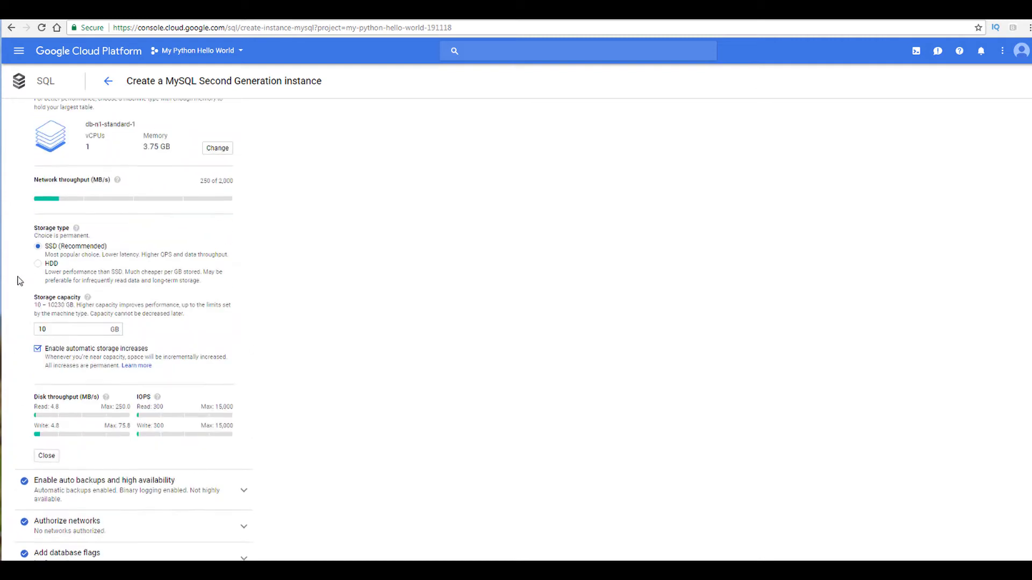
{"action": "scroll", "coordinate": [19, 281], "scroll_direction": "up", "scroll_amount": 1}
Step: Change the machine type to db-n1-standard-4 and set the storage capacity to 100 GB
{"action": "left_click", "coordinate": [215, 172]}
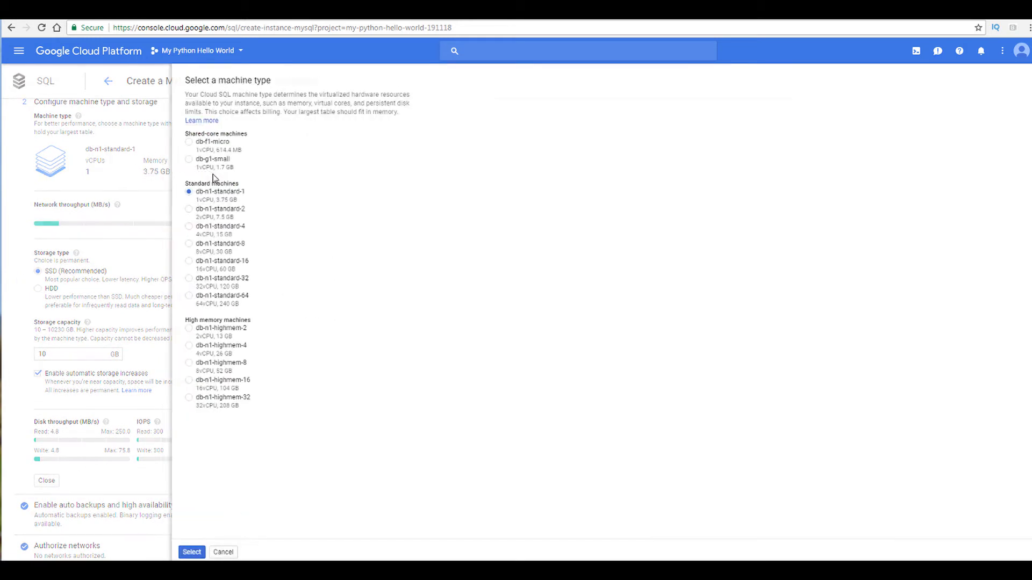
{"action": "left_click", "coordinate": [184, 235]}
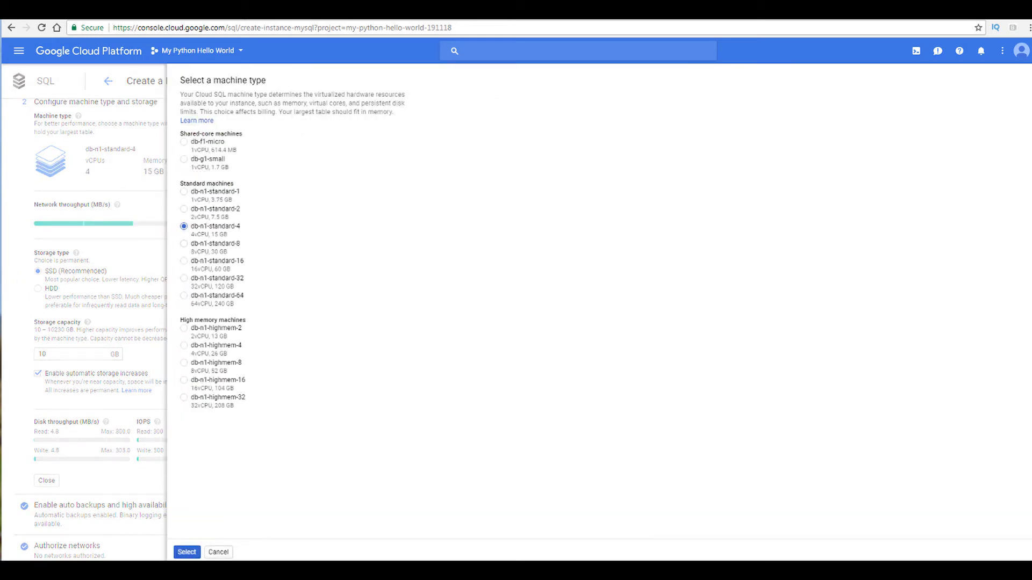
{"action": "left_click", "coordinate": [190, 552]}
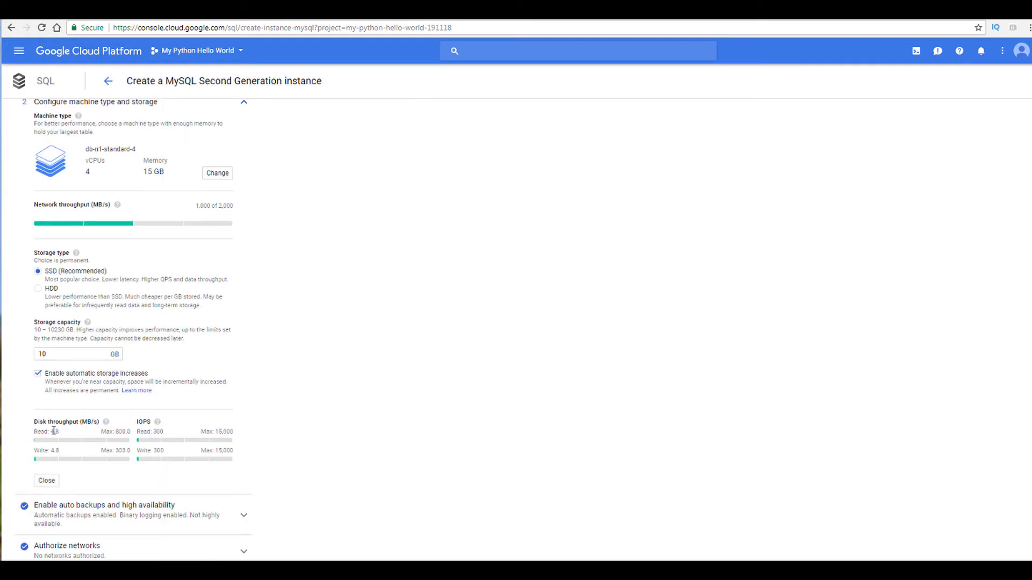
{"action": "left_click", "coordinate": [85, 353]}
{"action": "type", "text": "0"}
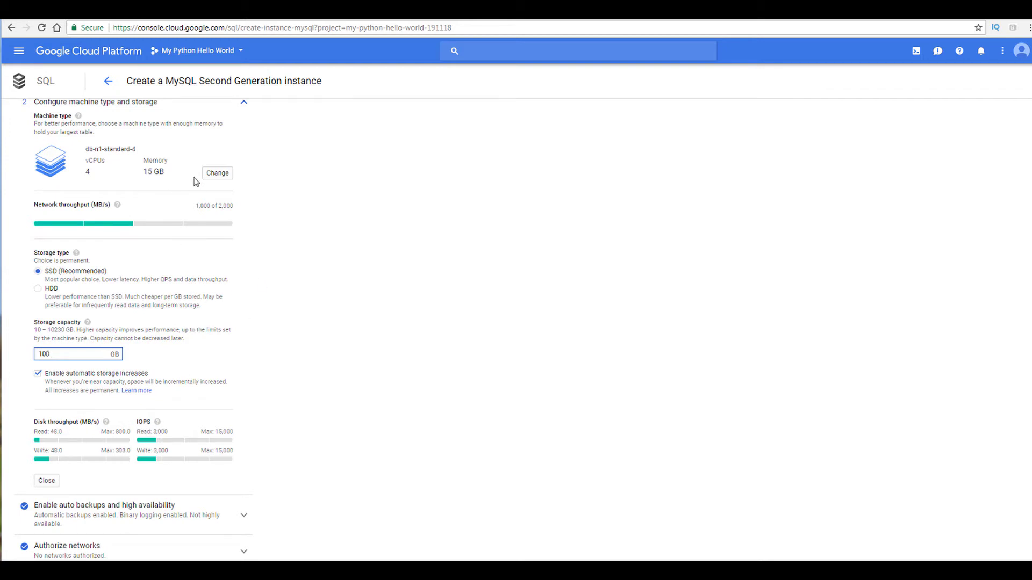
Step: Compare other machine types and switch the machine type back to db-n1-standard-1
{"action": "left_click", "coordinate": [218, 174]}
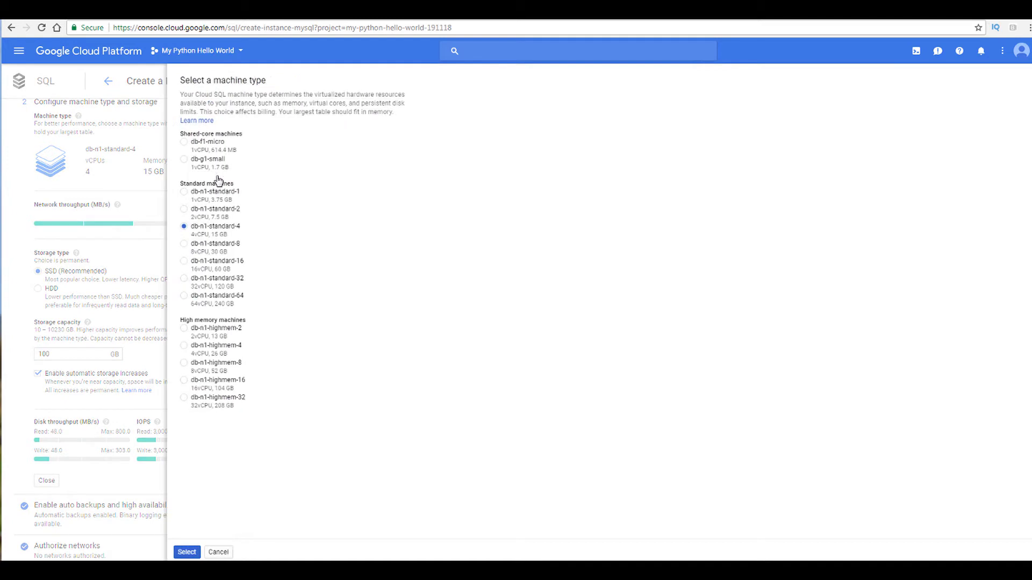
{"action": "left_click", "coordinate": [184, 191]}
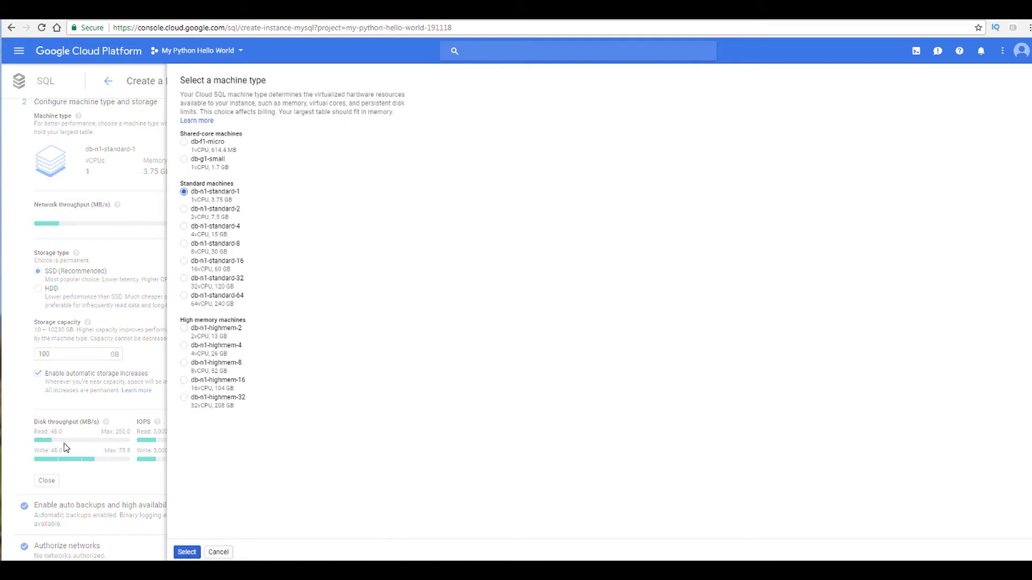
{"action": "left_click", "coordinate": [184, 227]}
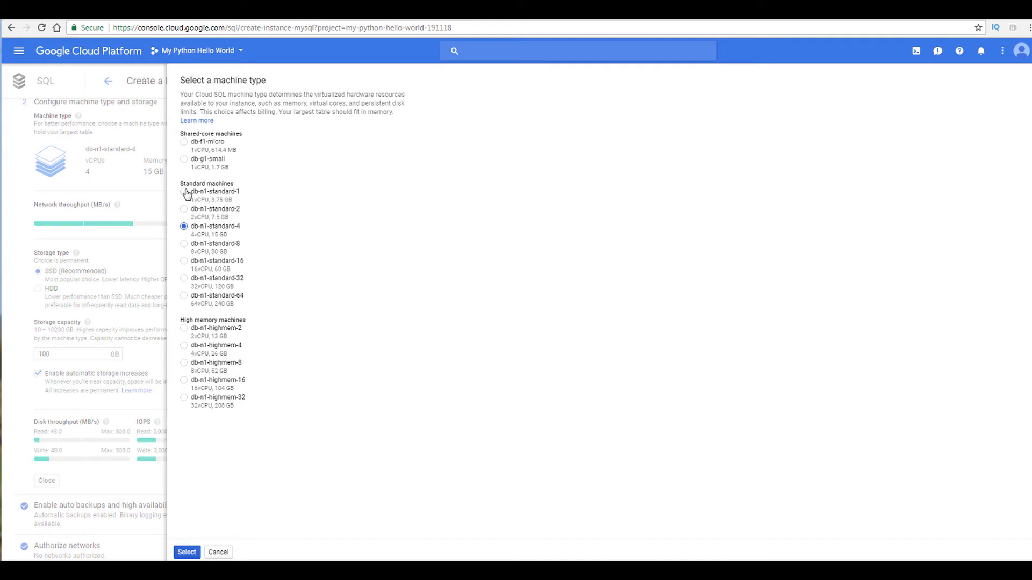
{"action": "left_click", "coordinate": [185, 192]}
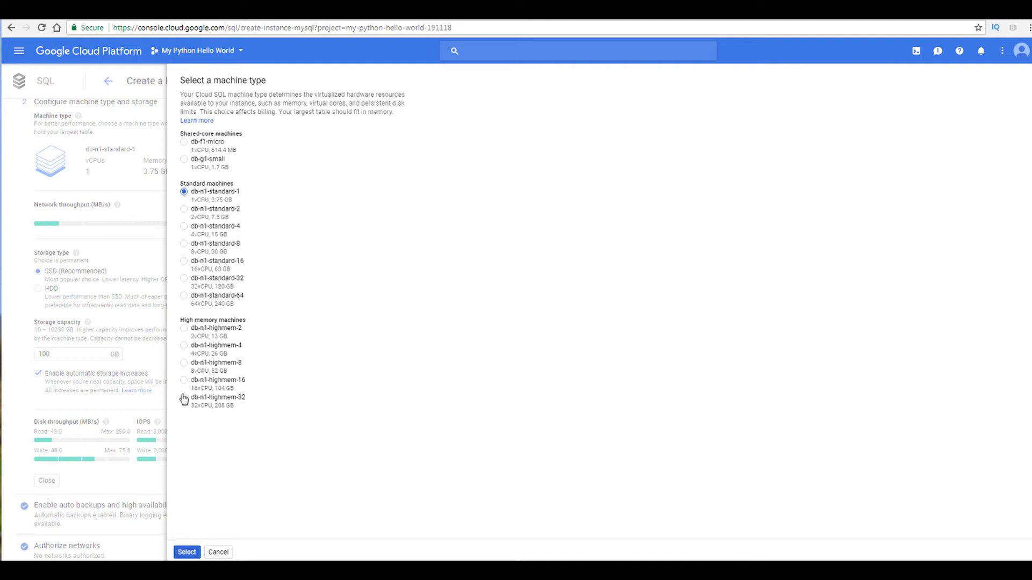
{"action": "left_click", "coordinate": [185, 329]}
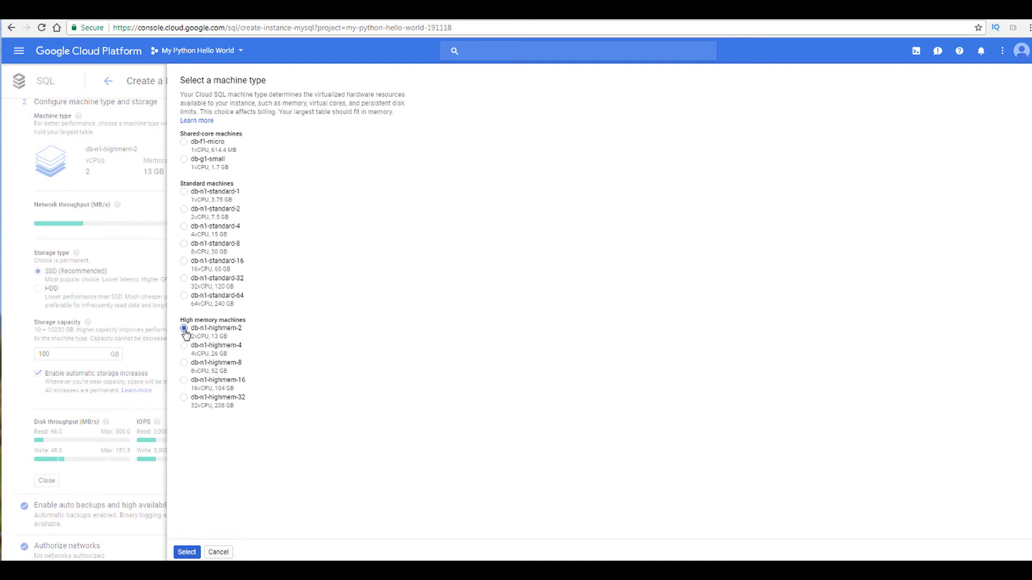
{"action": "left_click", "coordinate": [184, 347]}
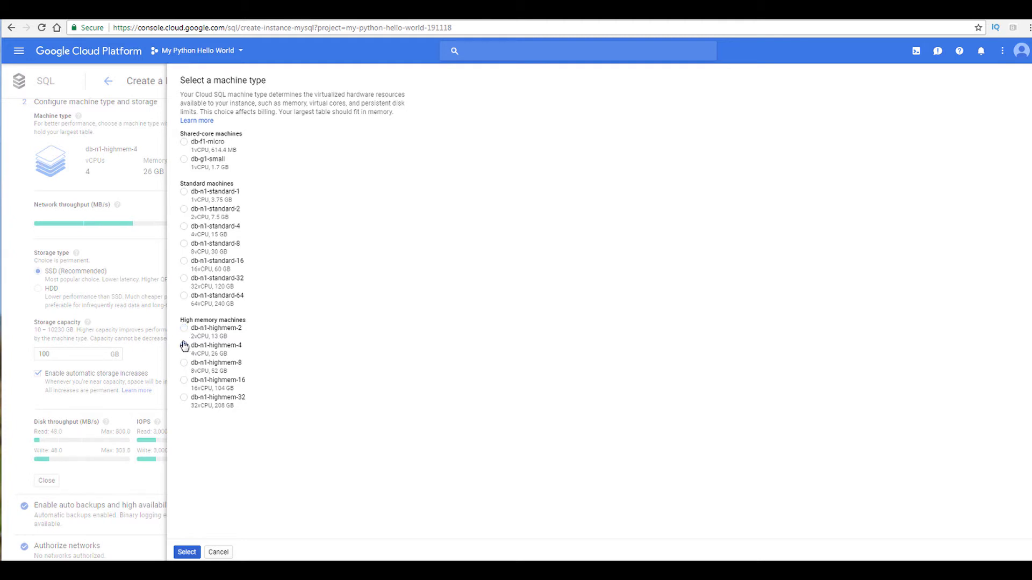
{"action": "left_click", "coordinate": [184, 329]}
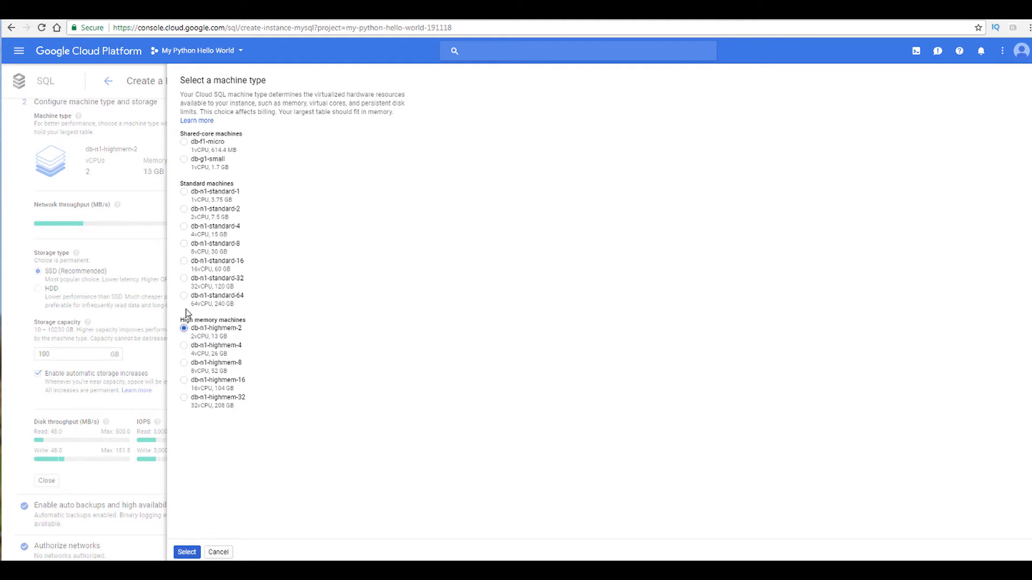
{"action": "left_click", "coordinate": [184, 192]}
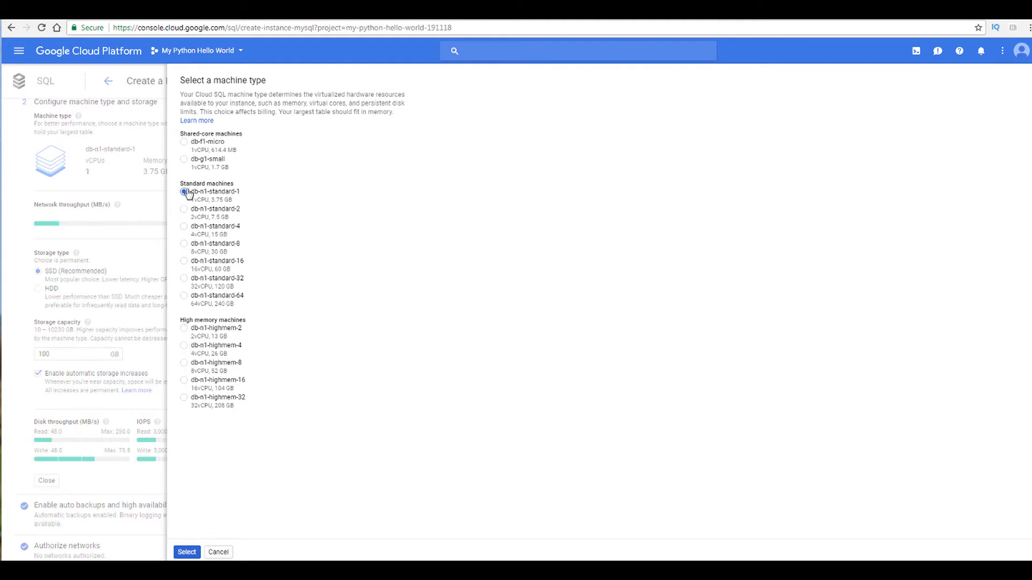
{"action": "left_click", "coordinate": [186, 552]}
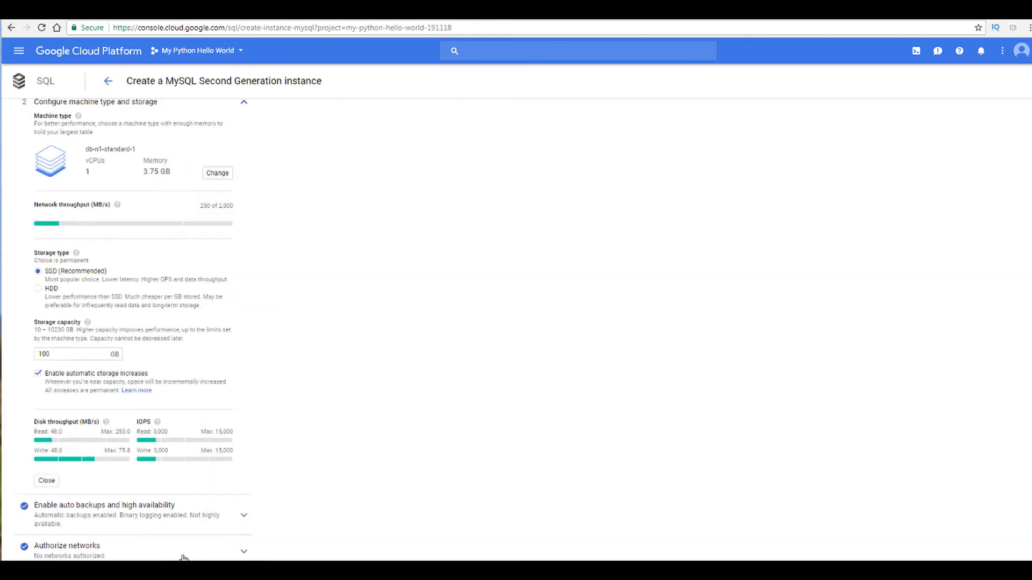
Step: Set the storage capacity back to 10 GB
{"action": "left_click", "coordinate": [69, 357]}
{"action": "left_click", "coordinate": [70, 380]}
{"action": "left_click", "coordinate": [69, 381]}
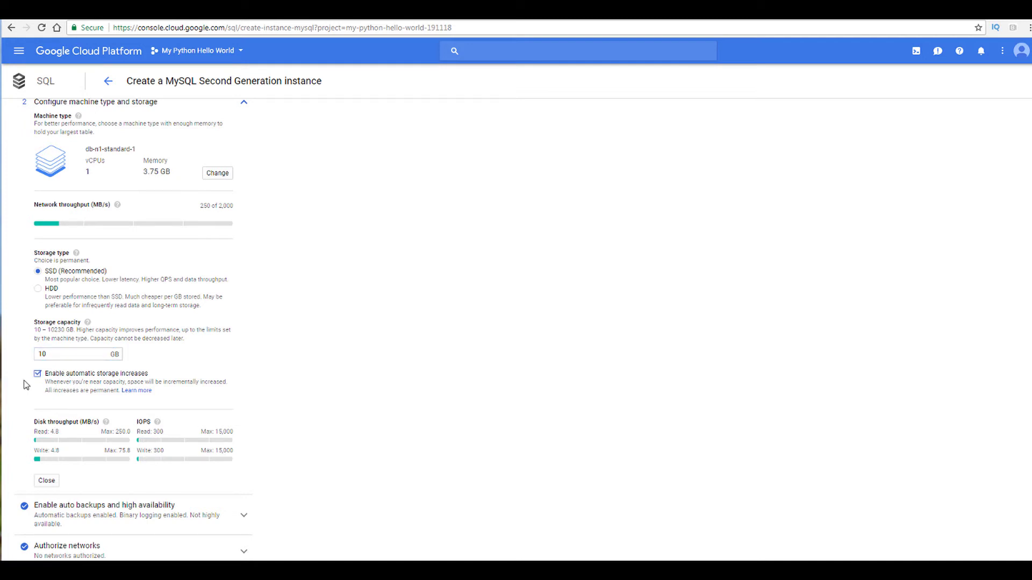
Step: Open the auto backups and high availability settings and enable creating a failover replica
{"action": "scroll", "coordinate": [17, 395], "scroll_direction": "down", "scroll_amount": 2}
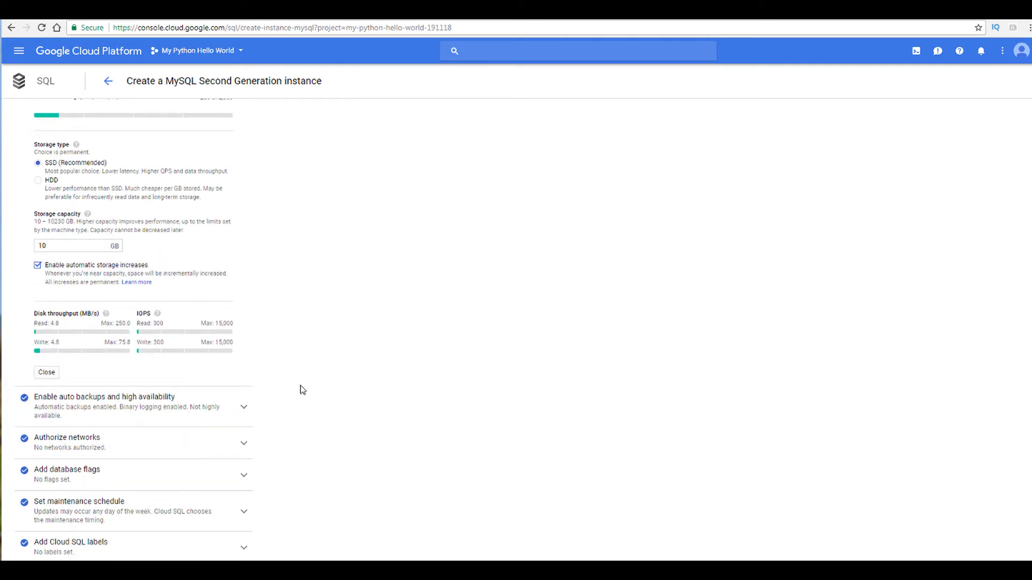
{"action": "left_click", "coordinate": [46, 373]}
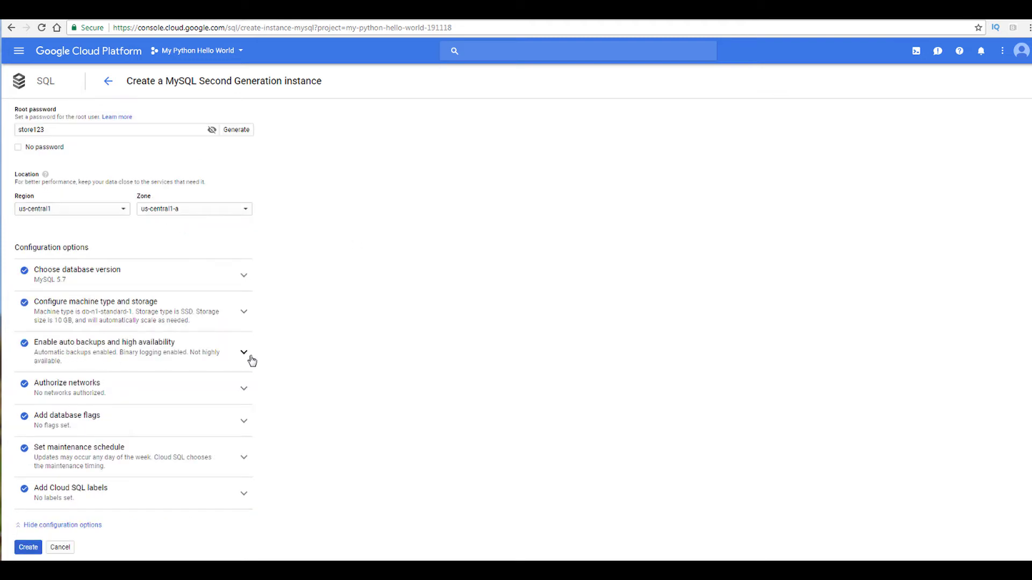
{"action": "left_click", "coordinate": [225, 359]}
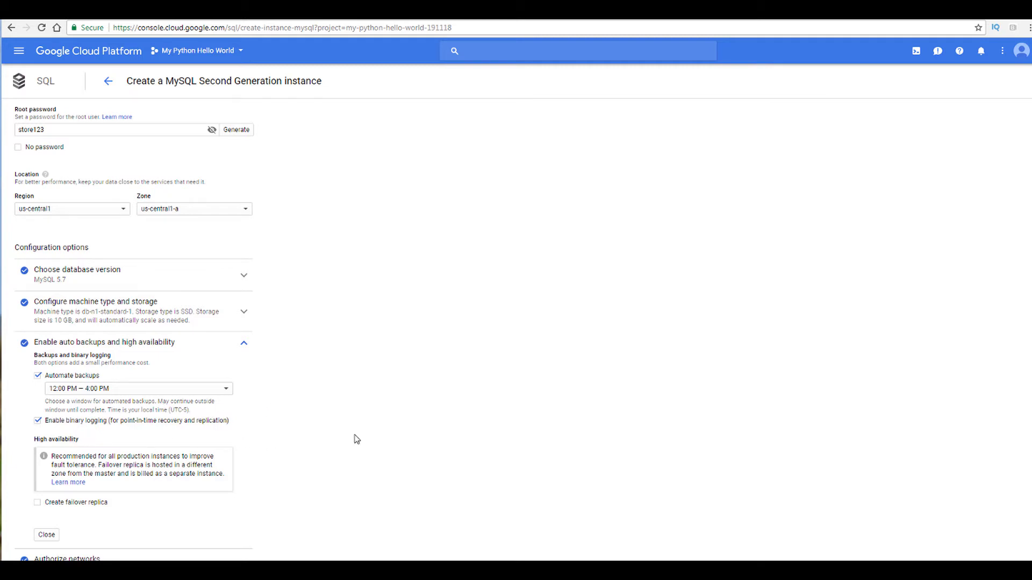
{"action": "scroll", "coordinate": [312, 385], "scroll_direction": "down", "scroll_amount": 1}
{"action": "scroll", "coordinate": [312, 384], "scroll_direction": "down", "scroll_amount": 2}
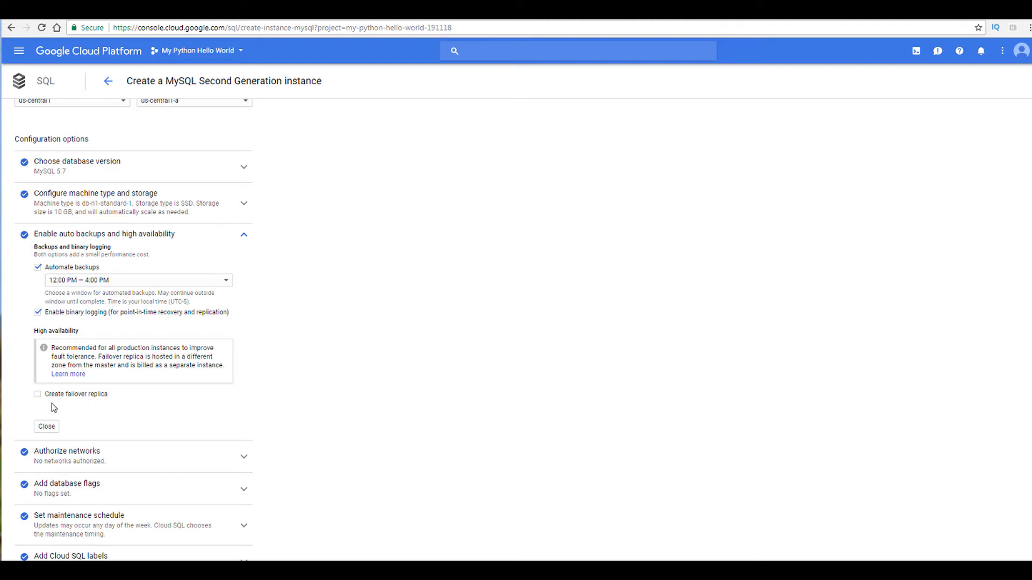
{"action": "left_click", "coordinate": [38, 394]}
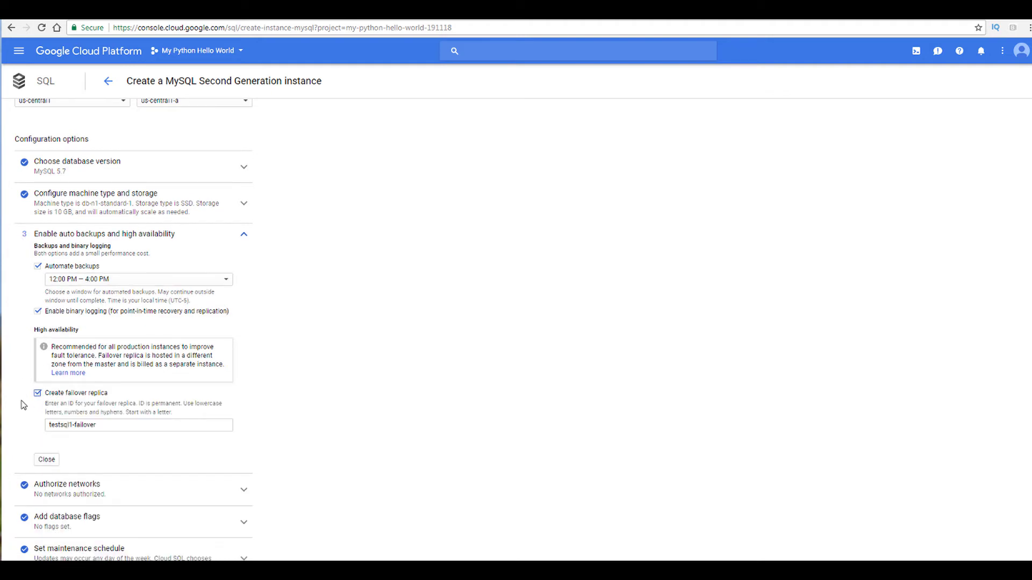
{"action": "left_click", "coordinate": [85, 424]}
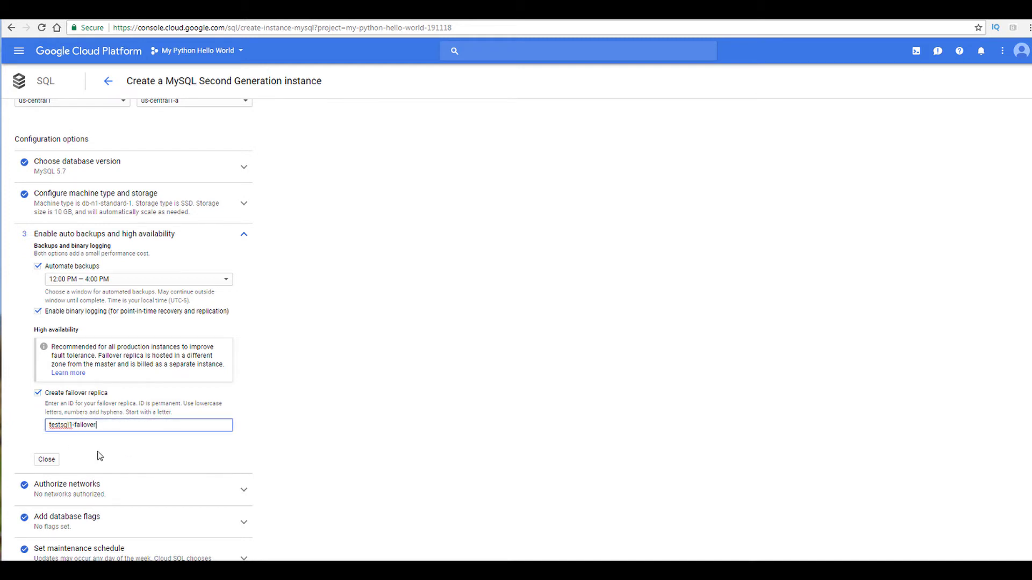
{"action": "left_click", "coordinate": [47, 461]}
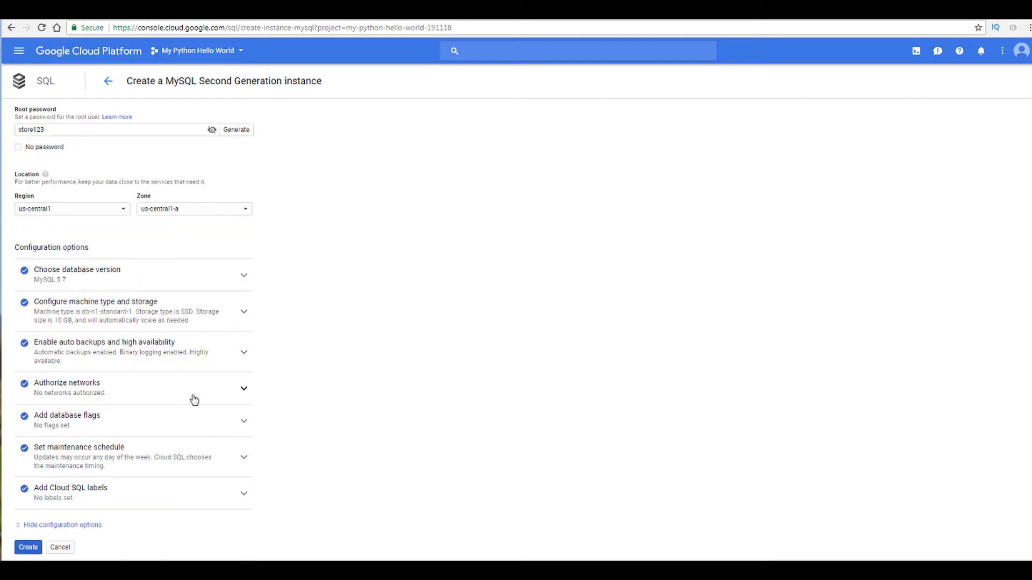
Step: Open the Authorize networks section to review its options
{"action": "left_click", "coordinate": [232, 395]}
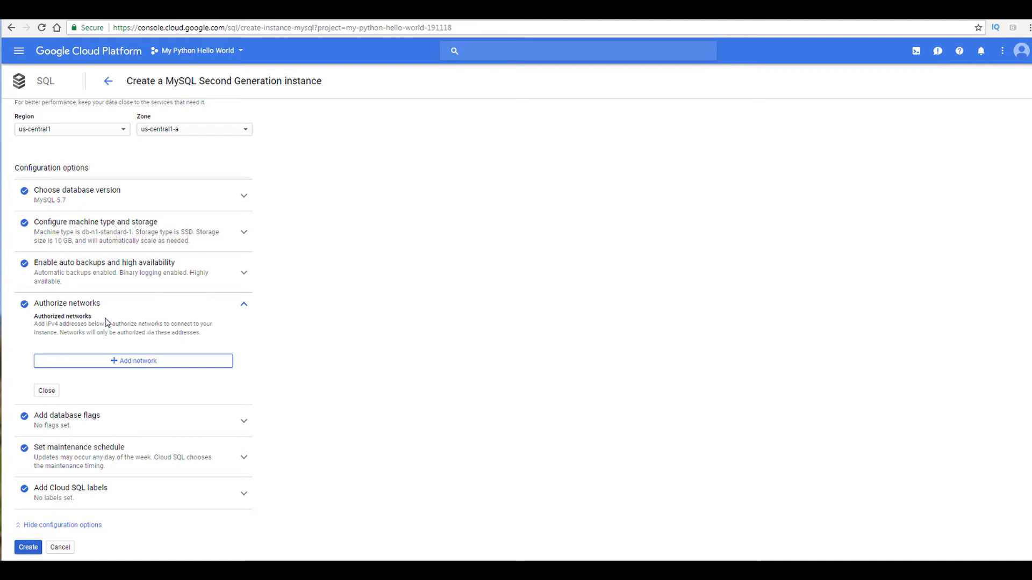
{"action": "left_click", "coordinate": [244, 305]}
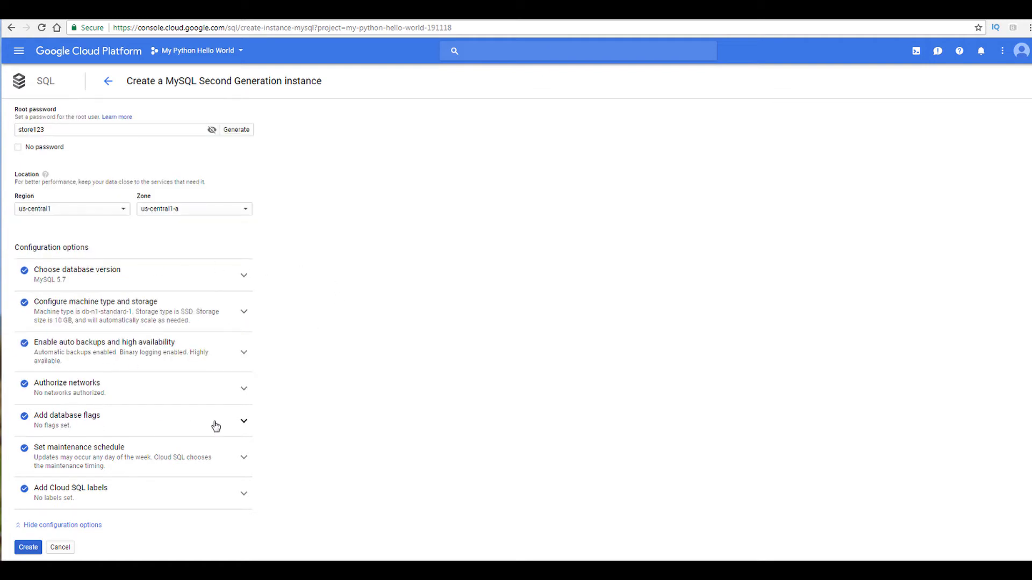
{"action": "left_click", "coordinate": [75, 394]}
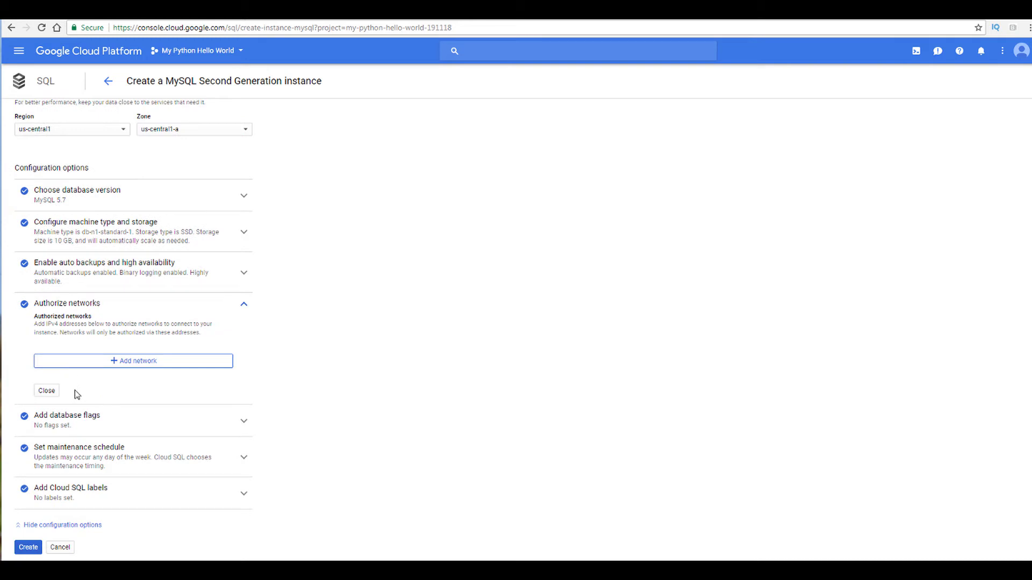
Step: Open the database flags section and browse its documentation on supported Cloud SQL flags, then close the section
{"action": "left_click", "coordinate": [47, 391]}
{"action": "left_click", "coordinate": [83, 425]}
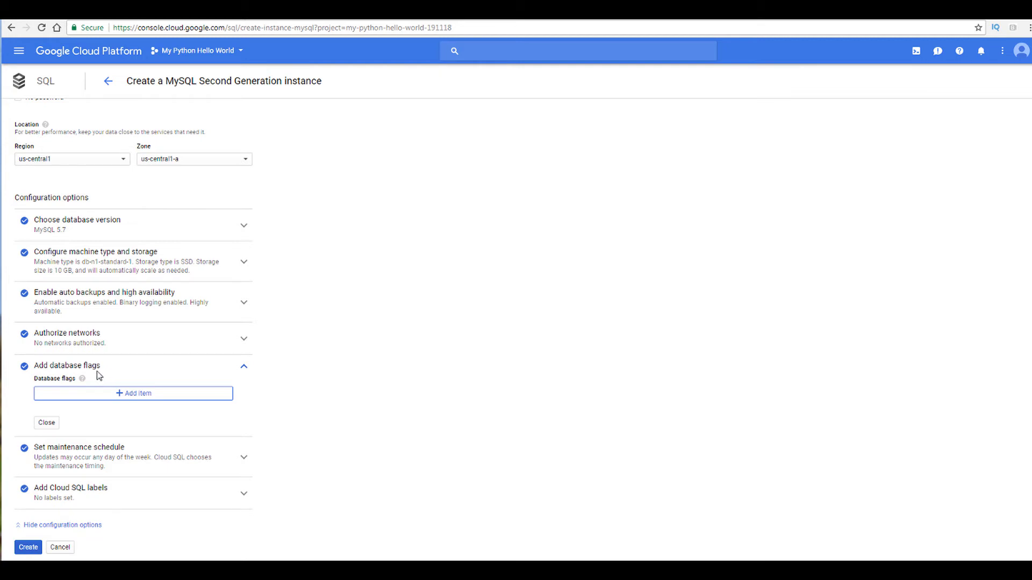
{"action": "mouse_move", "coordinate": [83, 379]}
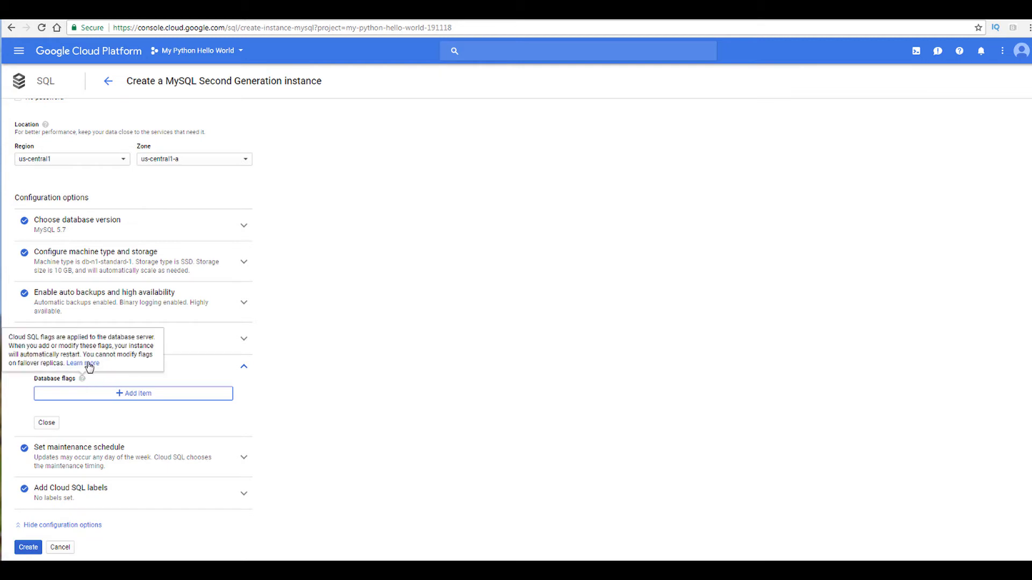
{"action": "left_click", "coordinate": [89, 365]}
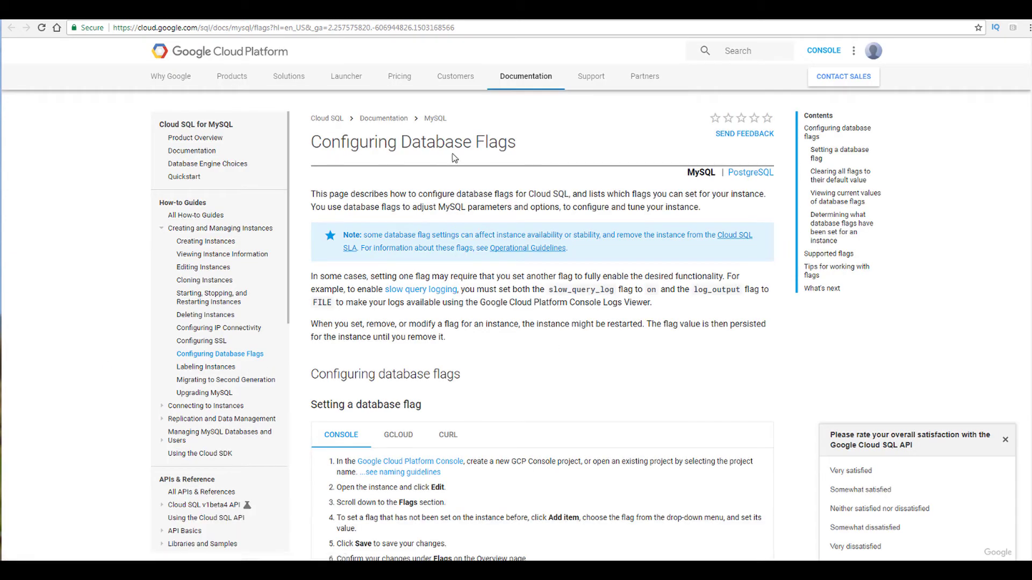
{"action": "scroll", "coordinate": [491, 274], "scroll_direction": "down", "scroll_amount": 7}
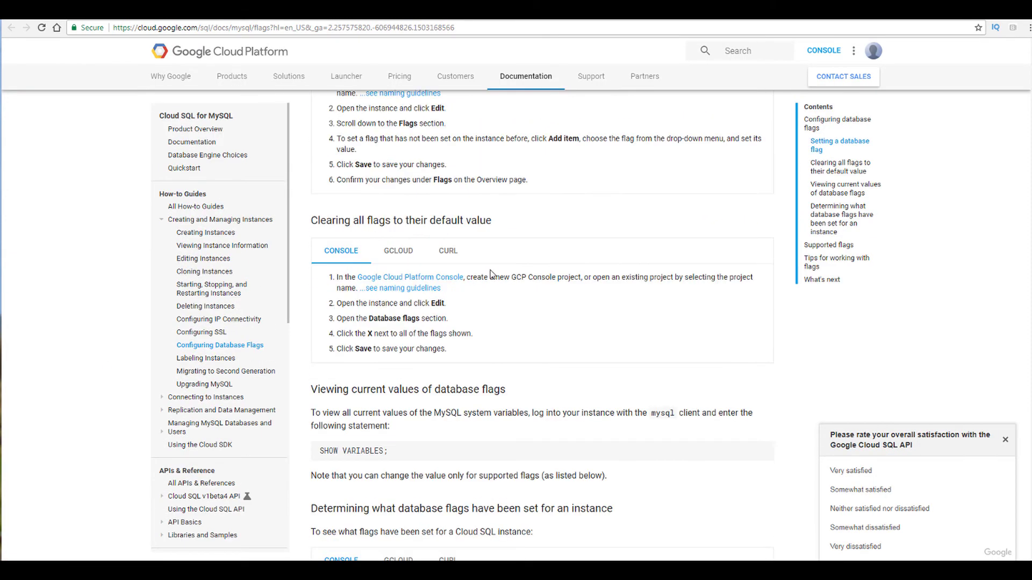
{"action": "scroll", "coordinate": [490, 275], "scroll_direction": "down", "scroll_amount": 10}
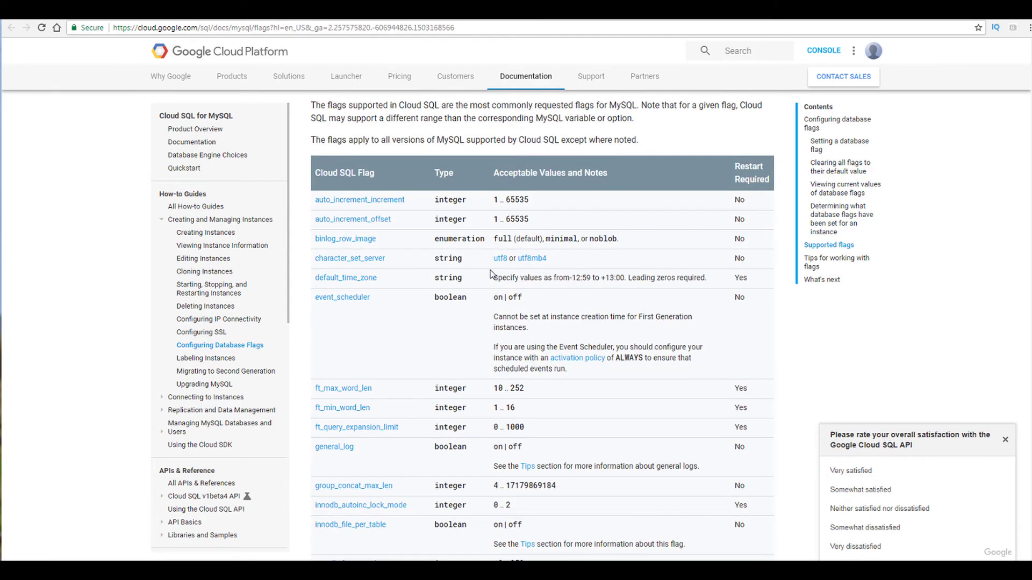
{"action": "scroll", "coordinate": [491, 275], "scroll_direction": "up", "scroll_amount": 2}
{"action": "left_click_drag", "start_coordinate": [311, 186], "coordinate": [403, 189]}
{"action": "left_click", "coordinate": [551, 237]}
{"action": "scroll", "coordinate": [552, 238], "scroll_direction": "down", "scroll_amount": 1}
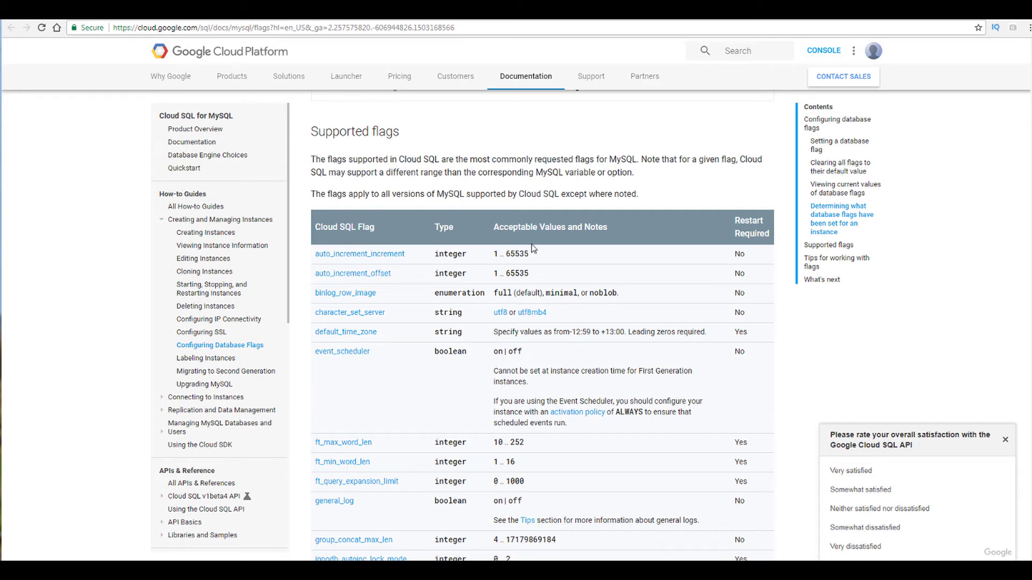
{"action": "scroll", "coordinate": [469, 350], "scroll_direction": "down", "scroll_amount": 2}
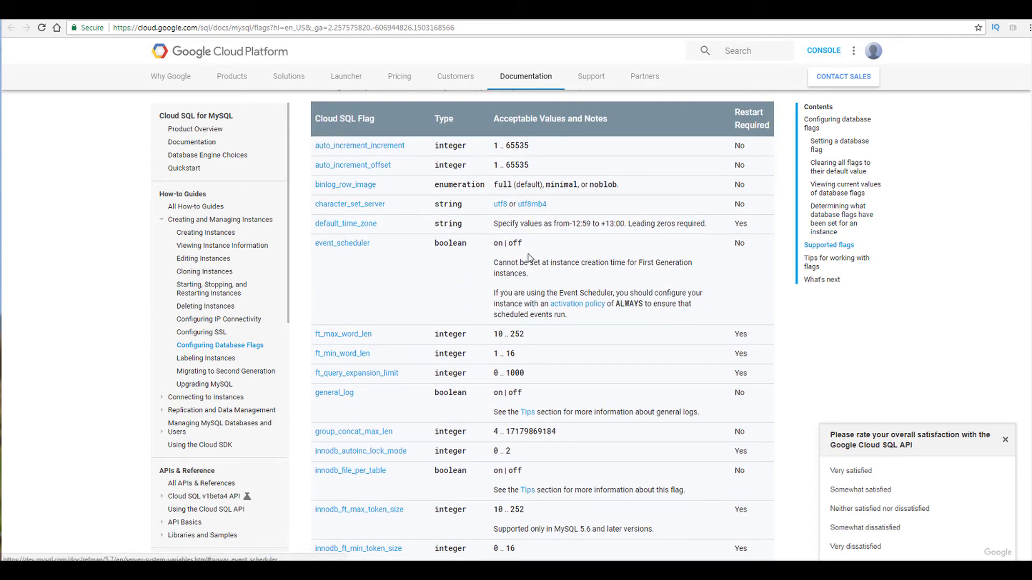
{"action": "scroll", "coordinate": [315, 292], "scroll_direction": "down", "scroll_amount": 2}
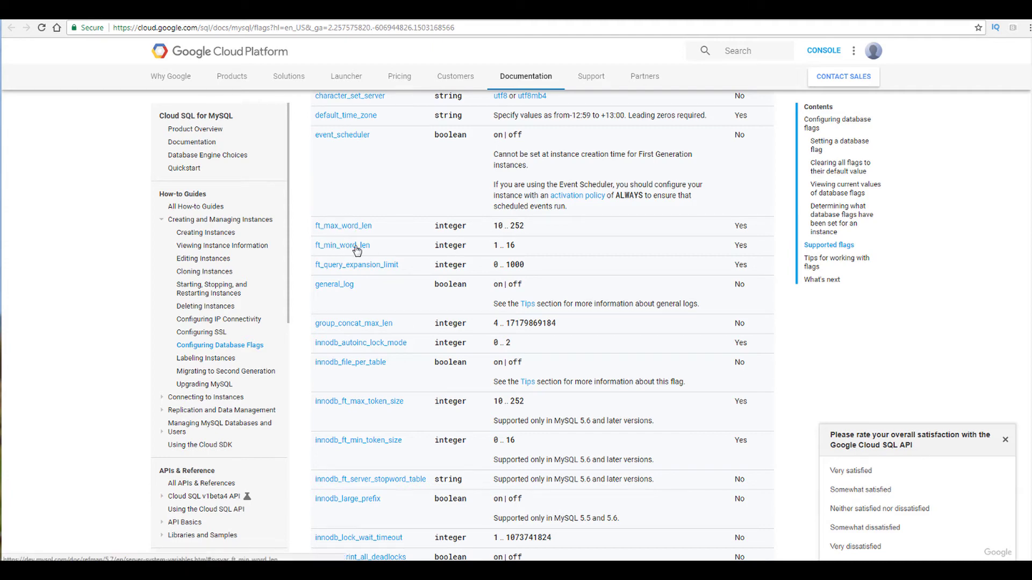
{"action": "scroll", "coordinate": [356, 251], "scroll_direction": "down", "scroll_amount": 2}
{"action": "scroll", "coordinate": [355, 251], "scroll_direction": "down", "scroll_amount": 20}
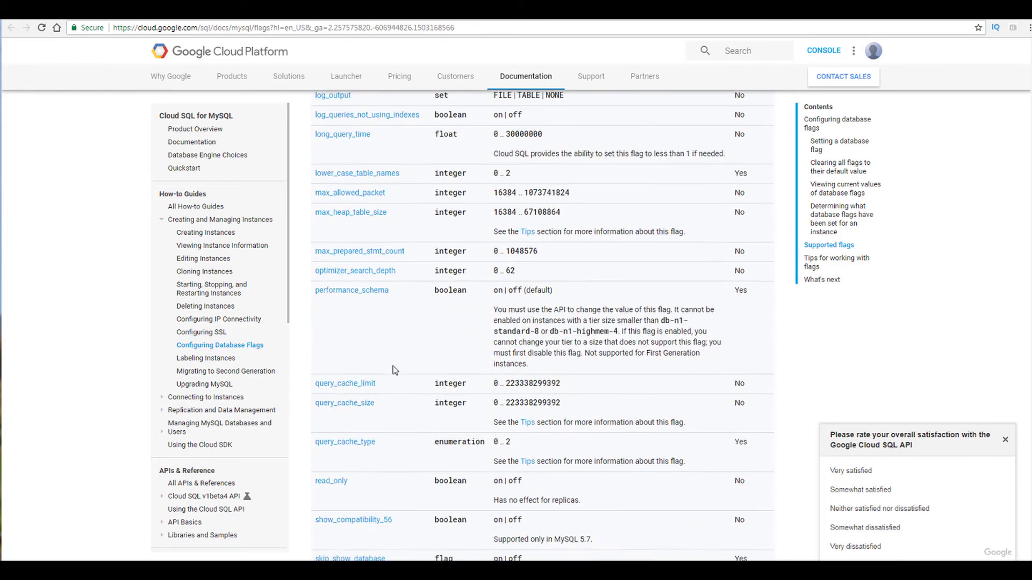
{"action": "scroll", "coordinate": [393, 370], "scroll_direction": "down", "scroll_amount": 3}
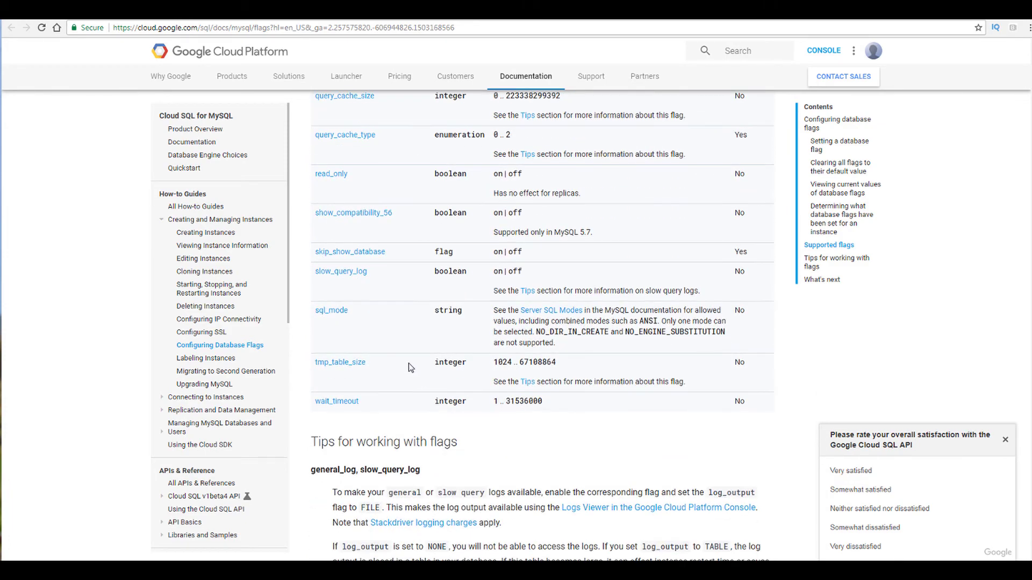
{"action": "scroll", "coordinate": [407, 348], "scroll_direction": "down", "scroll_amount": 2}
{"action": "scroll", "coordinate": [359, 396], "scroll_direction": "down", "scroll_amount": 3}
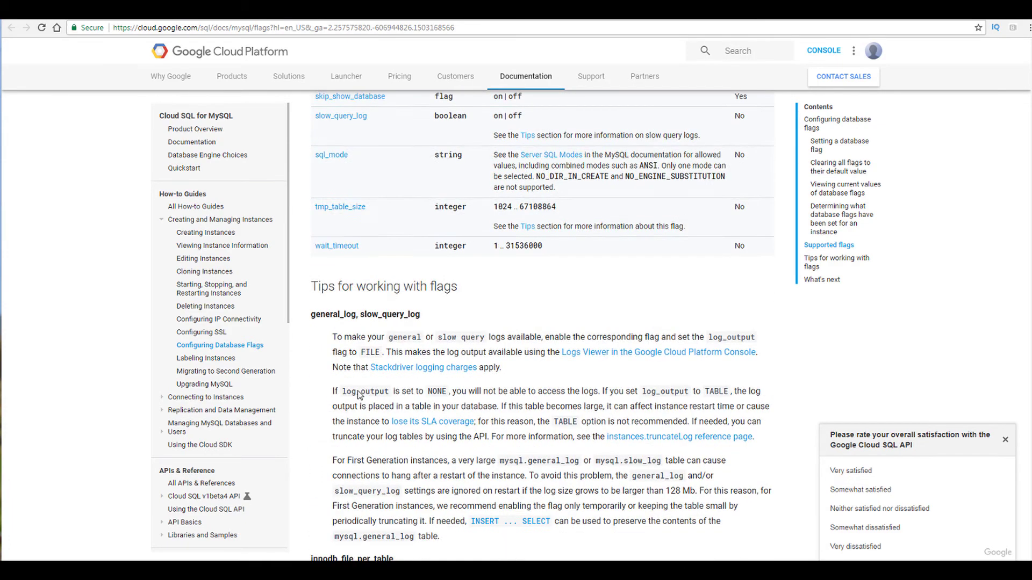
{"action": "scroll", "coordinate": [422, 409], "scroll_direction": "up", "scroll_amount": 20}
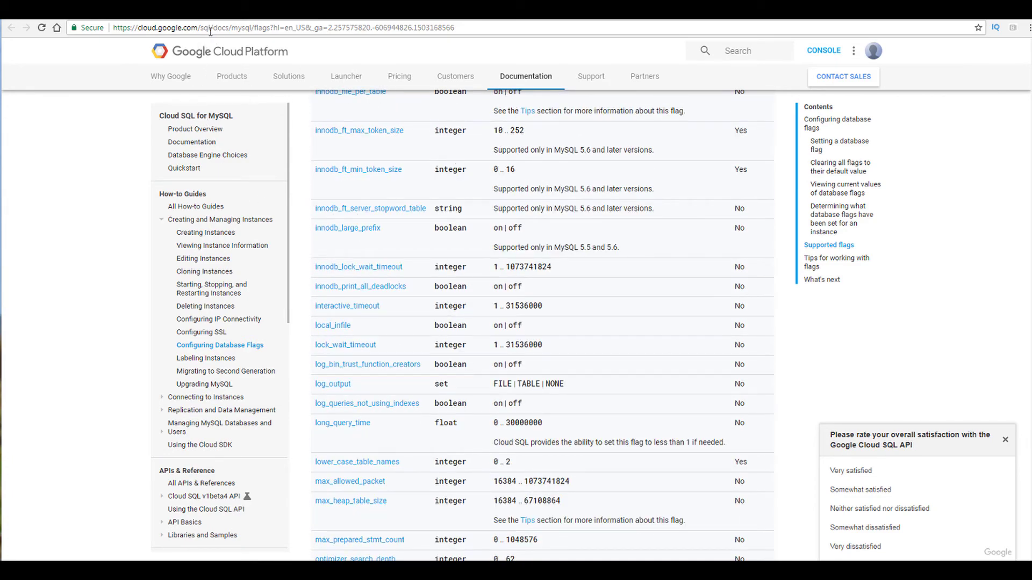
{"action": "left_click", "coordinate": [165, 13]}
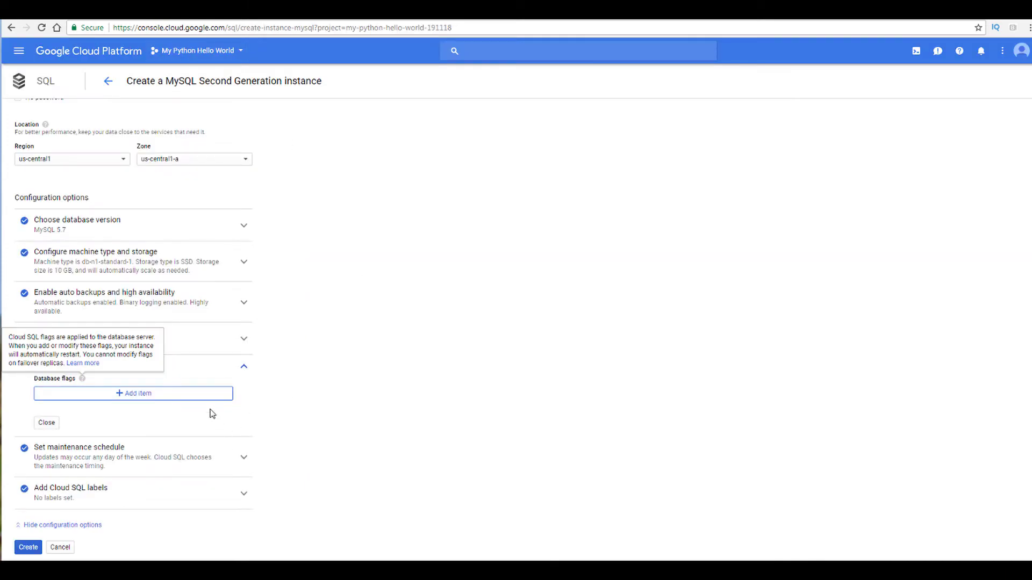
{"action": "left_click", "coordinate": [46, 423]}
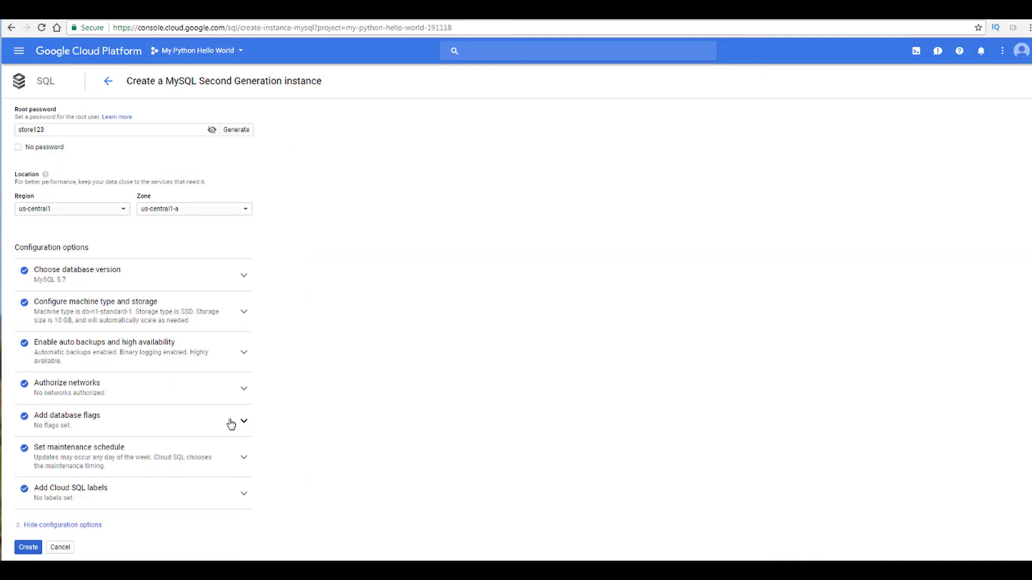
Step: Set the maintenance window to Saturday, 12:00 AM – 1:00 AM in the maintenance schedule
{"action": "left_click", "coordinate": [74, 463]}
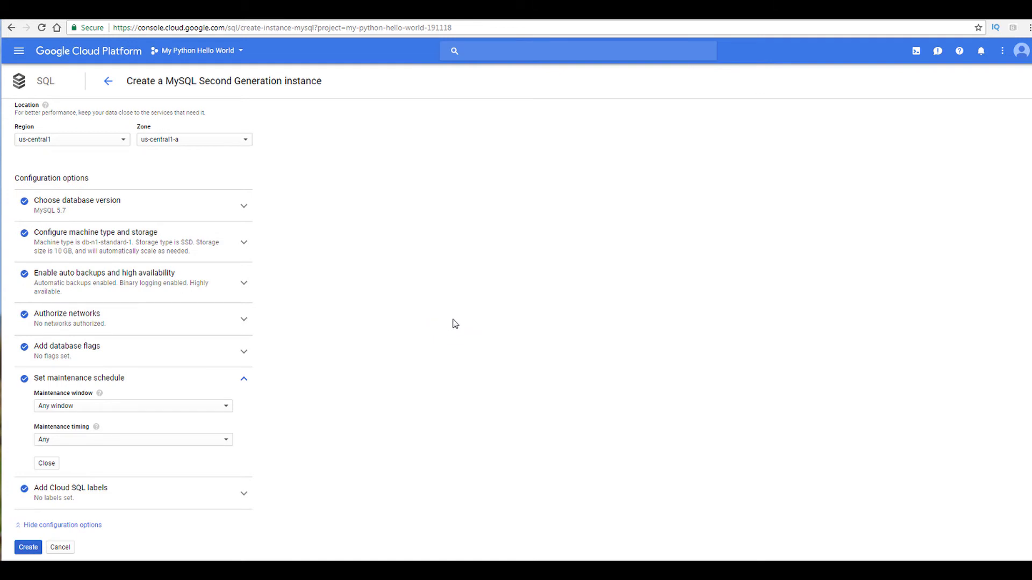
{"action": "left_click", "coordinate": [126, 409]}
{"action": "left_click", "coordinate": [70, 429]}
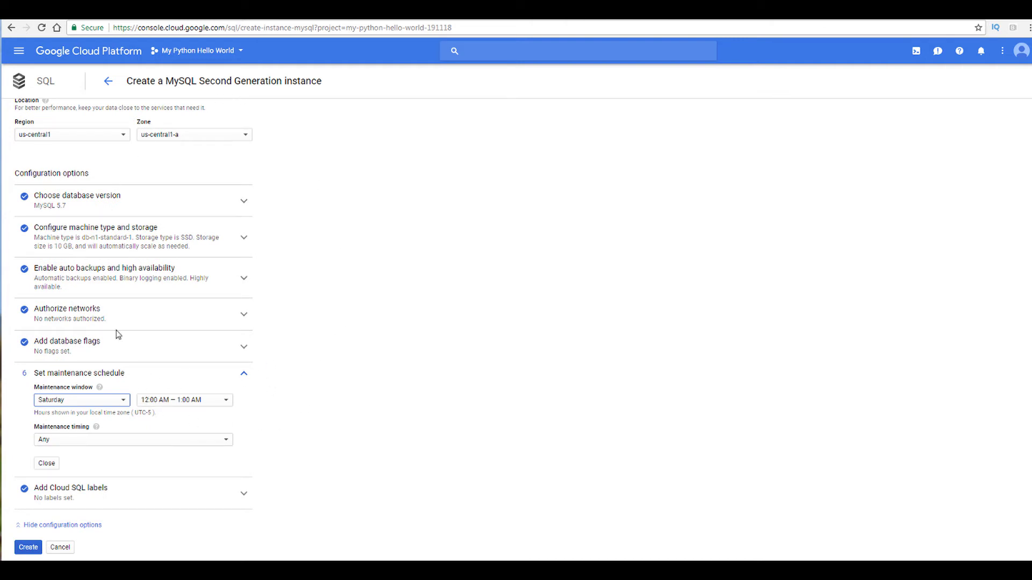
{"action": "left_click", "coordinate": [90, 439]}
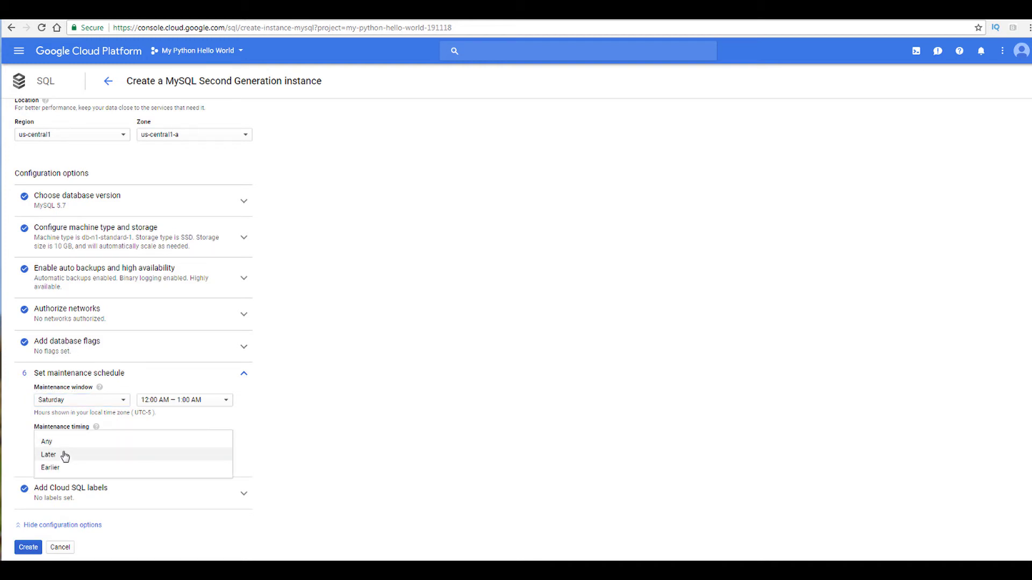
{"action": "left_click", "coordinate": [288, 444]}
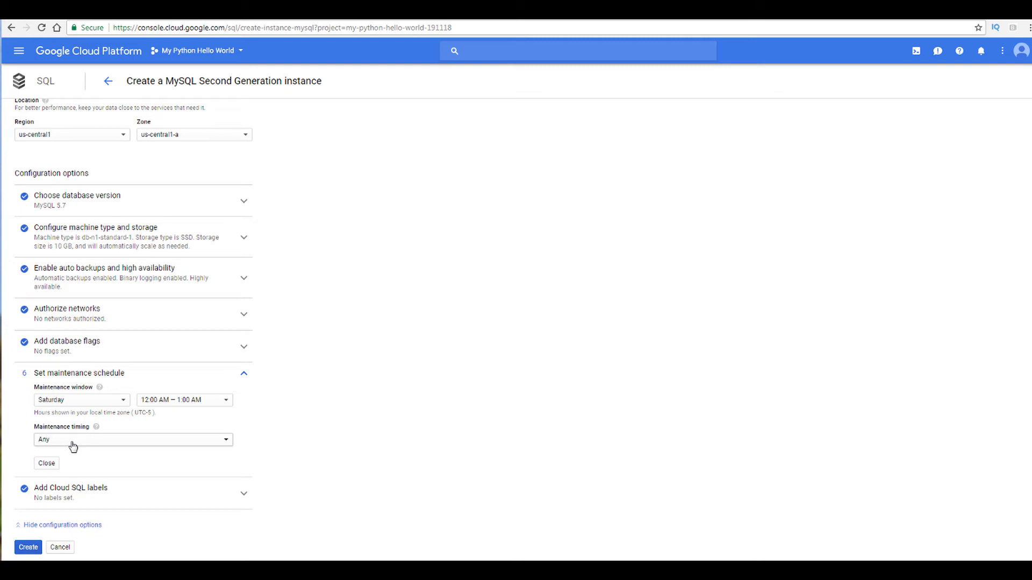
{"action": "mouse_move", "coordinate": [97, 427]}
{"action": "left_click", "coordinate": [47, 463]}
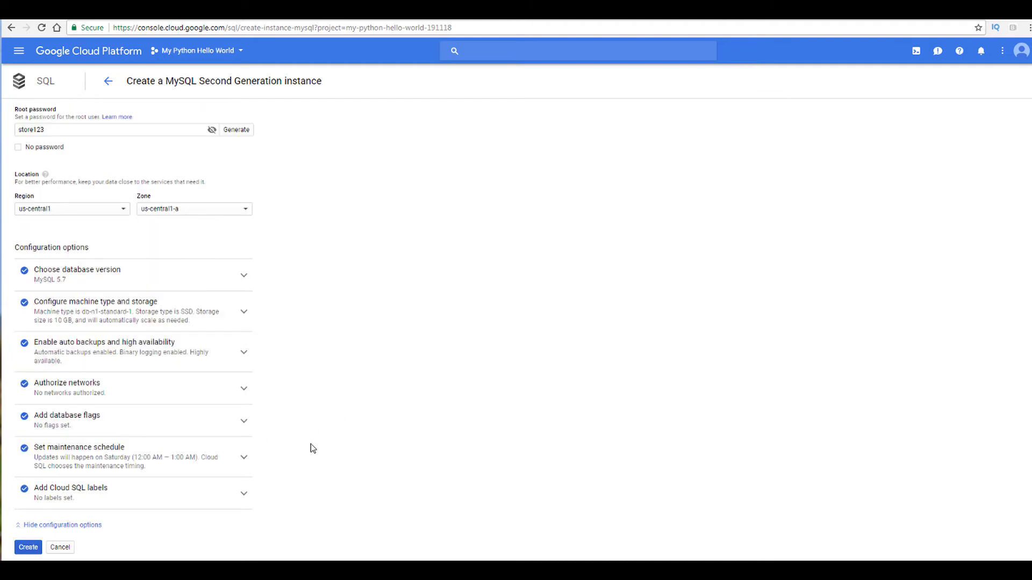
Step: Review the Cloud SQL labels section and collapse the configuration options
{"action": "left_click", "coordinate": [107, 495]}
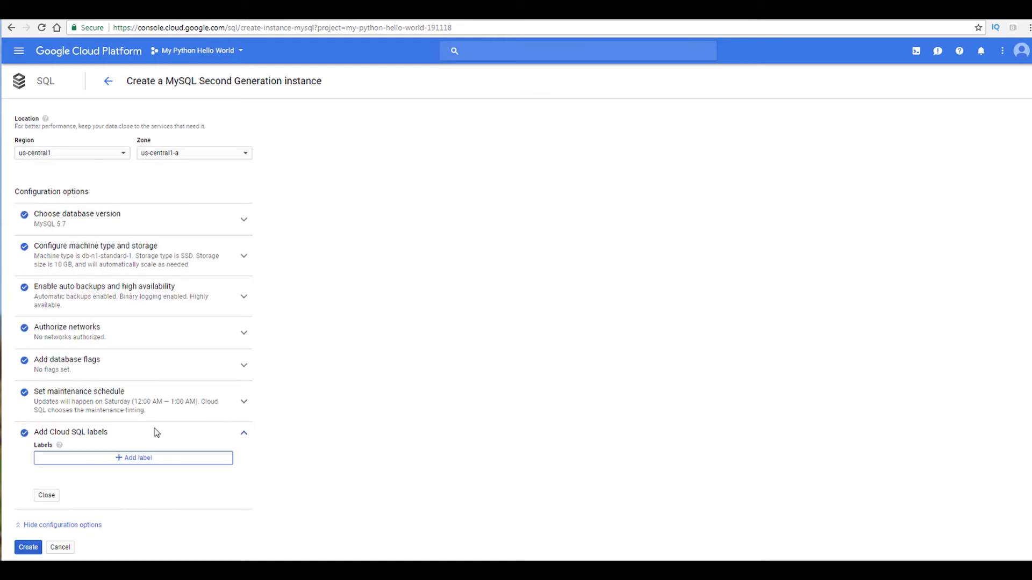
{"action": "left_click", "coordinate": [46, 497]}
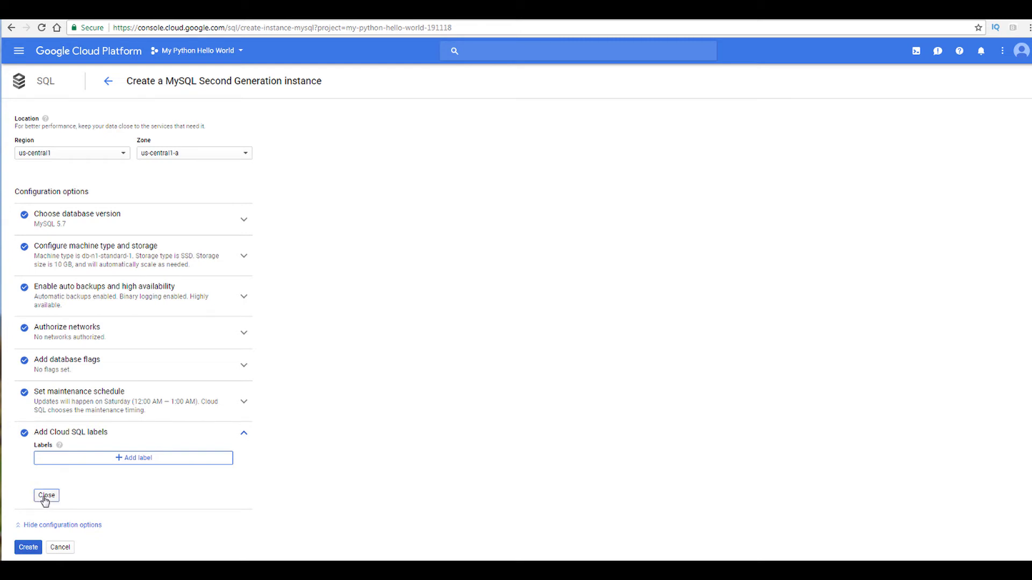
{"action": "left_click", "coordinate": [26, 530]}
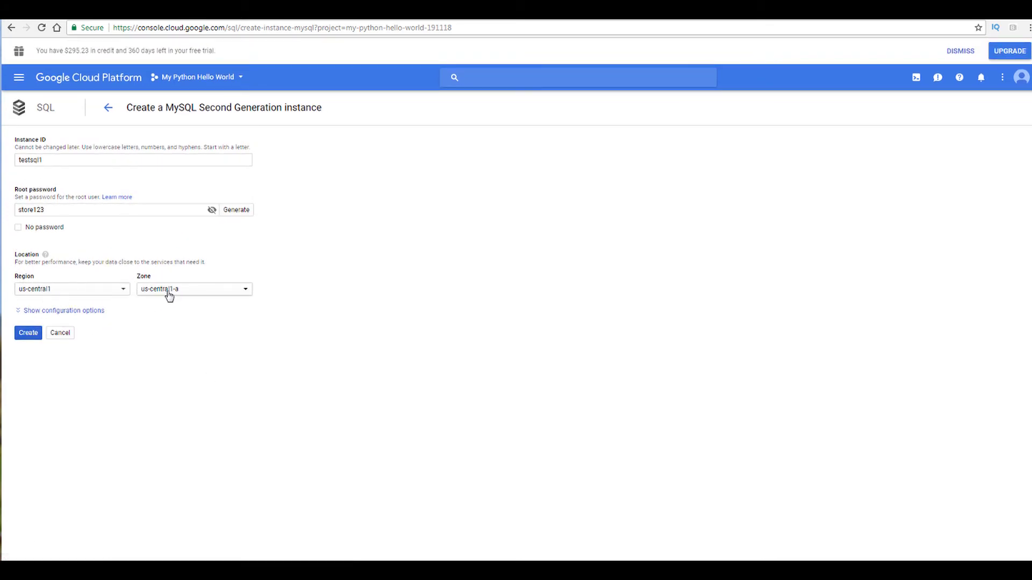
Step: Create the testsql1 instance and check its progress in the notifications list
{"action": "left_click", "coordinate": [22, 335]}
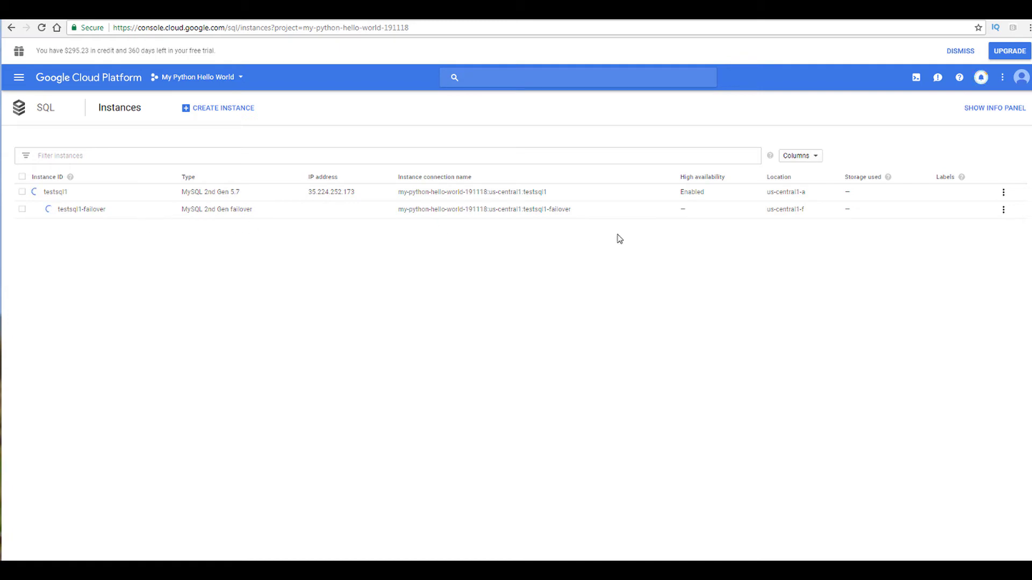
{"action": "left_click", "coordinate": [982, 81]}
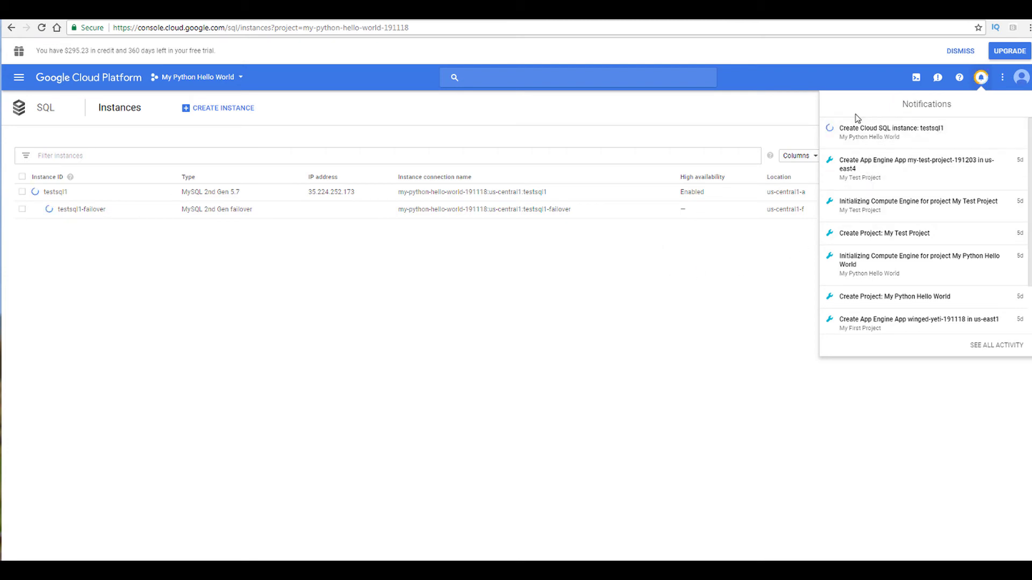
{"action": "left_click", "coordinate": [981, 78]}
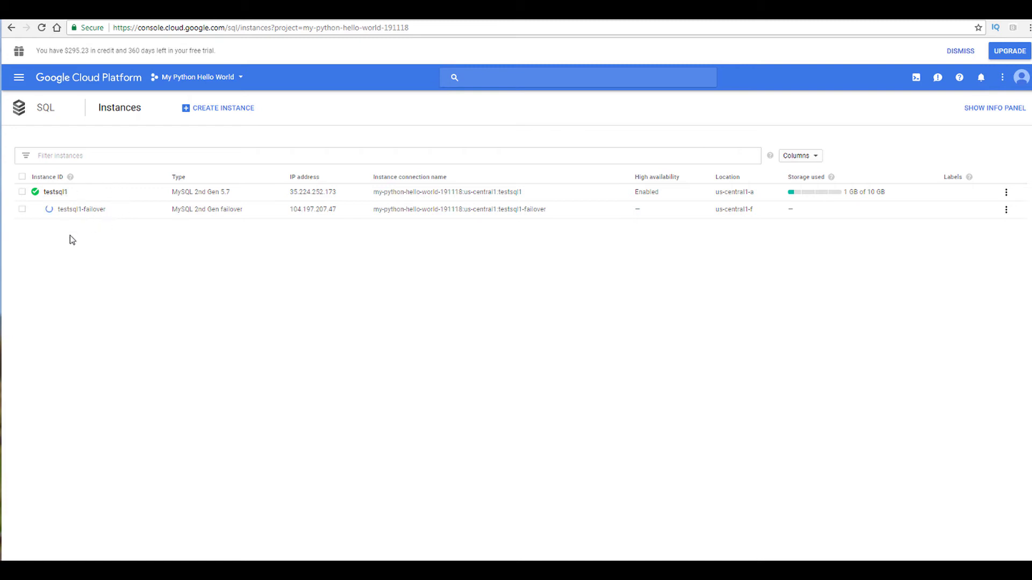
Step: Open the testsql1 instance details and review the chart's metric options
{"action": "left_click", "coordinate": [58, 193]}
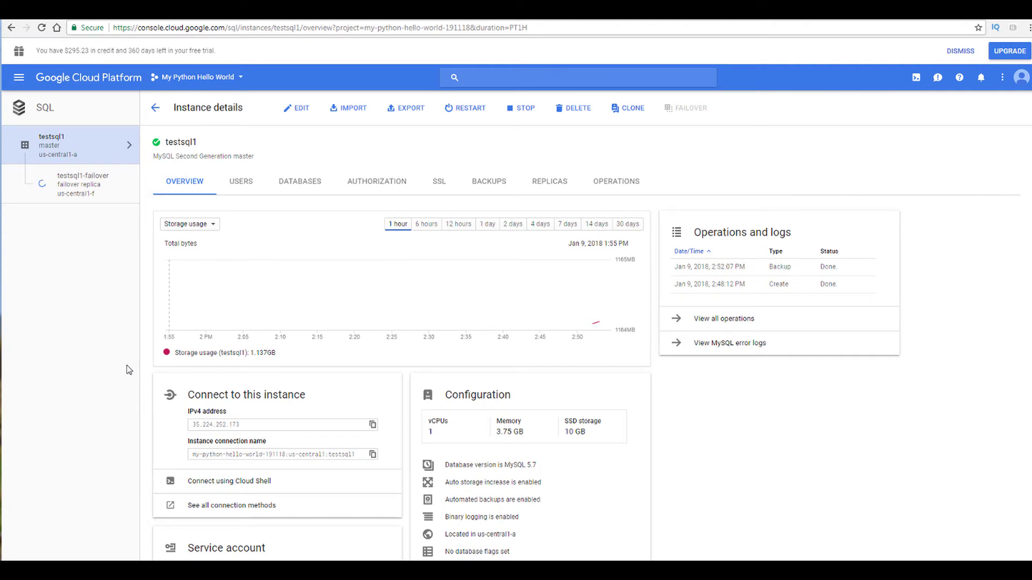
{"action": "left_click", "coordinate": [220, 227]}
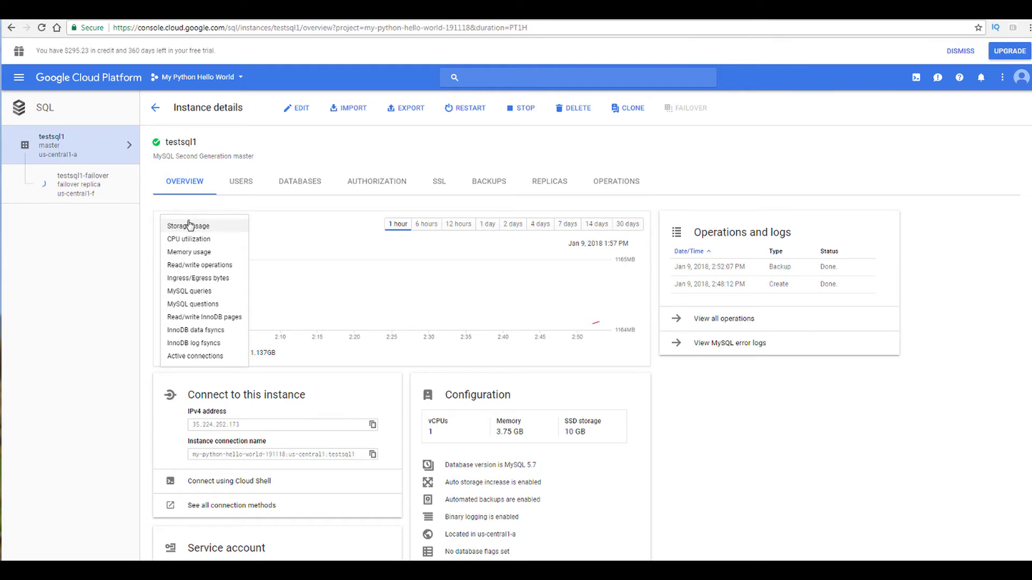
{"action": "left_click", "coordinate": [277, 233]}
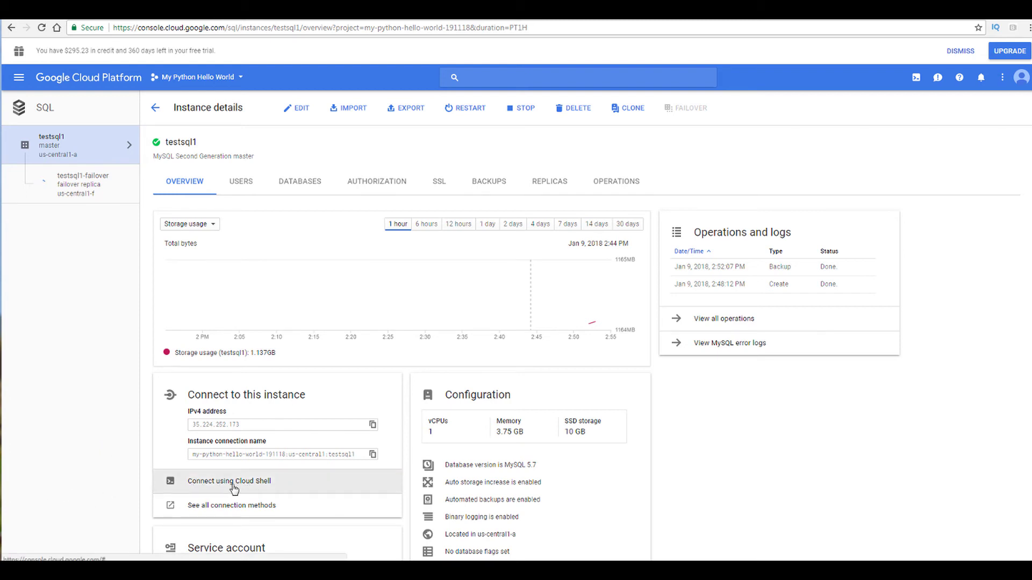
Step: Connect to testsql1 from Cloud Shell with gcloud beta sql connect testsql1 --user=root, then close the shell
{"action": "left_click", "coordinate": [264, 486]}
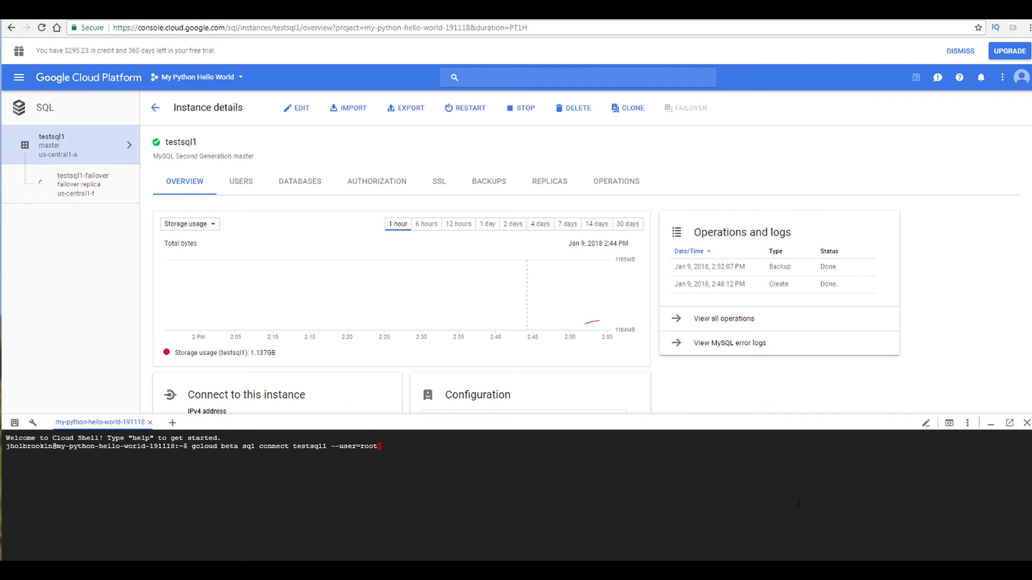
{"action": "key", "text": "Return"}
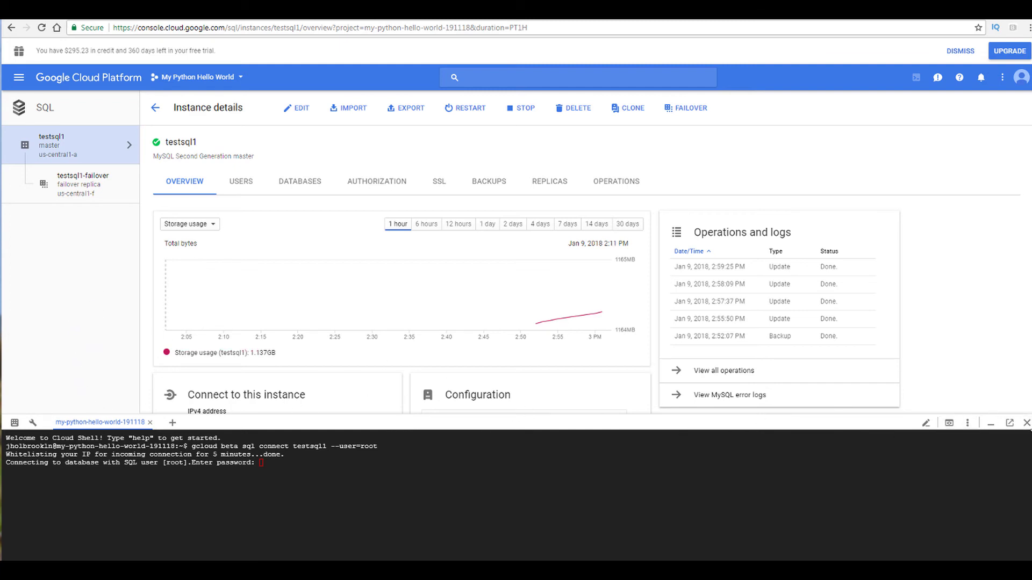
{"action": "left_click", "coordinate": [1026, 423]}
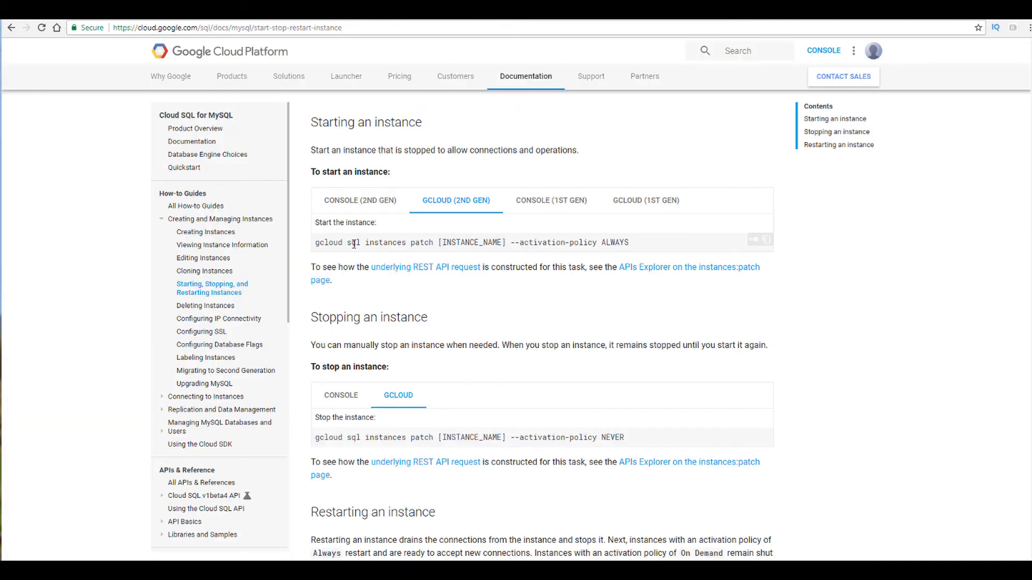
Step: Read the documentation on starting, stopping and restarting instances
{"action": "scroll", "coordinate": [351, 256], "scroll_direction": "up", "scroll_amount": 2}
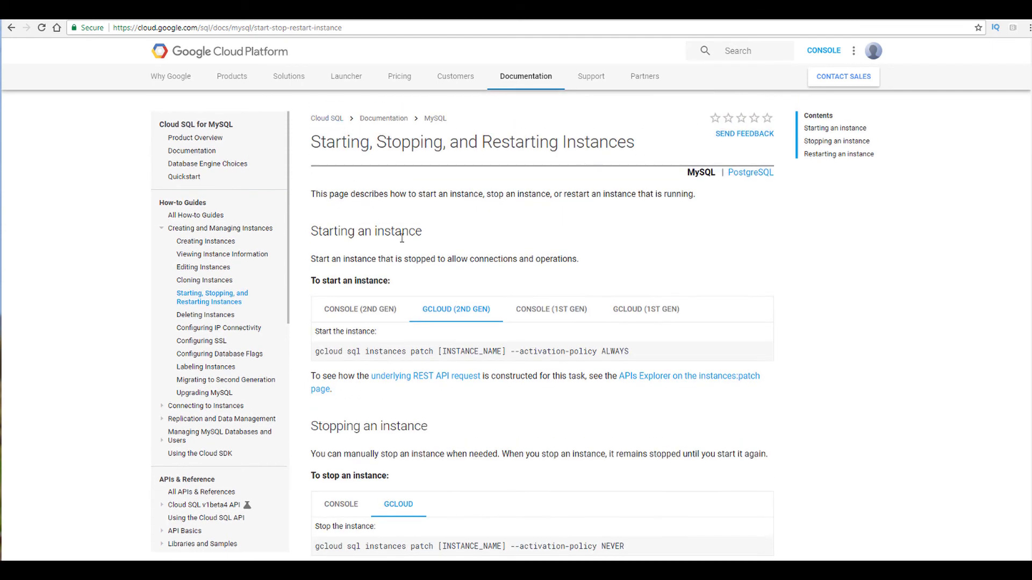
{"action": "scroll", "coordinate": [396, 230], "scroll_direction": "down", "scroll_amount": 3}
{"action": "scroll", "coordinate": [384, 280], "scroll_direction": "up", "scroll_amount": 3}
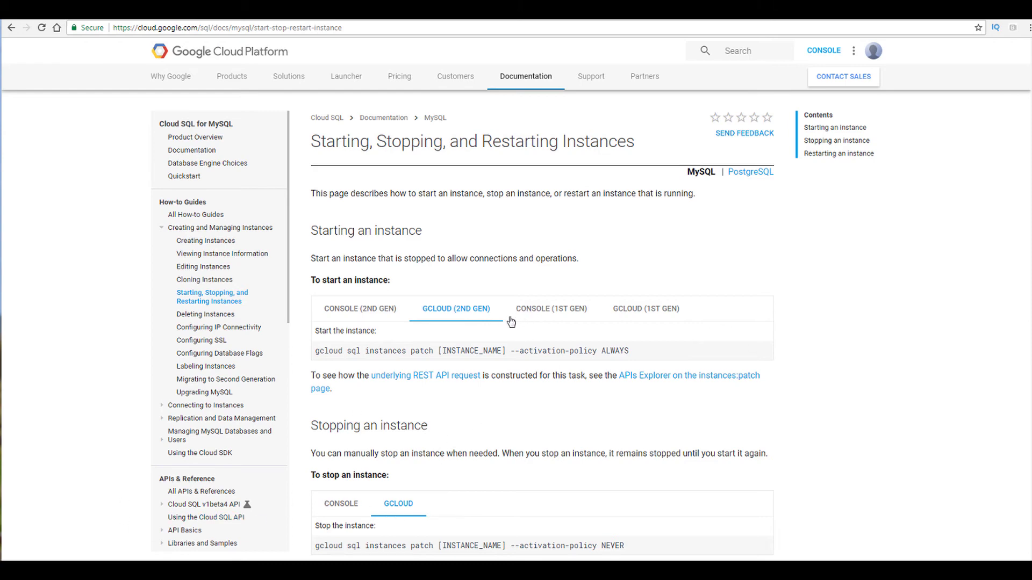
{"action": "scroll", "coordinate": [430, 318], "scroll_direction": "down", "scroll_amount": 4}
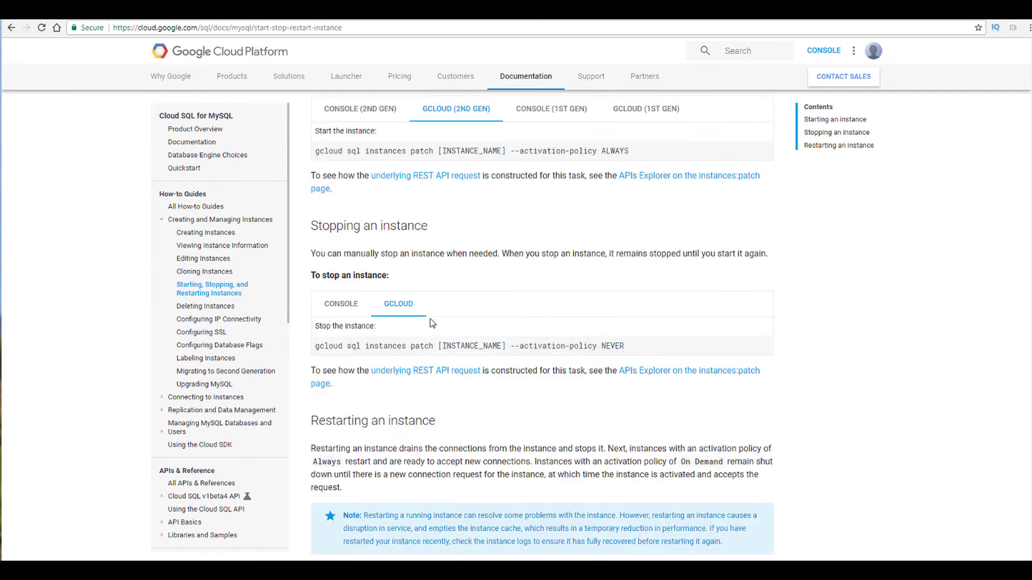
{"action": "scroll", "coordinate": [509, 379], "scroll_direction": "down", "scroll_amount": 2}
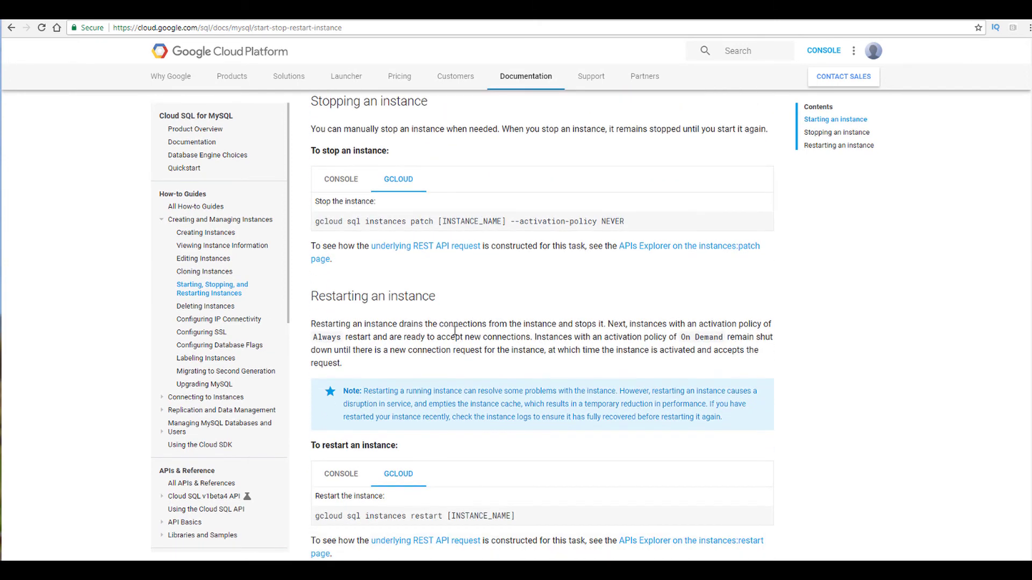
Step: Copy the gcloud command for stopping an instance from the documentation page
{"action": "scroll", "coordinate": [410, 315], "scroll_direction": "up", "scroll_amount": 2}
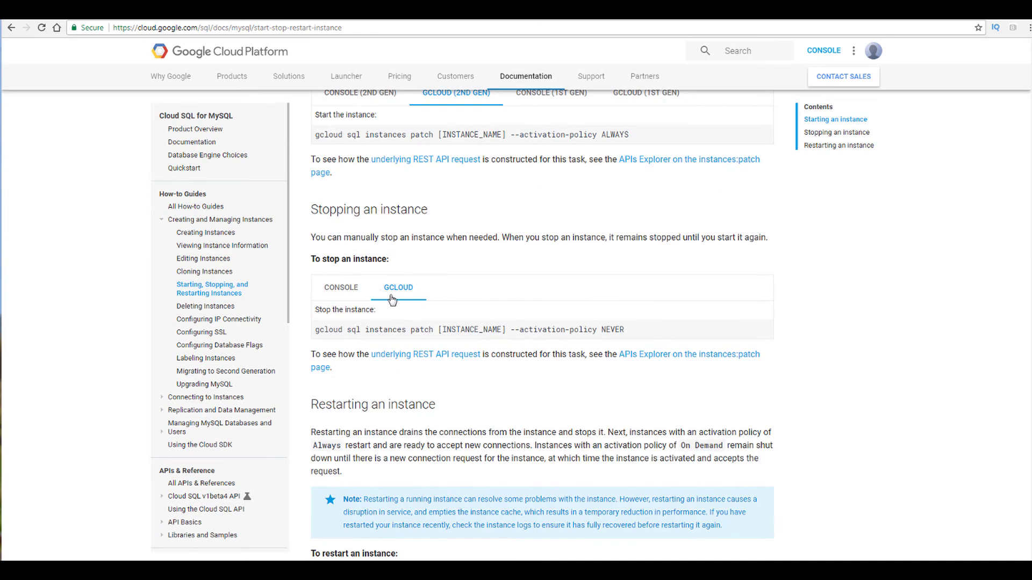
{"action": "scroll", "coordinate": [442, 353], "scroll_direction": "down", "scroll_amount": 4}
{"action": "scroll", "coordinate": [443, 349], "scroll_direction": "up", "scroll_amount": 3}
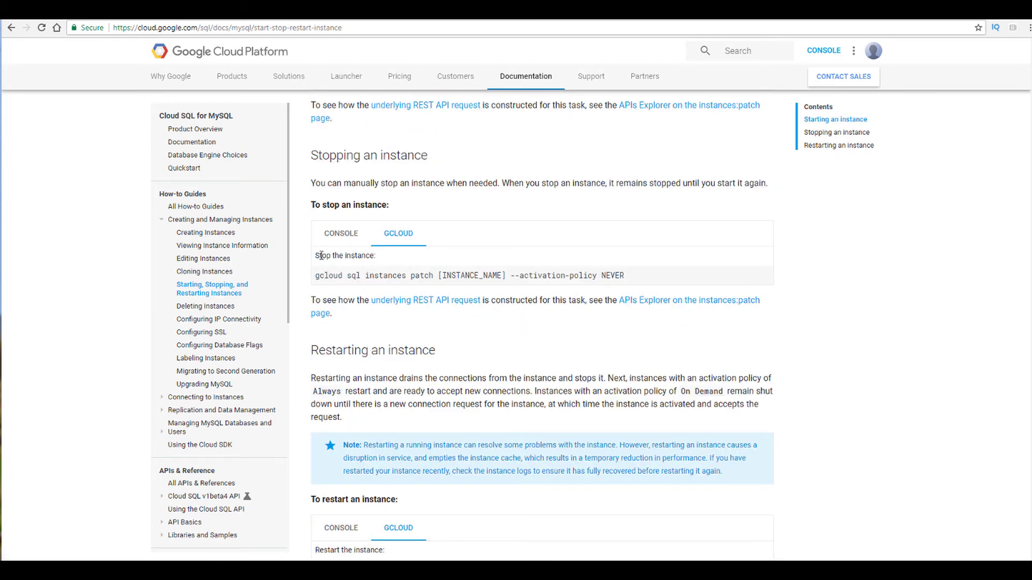
{"action": "left_click_drag", "start_coordinate": [315, 254], "coordinate": [385, 260]}
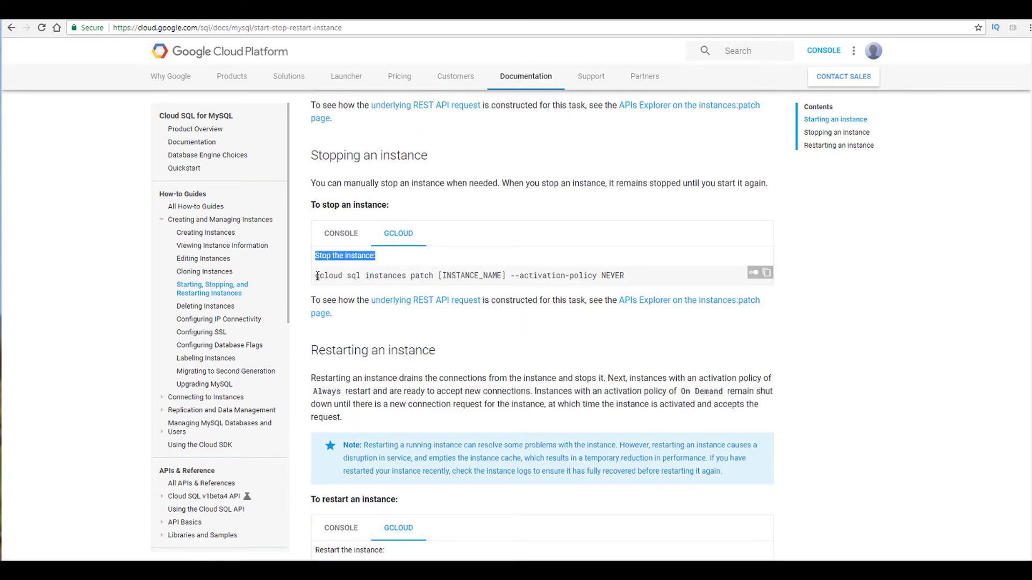
{"action": "left_click", "coordinate": [767, 275]}
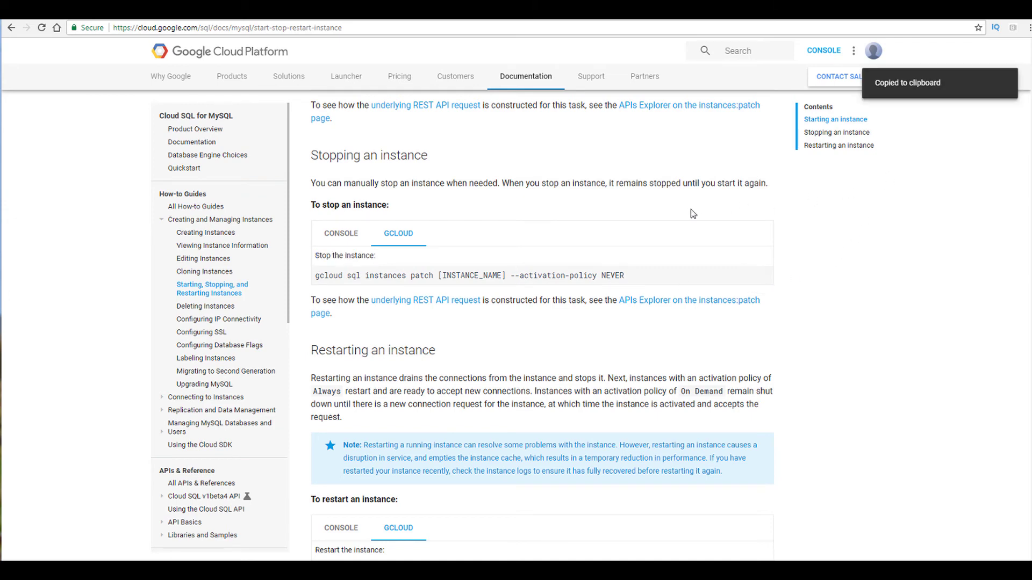
Step: Read the restarting-an-instance section and glance at the instance details tab before returning to the documentation
{"action": "scroll", "coordinate": [462, 307], "scroll_direction": "down", "scroll_amount": 2}
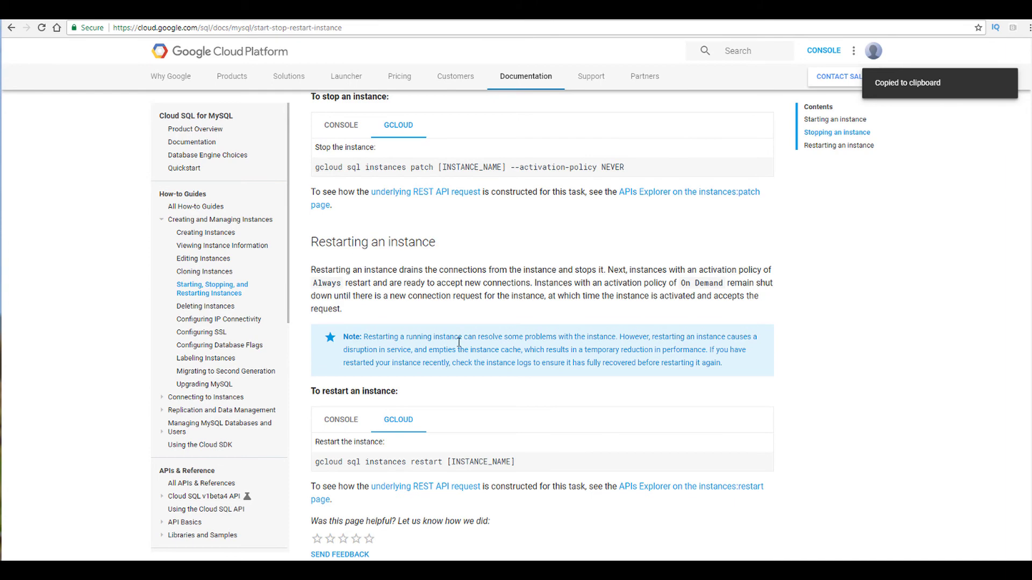
{"action": "scroll", "coordinate": [458, 342], "scroll_direction": "down", "scroll_amount": 3}
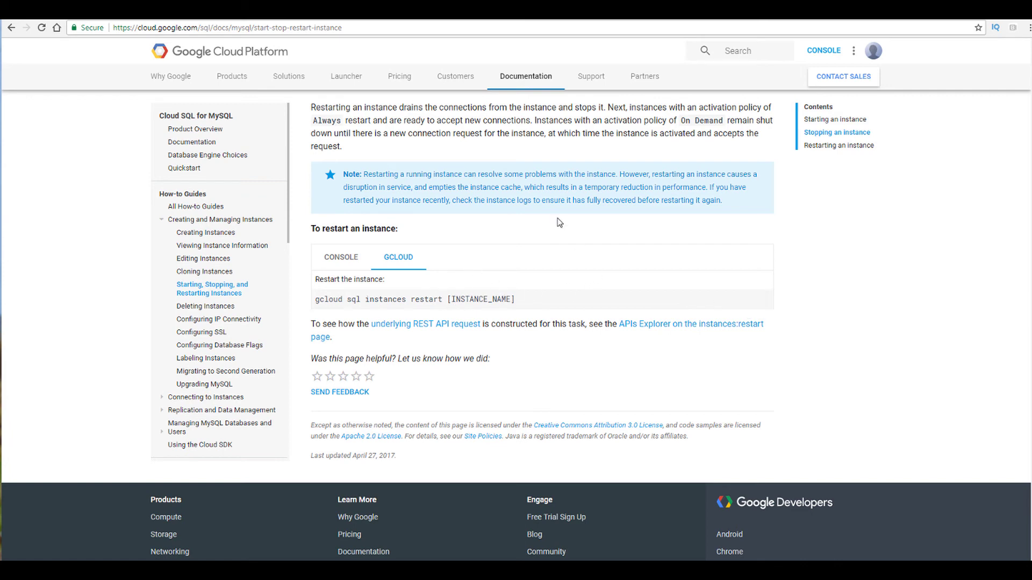
{"action": "left_click", "coordinate": [280, 9]}
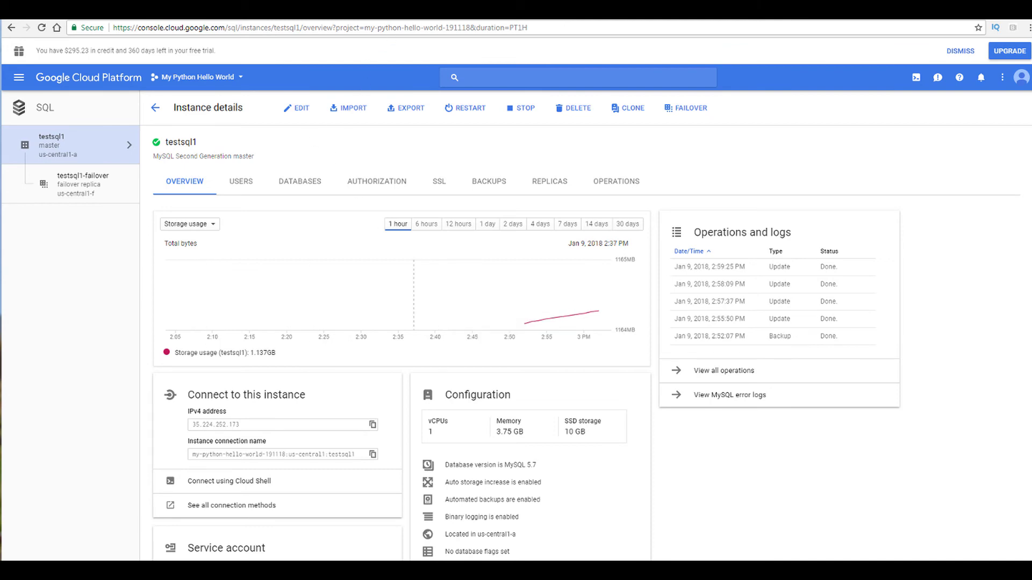
{"action": "left_click", "coordinate": [501, 21]}
{"action": "scroll", "coordinate": [463, 323], "scroll_direction": "up", "scroll_amount": 10}
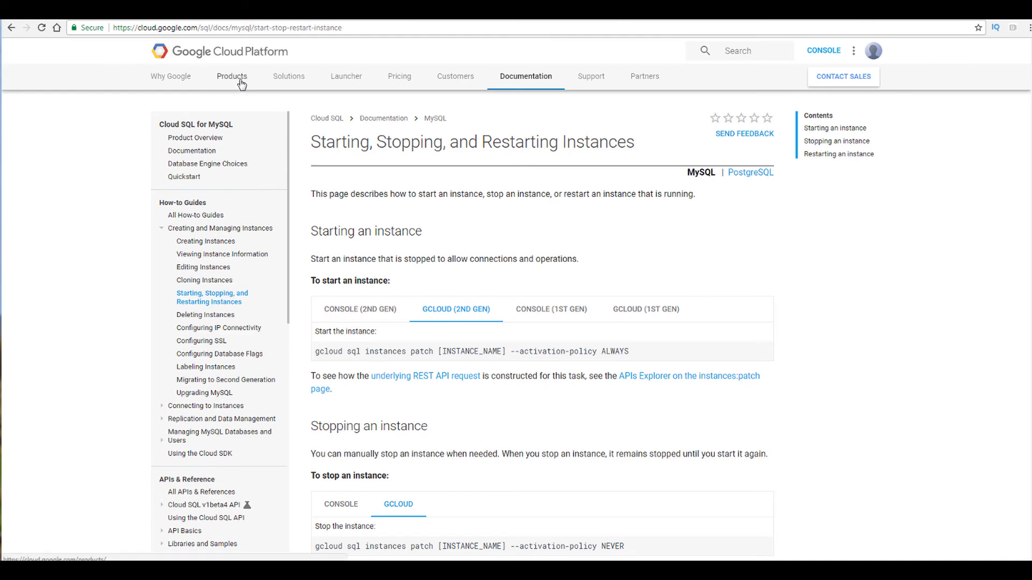
Step: Open the Cloud SQL product overview page and read through its pricing table
{"action": "left_click", "coordinate": [203, 139]}
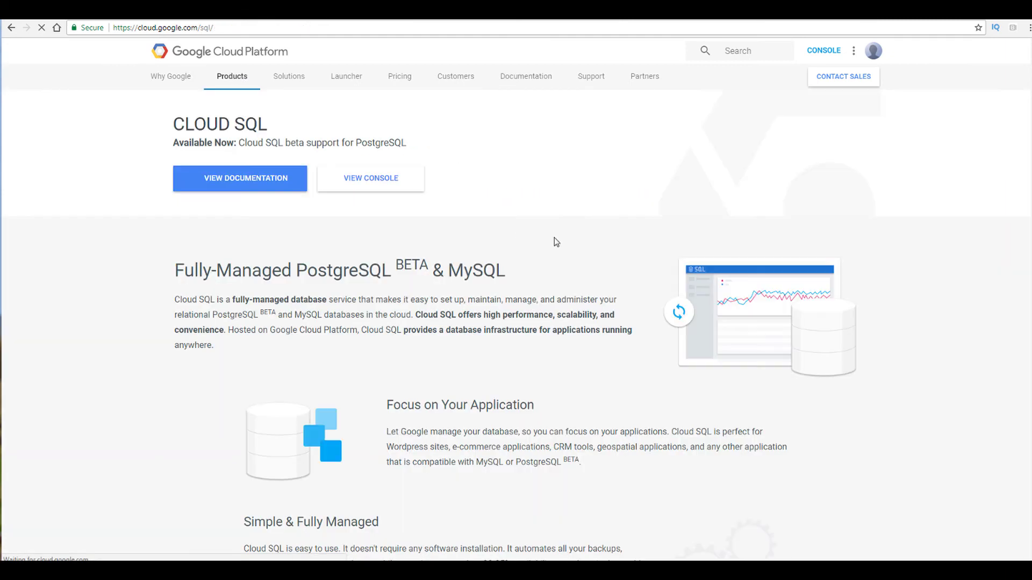
{"action": "scroll", "coordinate": [483, 312], "scroll_direction": "down", "scroll_amount": 20}
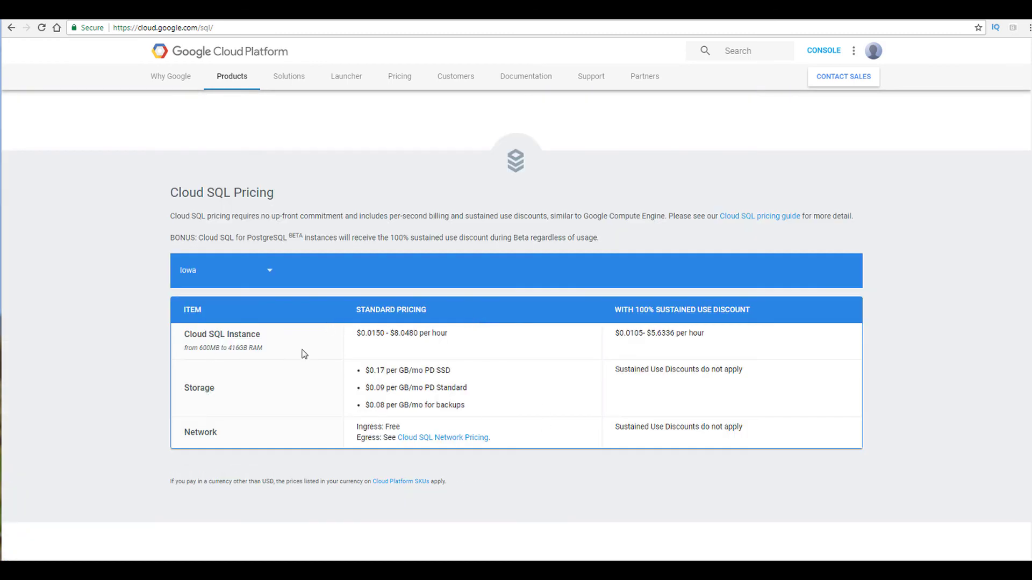
{"action": "scroll", "coordinate": [270, 443], "scroll_direction": "down", "scroll_amount": 1}
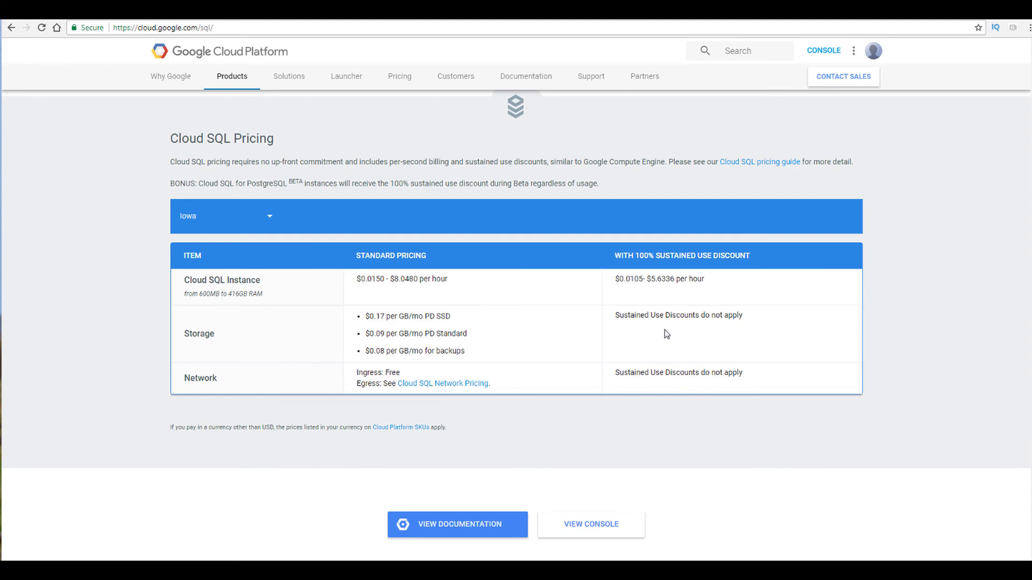
{"action": "scroll", "coordinate": [686, 336], "scroll_direction": "up", "scroll_amount": 1}
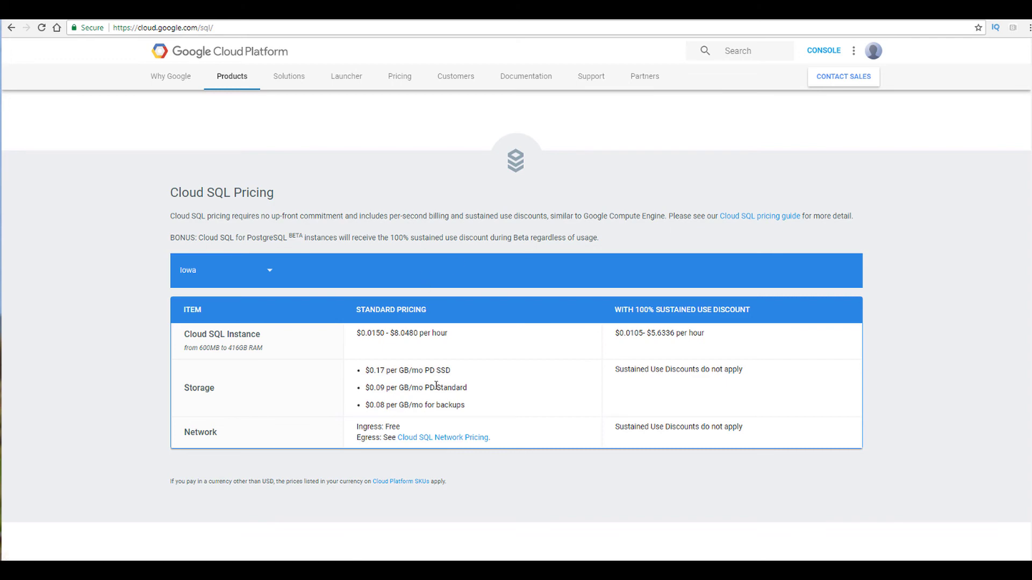
{"action": "scroll", "coordinate": [426, 284], "scroll_direction": "down", "scroll_amount": 3}
{"action": "scroll", "coordinate": [307, 357], "scroll_direction": "down", "scroll_amount": 2}
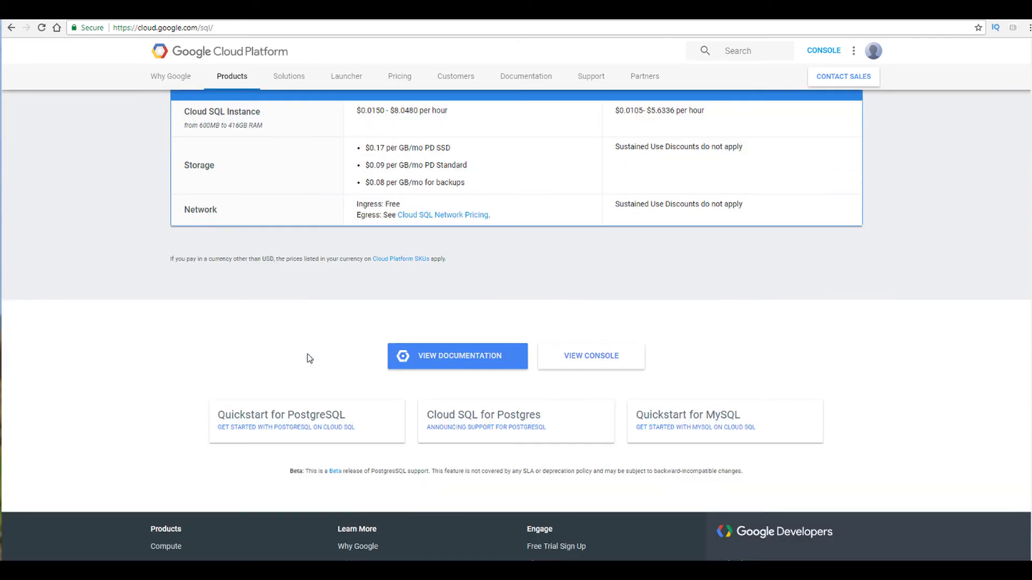
{"action": "scroll", "coordinate": [338, 309], "scroll_direction": "up", "scroll_amount": 4}
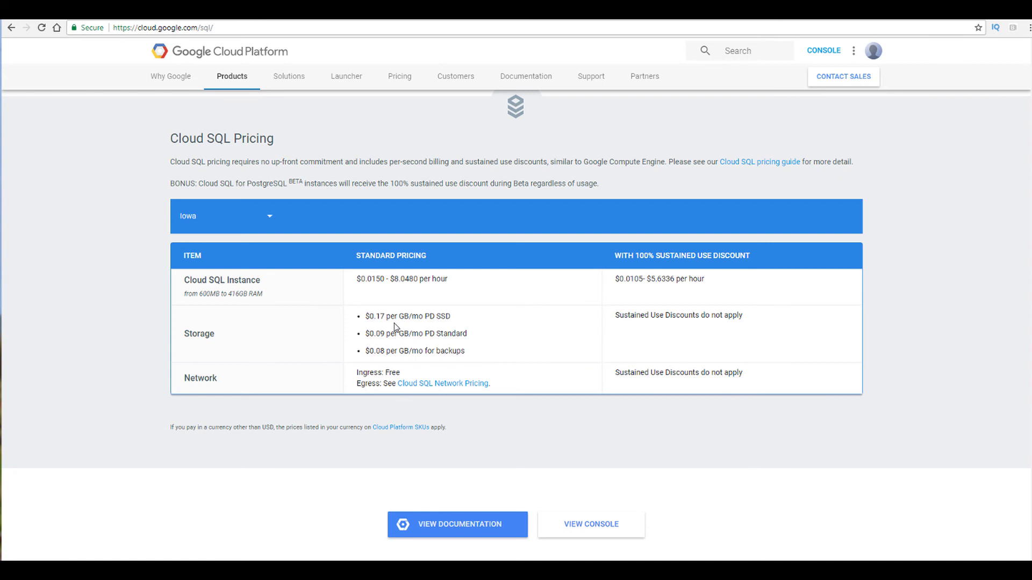
Step: Switch the pricing table's region to São Paulo, then to South Carolina, to compare prices
{"action": "left_click", "coordinate": [269, 218]}
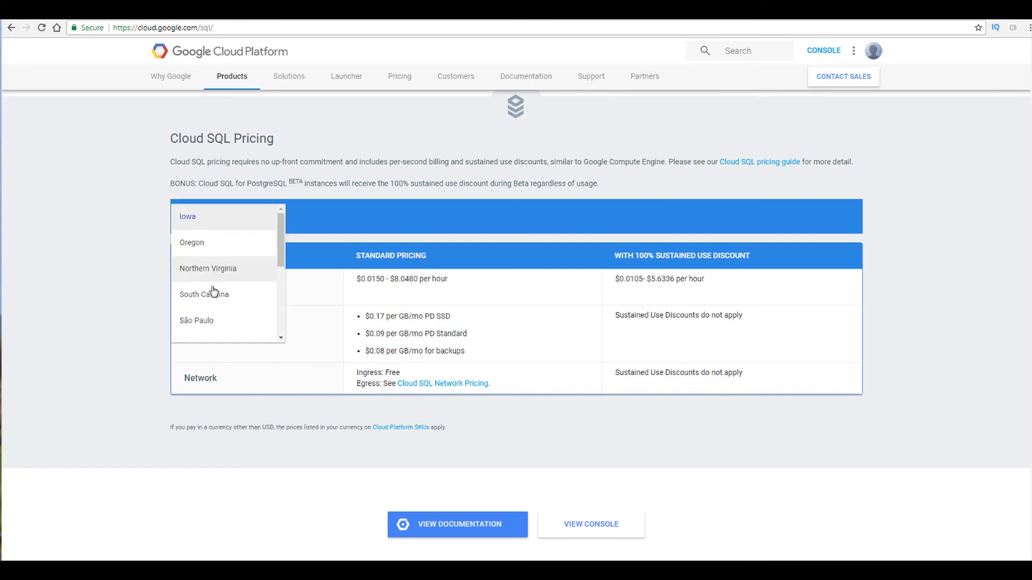
{"action": "left_click", "coordinate": [203, 321]}
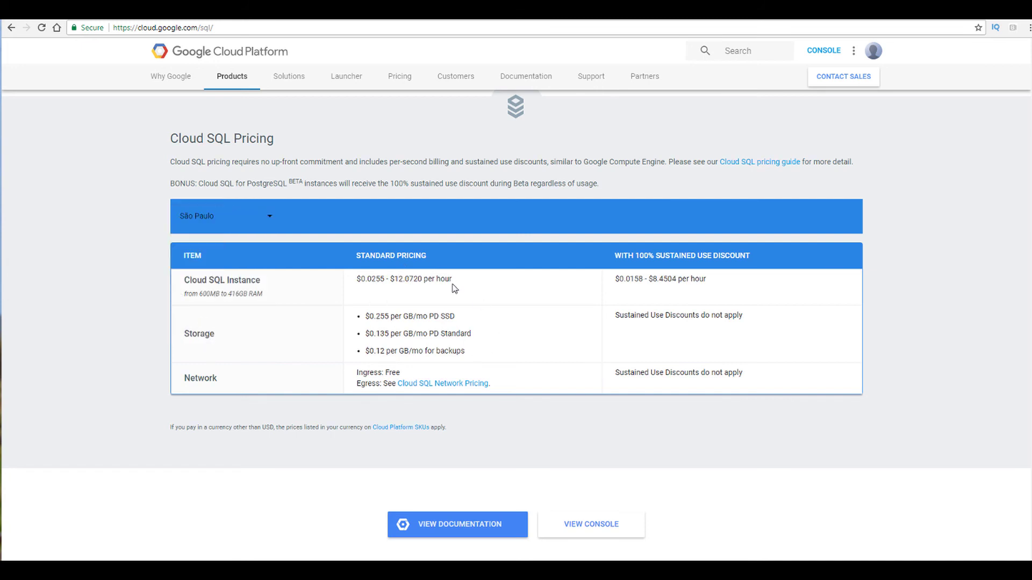
{"action": "left_click", "coordinate": [264, 221]}
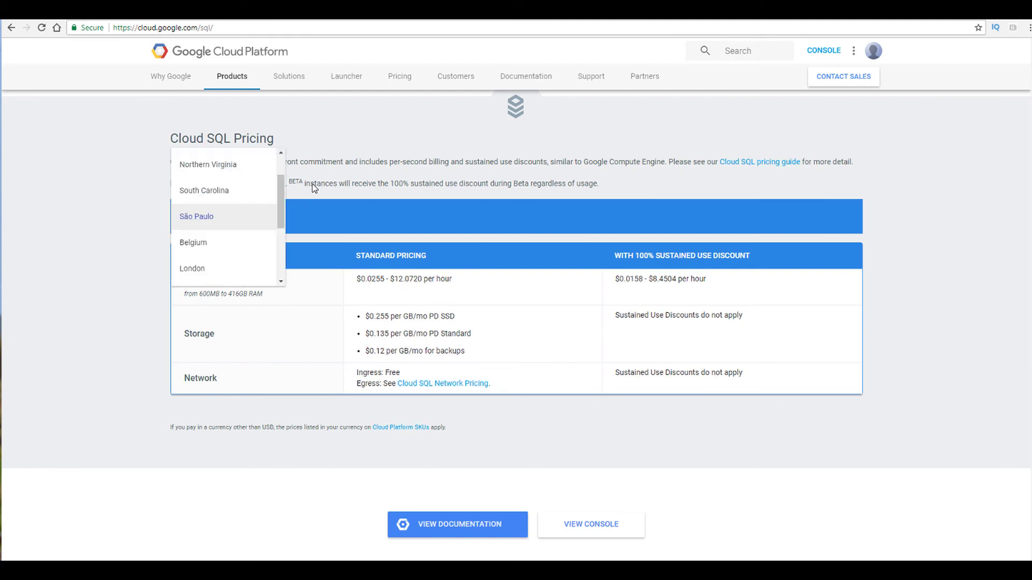
{"action": "left_click", "coordinate": [189, 192]}
Step: Scroll back through the Cloud SQL features and review the testsql1 instance overview in the console
{"action": "scroll", "coordinate": [461, 327], "scroll_direction": "up", "scroll_amount": 1}
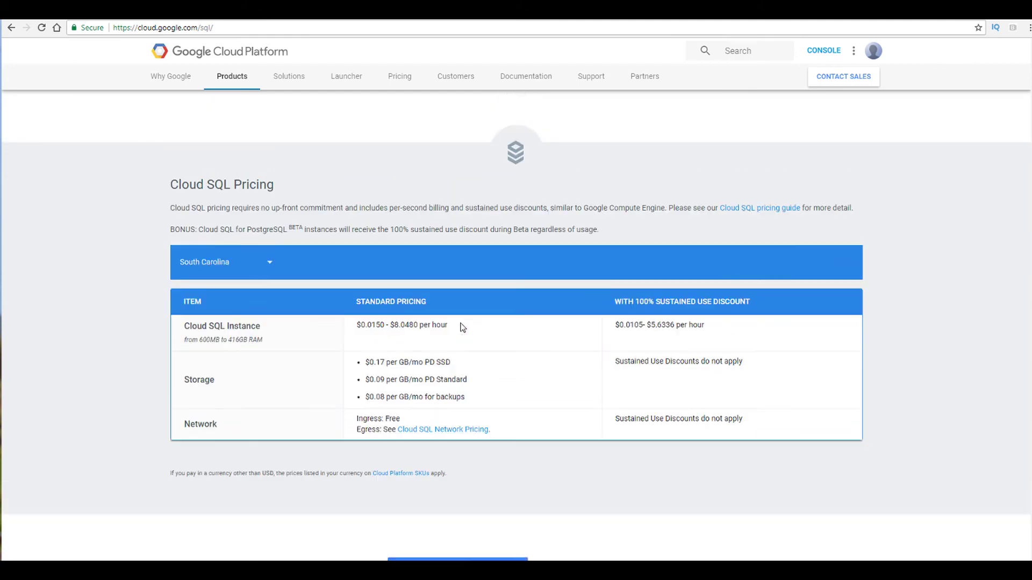
{"action": "scroll", "coordinate": [461, 327], "scroll_direction": "up", "scroll_amount": 20}
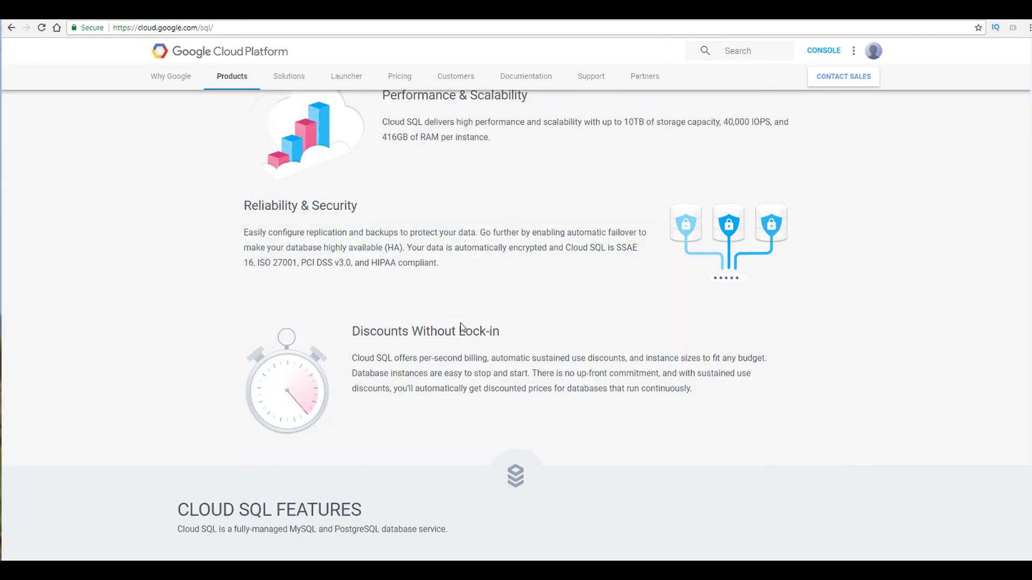
{"action": "scroll", "coordinate": [461, 327], "scroll_direction": "up", "scroll_amount": 10}
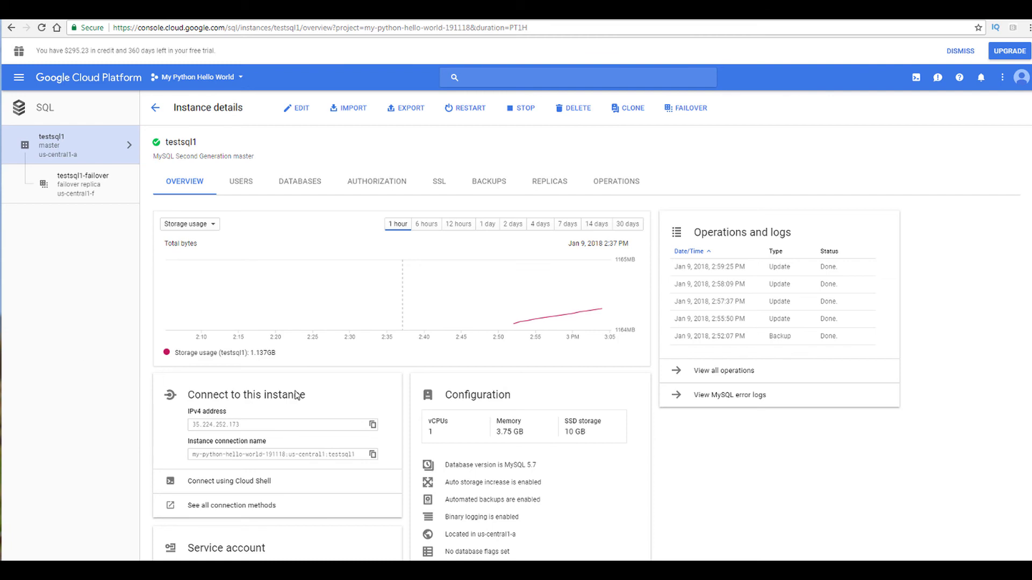
{"action": "scroll", "coordinate": [854, 383], "scroll_direction": "down", "scroll_amount": 2}
{"action": "scroll", "coordinate": [854, 383], "scroll_direction": "down", "scroll_amount": 1}
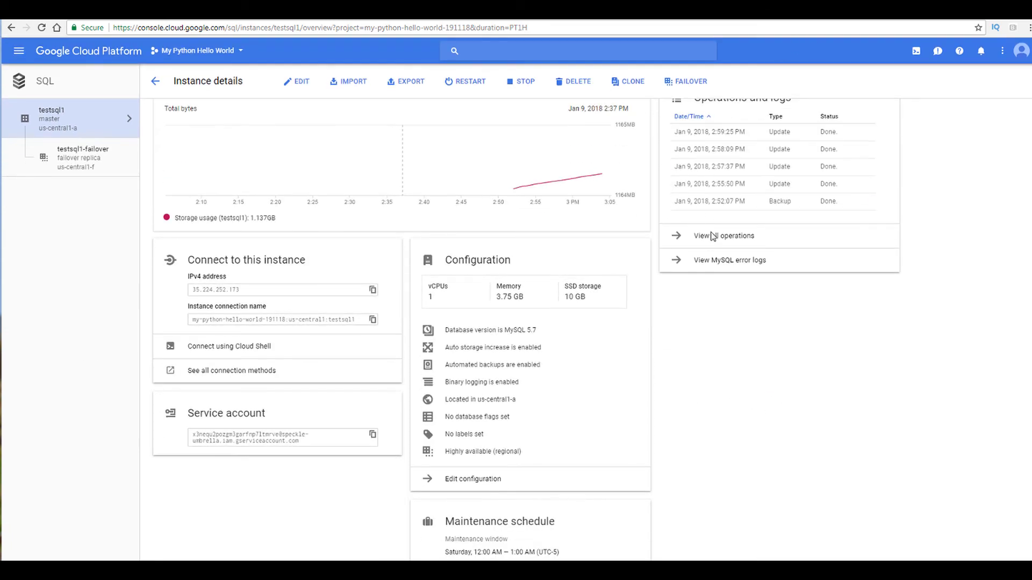
{"action": "scroll", "coordinate": [686, 235], "scroll_direction": "up", "scroll_amount": 3}
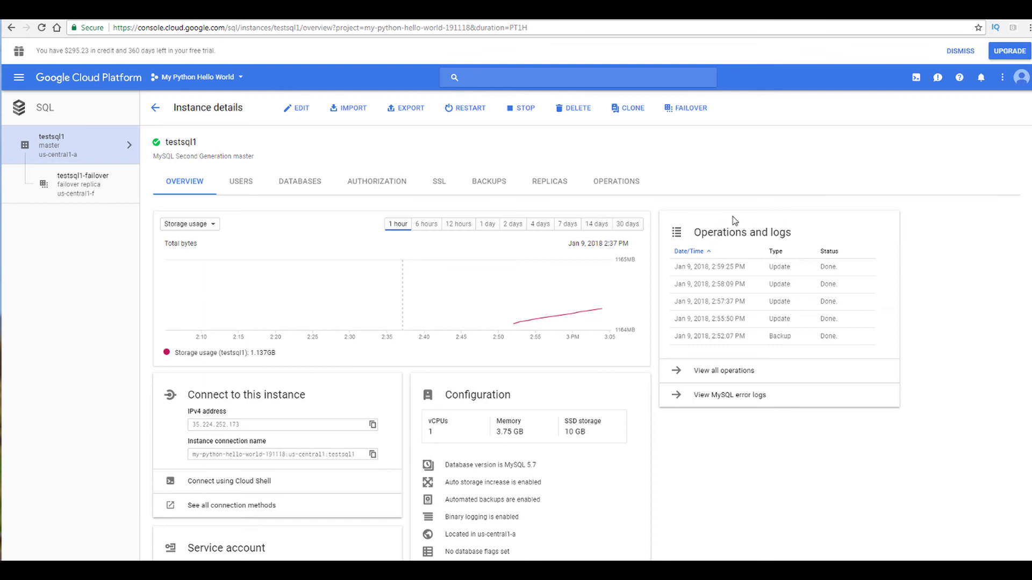
Step: Open Stackdriver Monitoring from the console navigation menu and browse its overview dashboard
{"action": "left_click", "coordinate": [20, 78]}
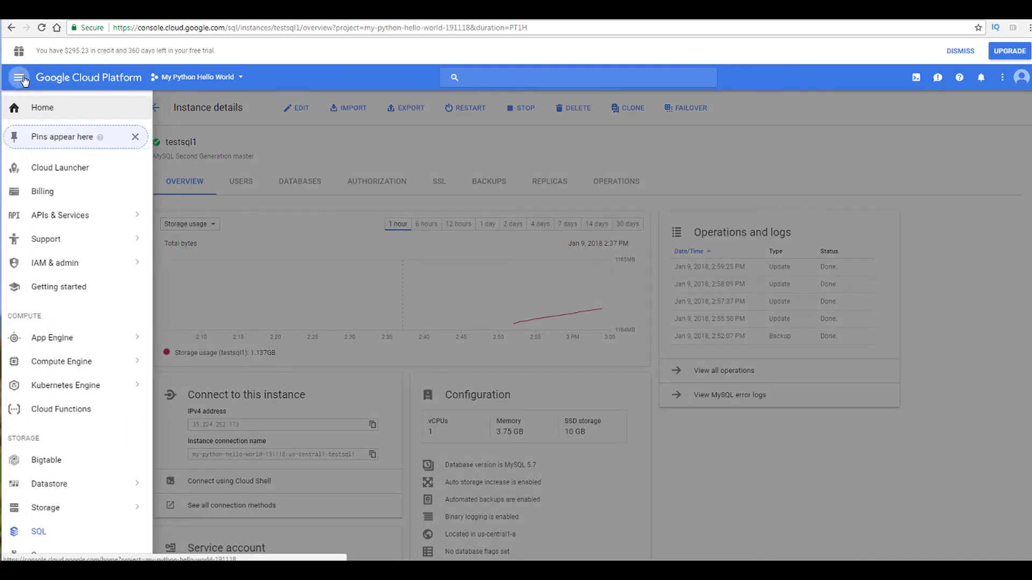
{"action": "mouse_move", "coordinate": [76, 359]}
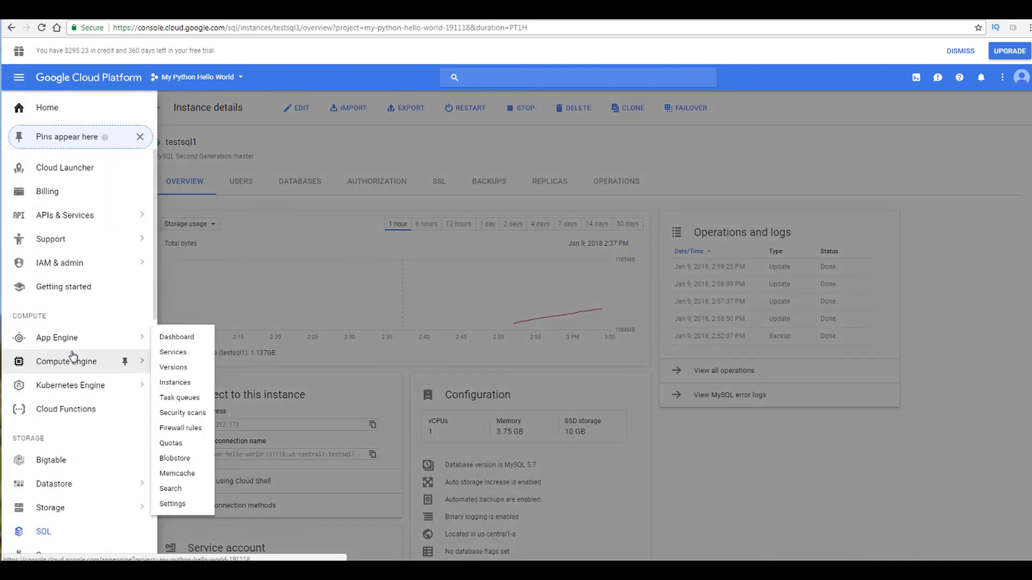
{"action": "scroll", "coordinate": [70, 355], "scroll_direction": "down", "scroll_amount": 7}
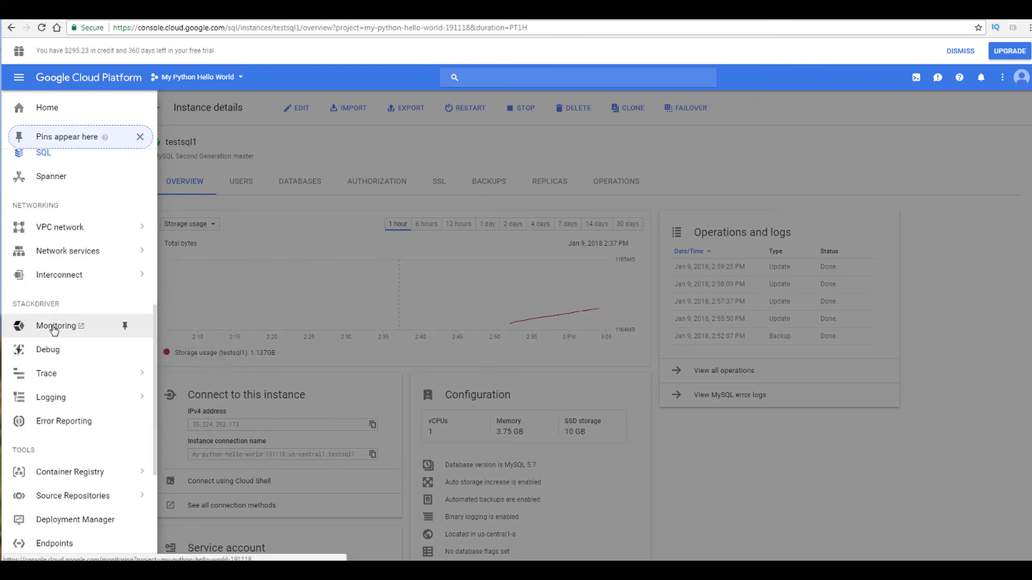
{"action": "left_click", "coordinate": [54, 328]}
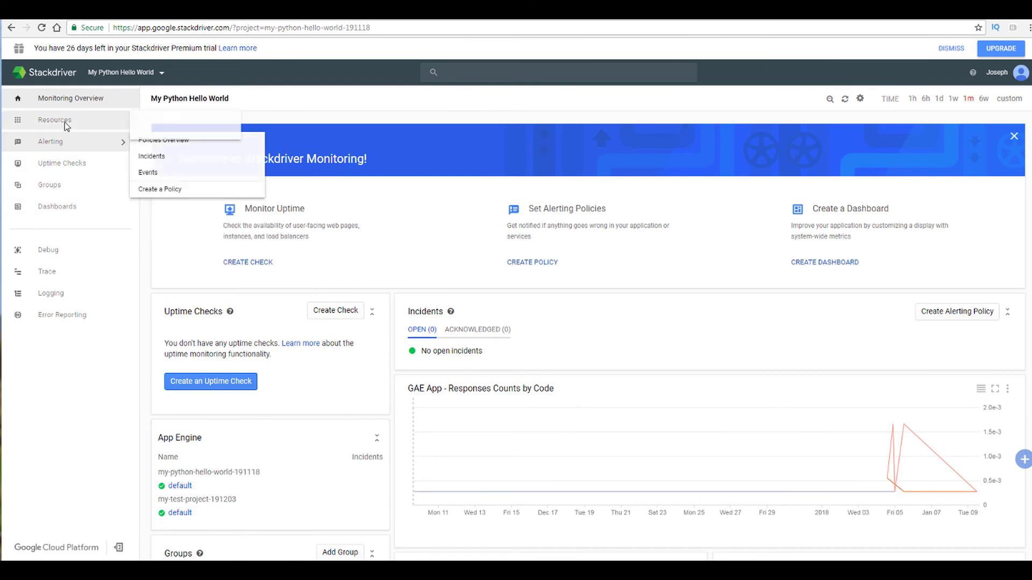
{"action": "mouse_move", "coordinate": [69, 125]}
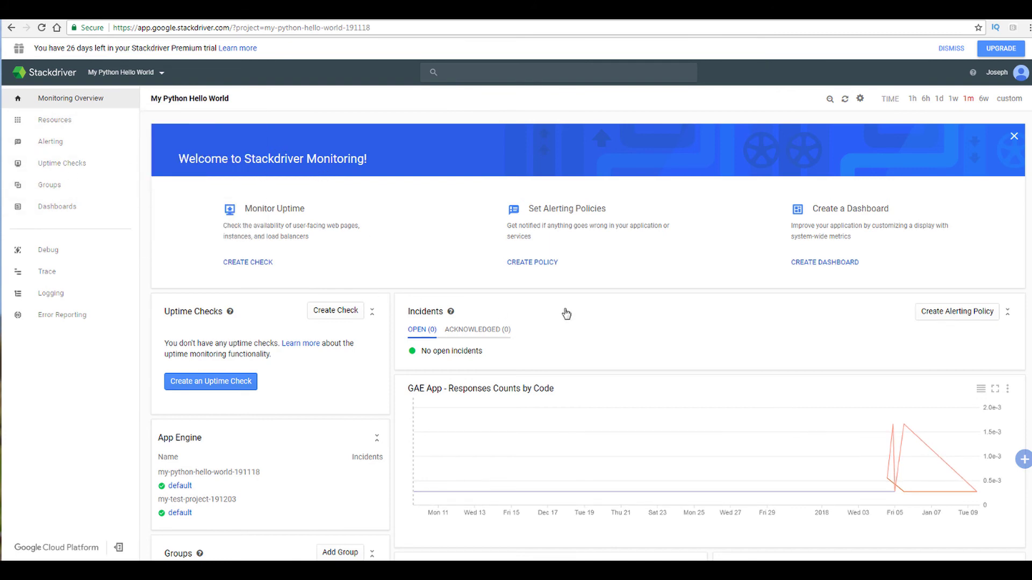
{"action": "scroll", "coordinate": [565, 312], "scroll_direction": "down", "scroll_amount": 3}
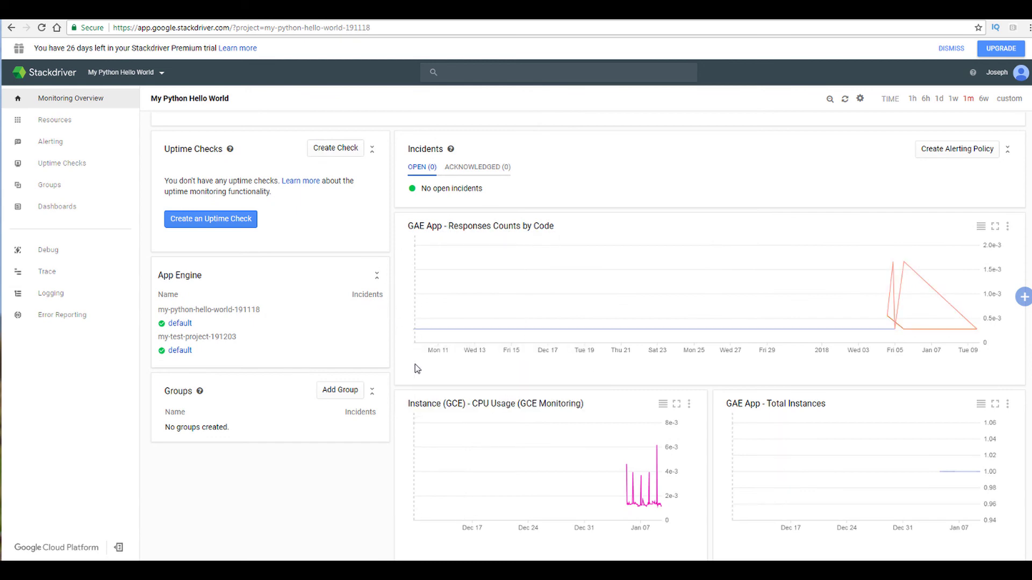
{"action": "scroll", "coordinate": [548, 386], "scroll_direction": "down", "scroll_amount": 3}
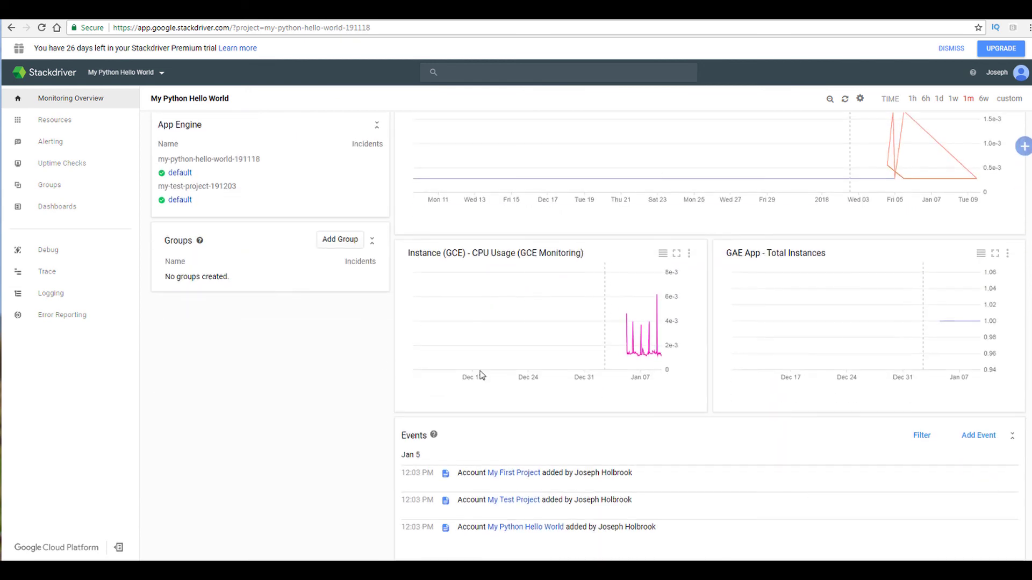
{"action": "scroll", "coordinate": [370, 363], "scroll_direction": "up", "scroll_amount": 6}
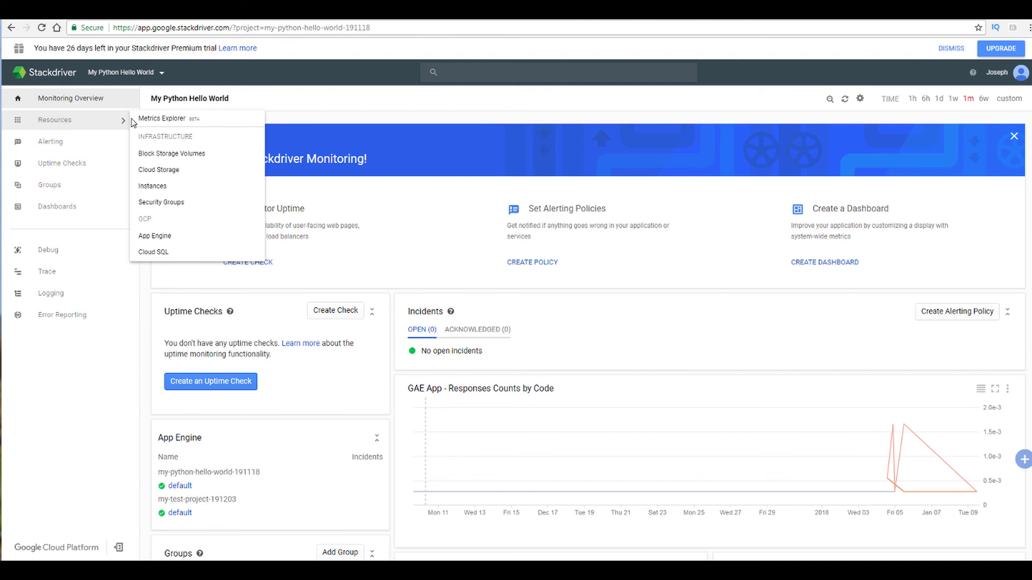
Step: Show the Cloud SQL resources in Stackdriver over the last 1 hour and review the instance charts
{"action": "left_click", "coordinate": [167, 257]}
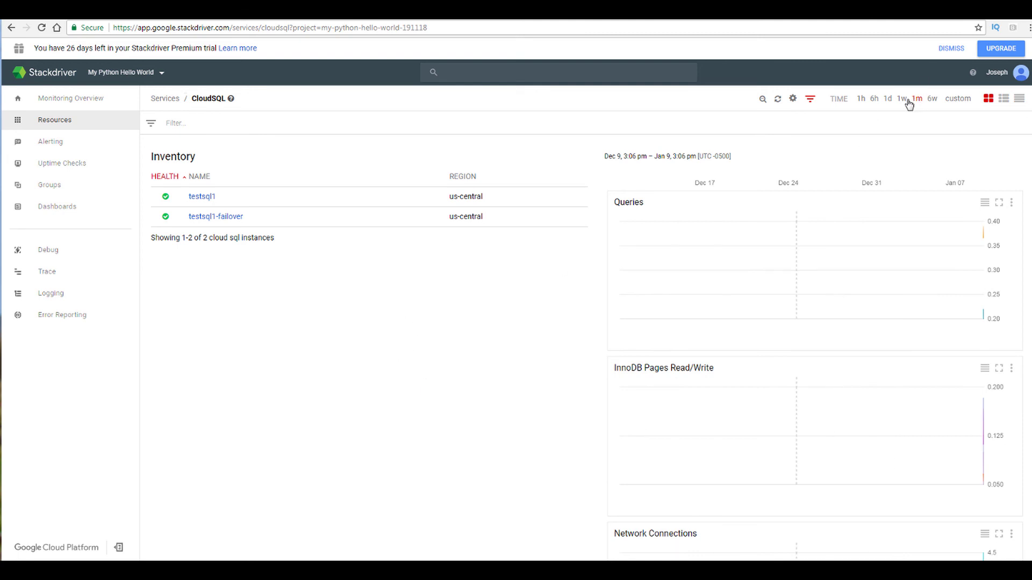
{"action": "left_click", "coordinate": [862, 100]}
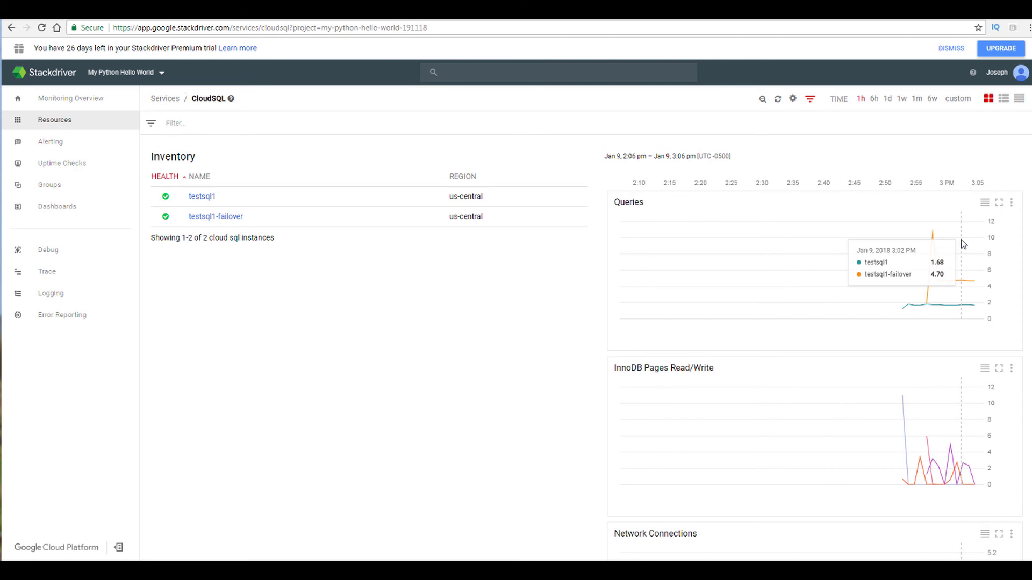
{"action": "scroll", "coordinate": [569, 380], "scroll_direction": "down", "scroll_amount": 5}
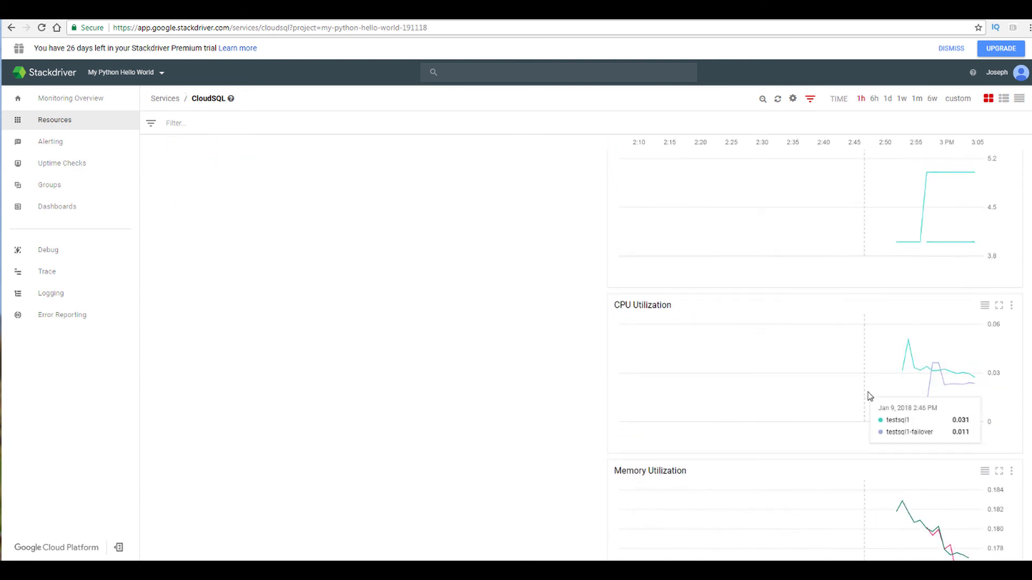
{"action": "scroll", "coordinate": [454, 342], "scroll_direction": "down", "scroll_amount": 2}
Step: Return to the console's Home dashboard for the project
{"action": "scroll", "coordinate": [457, 350], "scroll_direction": "up", "scroll_amount": 2}
{"action": "scroll", "coordinate": [457, 349], "scroll_direction": "up", "scroll_amount": 7}
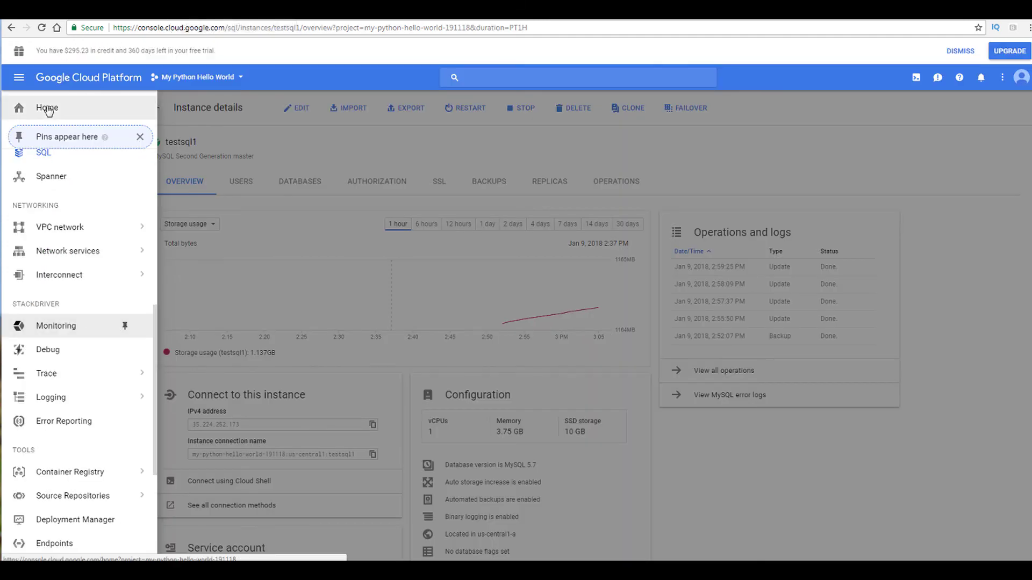
{"action": "left_click", "coordinate": [48, 109]}
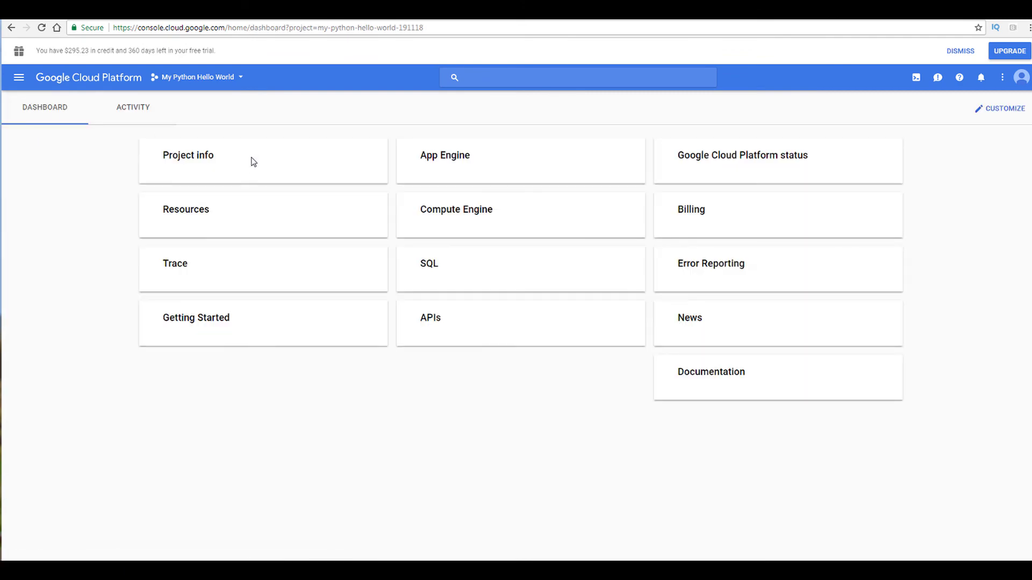
Step: Scroll through the project's Home dashboard cards to review its resources and service charts
{"action": "scroll", "coordinate": [11, 309], "scroll_direction": "down", "scroll_amount": 2}
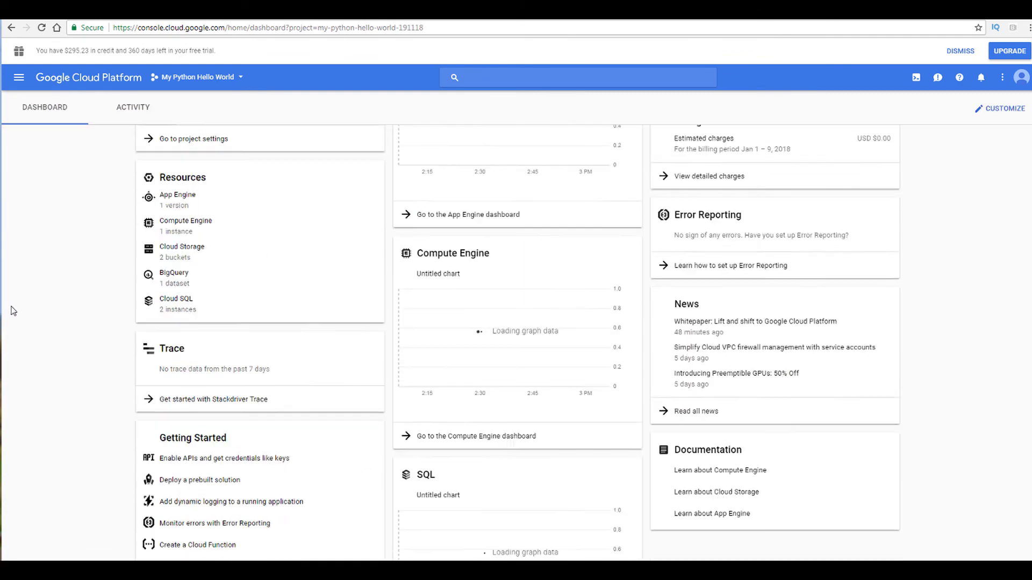
{"action": "scroll", "coordinate": [13, 311], "scroll_direction": "down", "scroll_amount": 5}
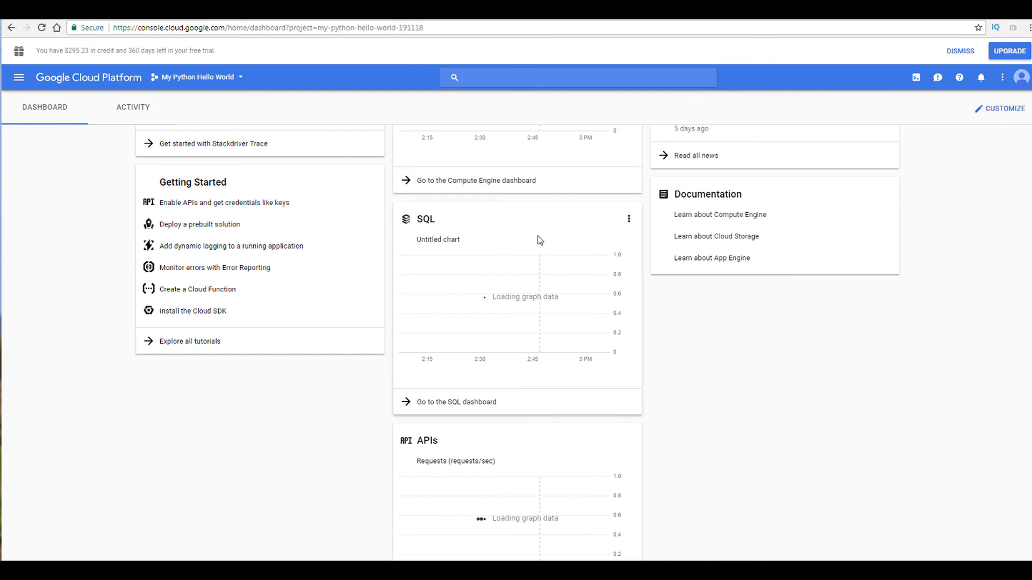
{"action": "scroll", "coordinate": [529, 255], "scroll_direction": "up", "scroll_amount": 4}
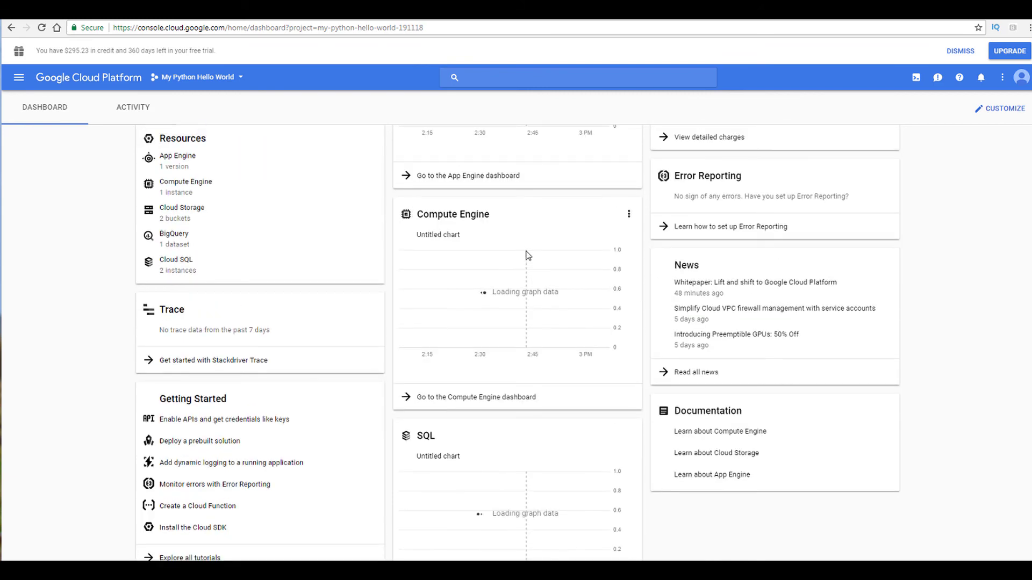
{"action": "scroll", "coordinate": [528, 255], "scroll_direction": "up", "scroll_amount": 3}
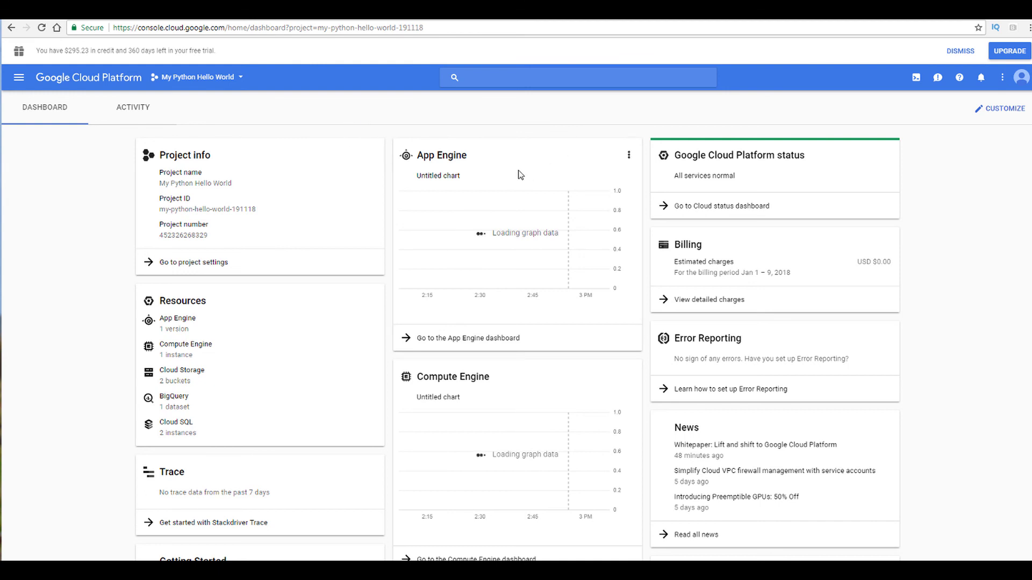
{"action": "left_click", "coordinate": [629, 156]}
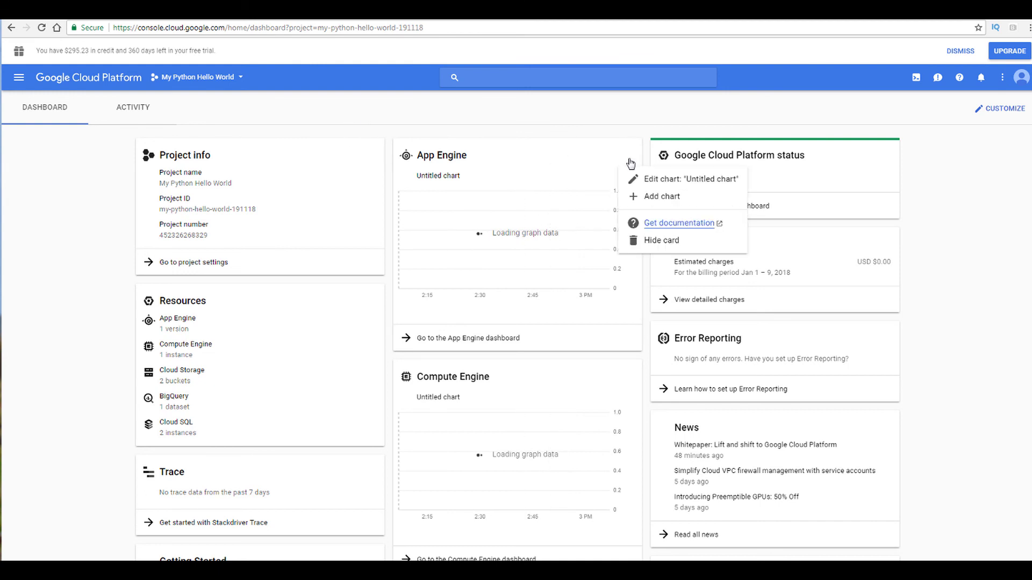
{"action": "left_click", "coordinate": [593, 127]}
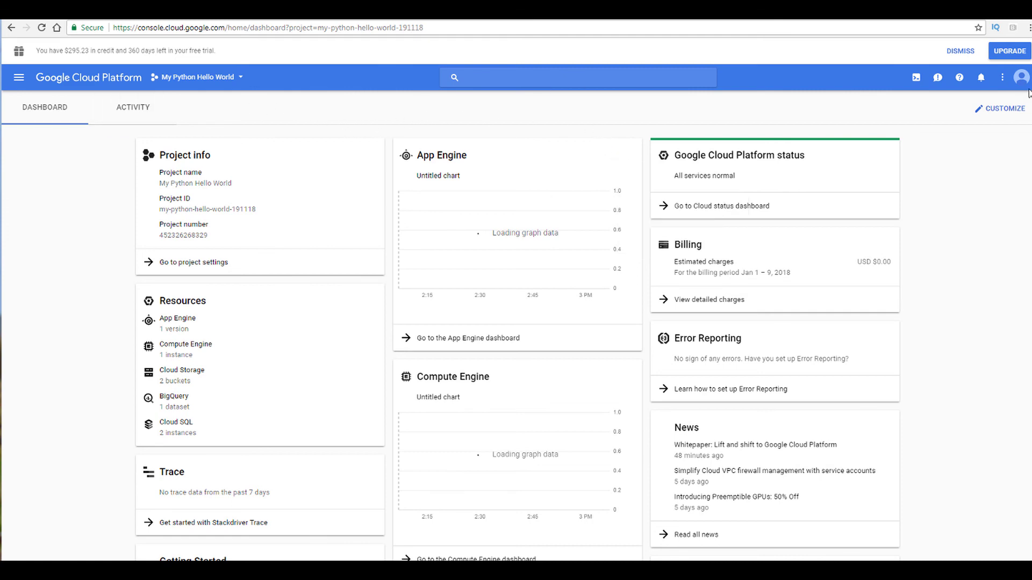
{"action": "scroll", "coordinate": [502, 242], "scroll_direction": "down", "scroll_amount": 7}
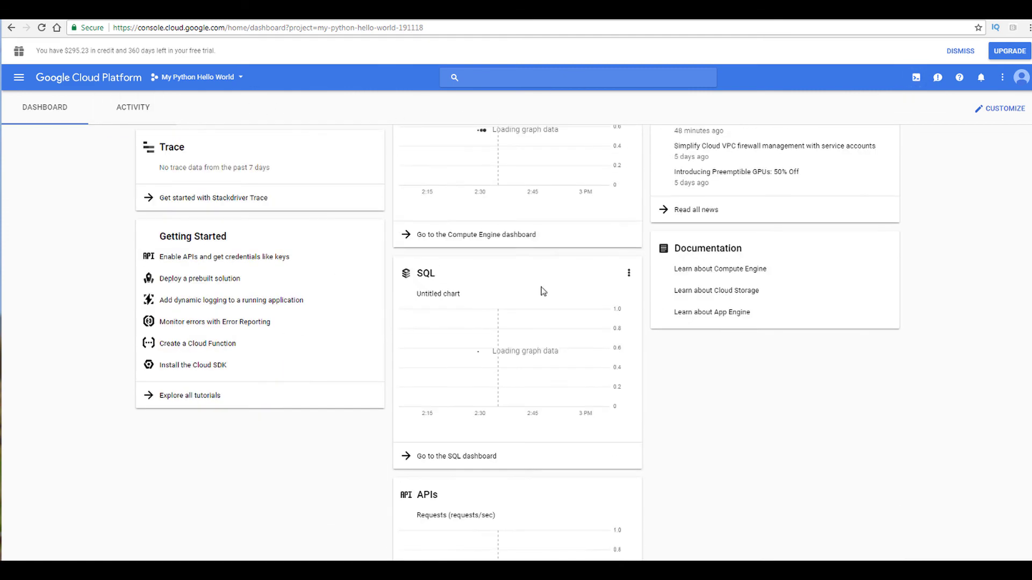
{"action": "scroll", "coordinate": [541, 291], "scroll_direction": "down", "scroll_amount": 2}
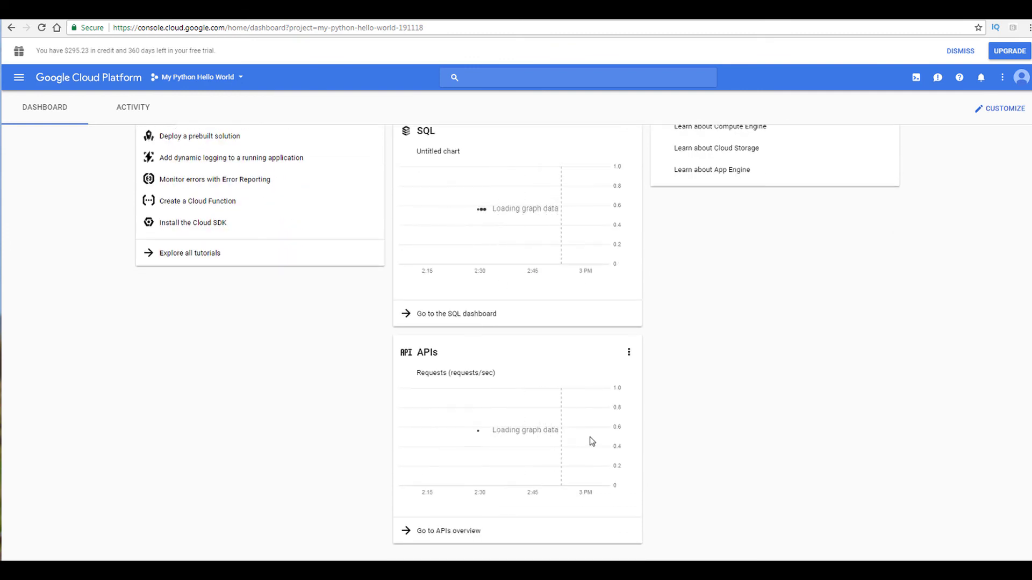
{"action": "scroll", "coordinate": [216, 369], "scroll_direction": "up", "scroll_amount": 9}
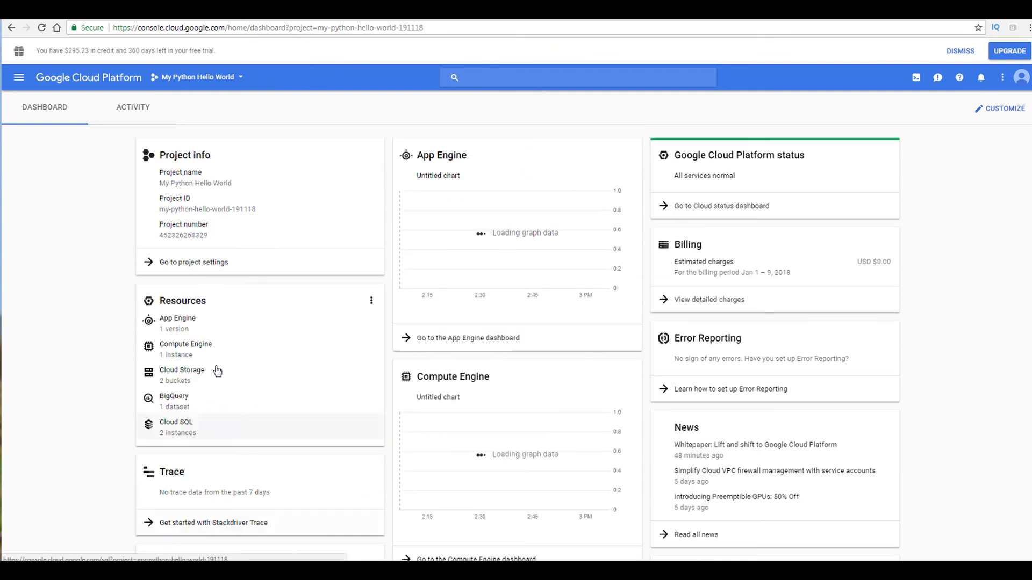
{"action": "right_click", "coordinate": [94, 167]}
{"action": "left_click", "coordinate": [128, 199]}
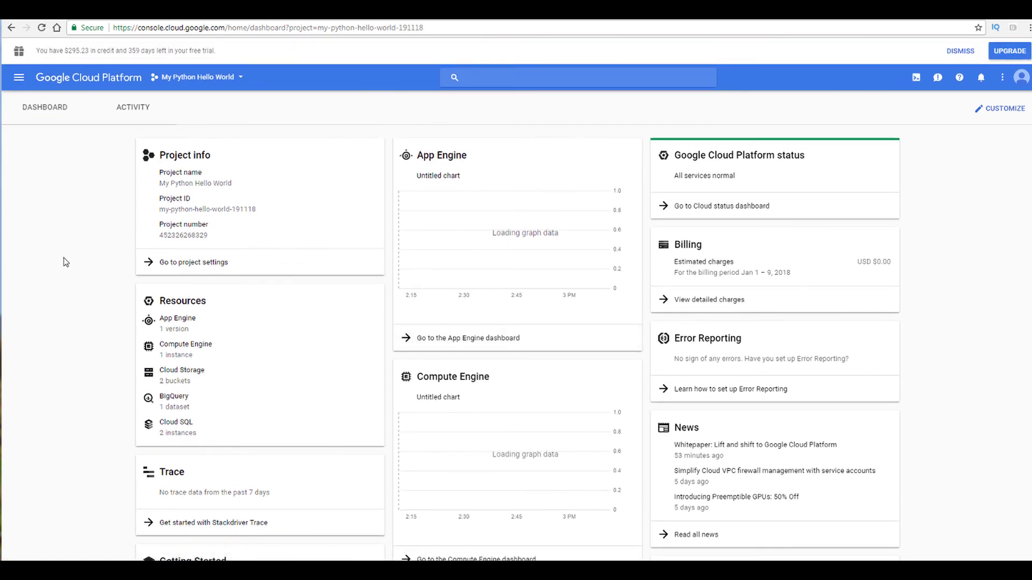
Step: Open the SQL instances list and show the monitoring panel for the testsql1-failover replica
{"action": "left_click", "coordinate": [20, 78]}
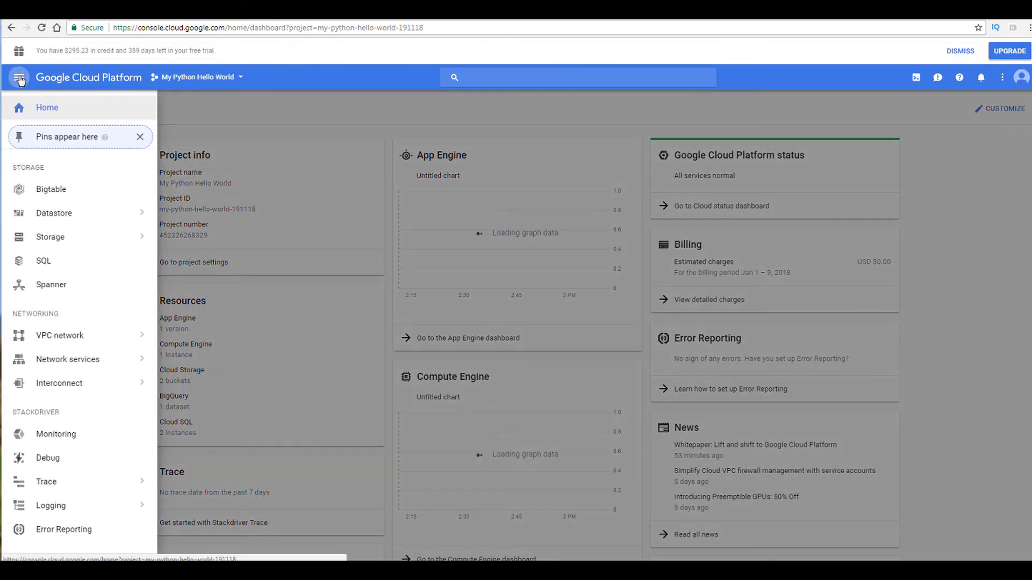
{"action": "left_click", "coordinate": [43, 262]}
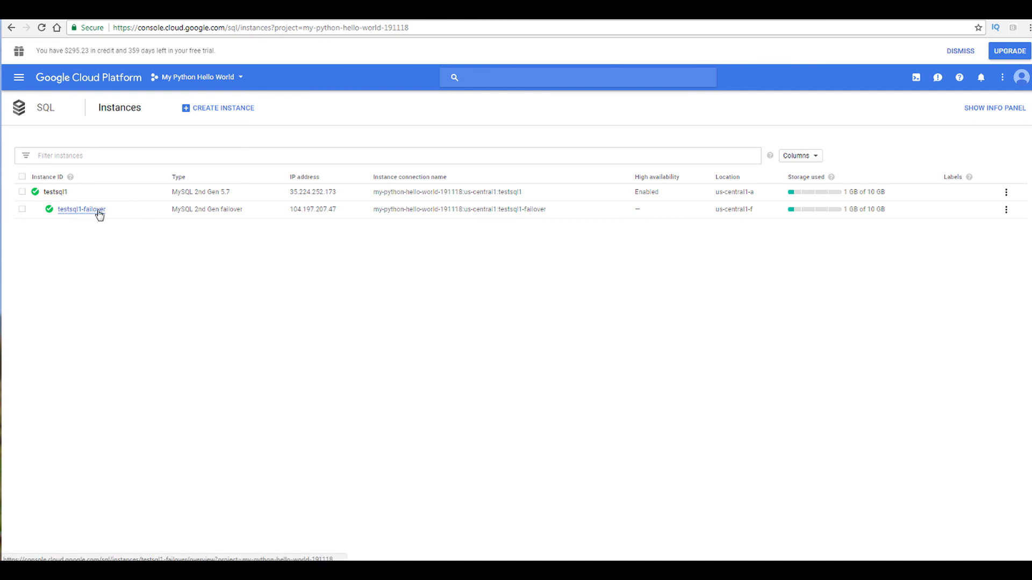
{"action": "left_click", "coordinate": [22, 210]}
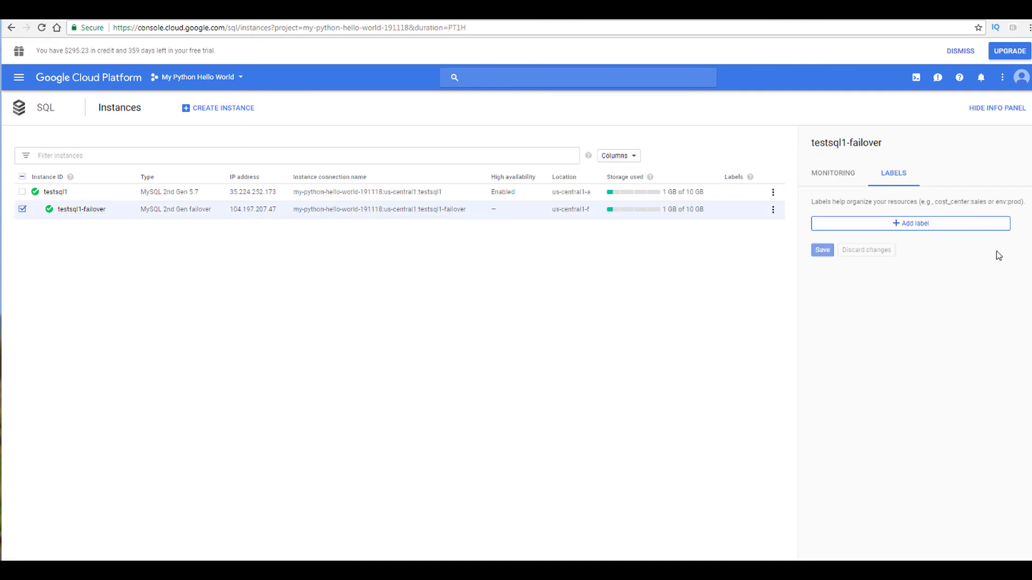
{"action": "left_click", "coordinate": [836, 175]}
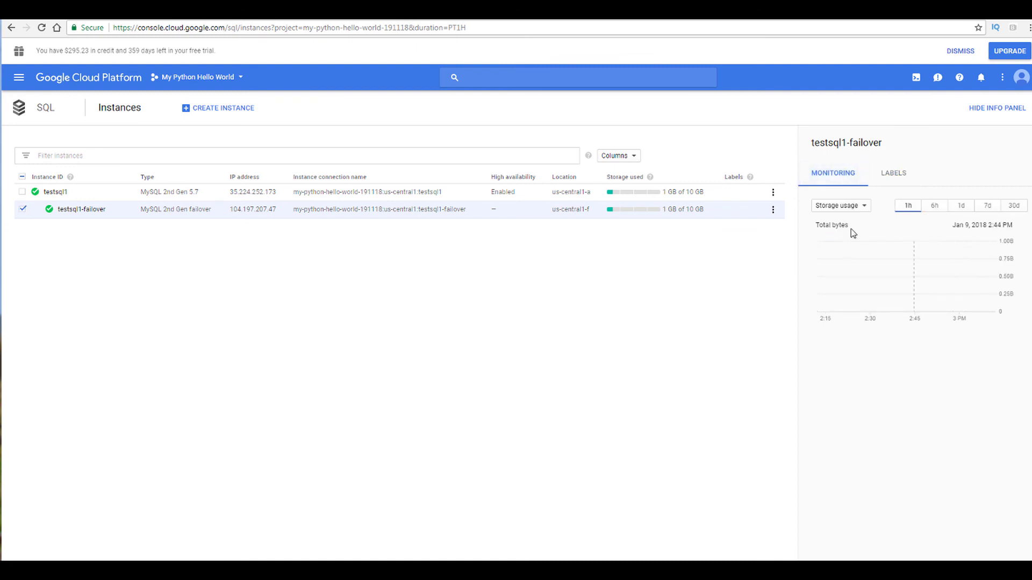
Step: Select testsql1 instead and switch its monitoring chart to CPU utilization
{"action": "left_click", "coordinate": [23, 209]}
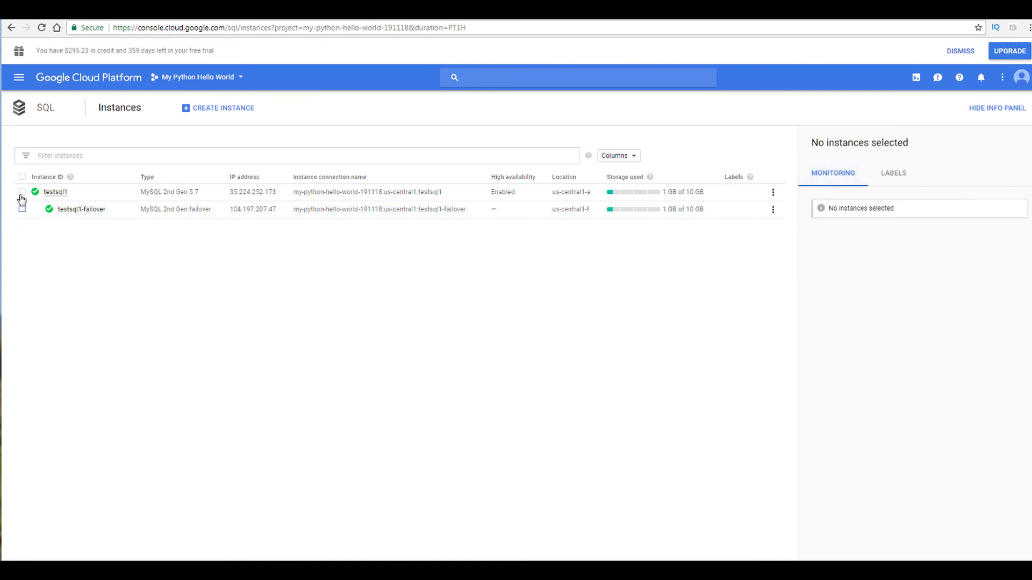
{"action": "left_click", "coordinate": [22, 192]}
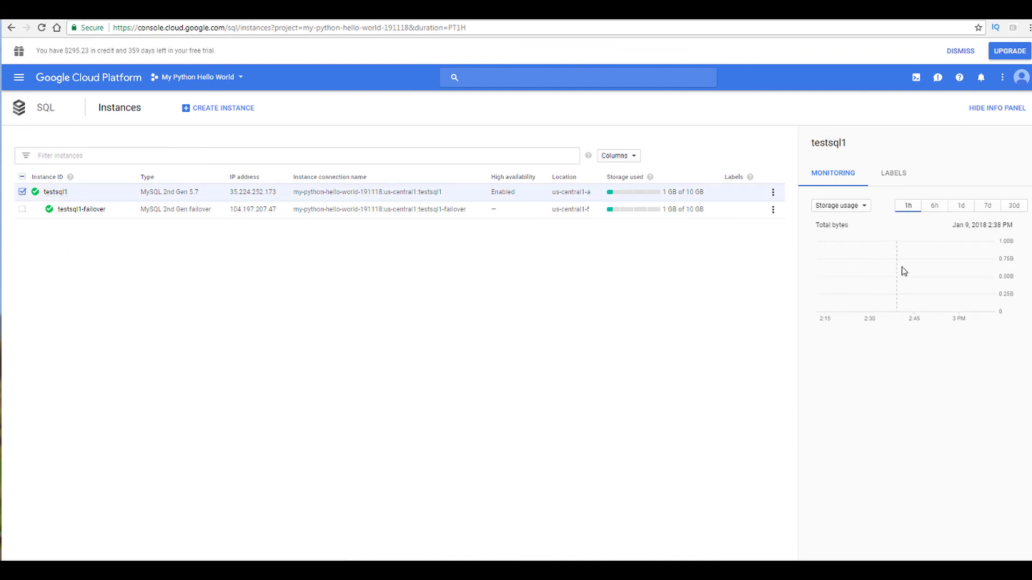
{"action": "left_click", "coordinate": [913, 209]}
{"action": "left_click", "coordinate": [866, 209]}
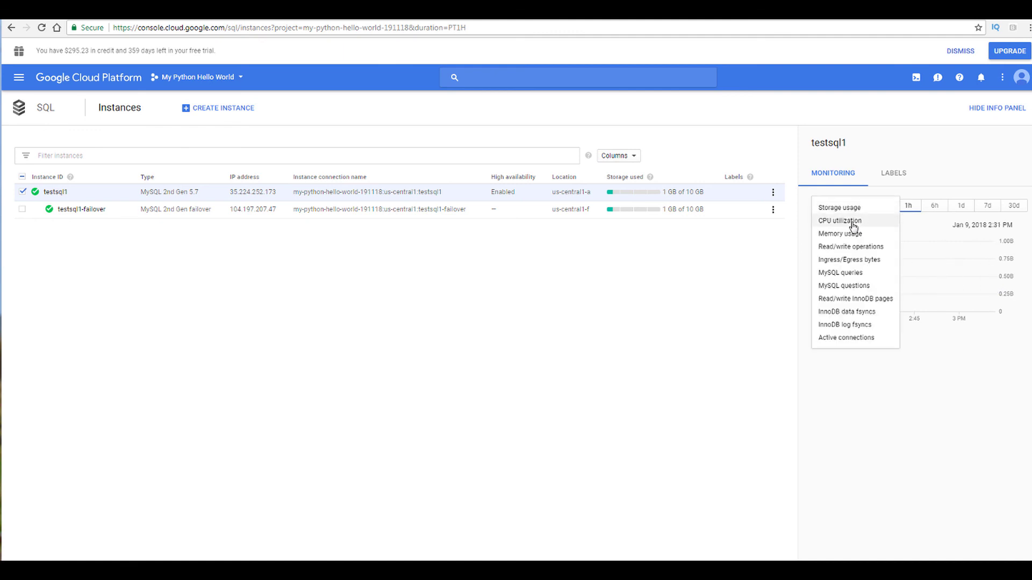
{"action": "left_click", "coordinate": [850, 222]}
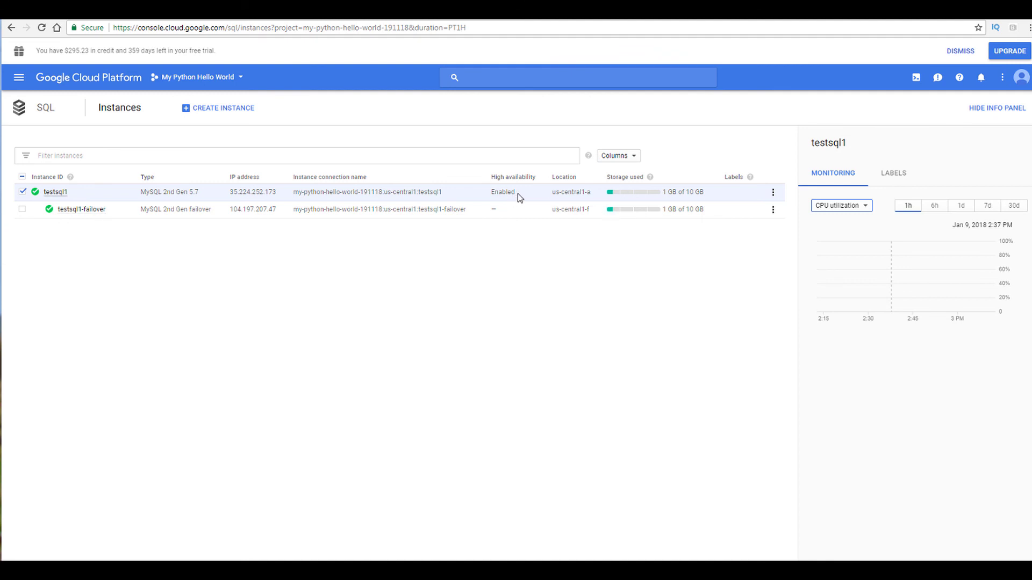
Step: Delete the testsql1 instance together with its replica, confirming with the instance ID testsql1
{"action": "left_click", "coordinate": [772, 194]}
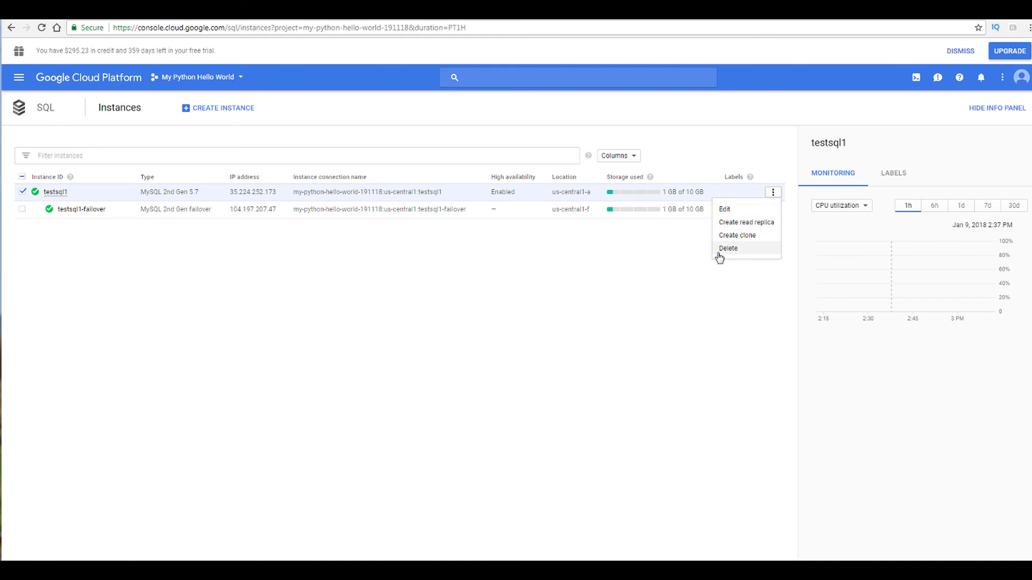
{"action": "left_click", "coordinate": [517, 265]}
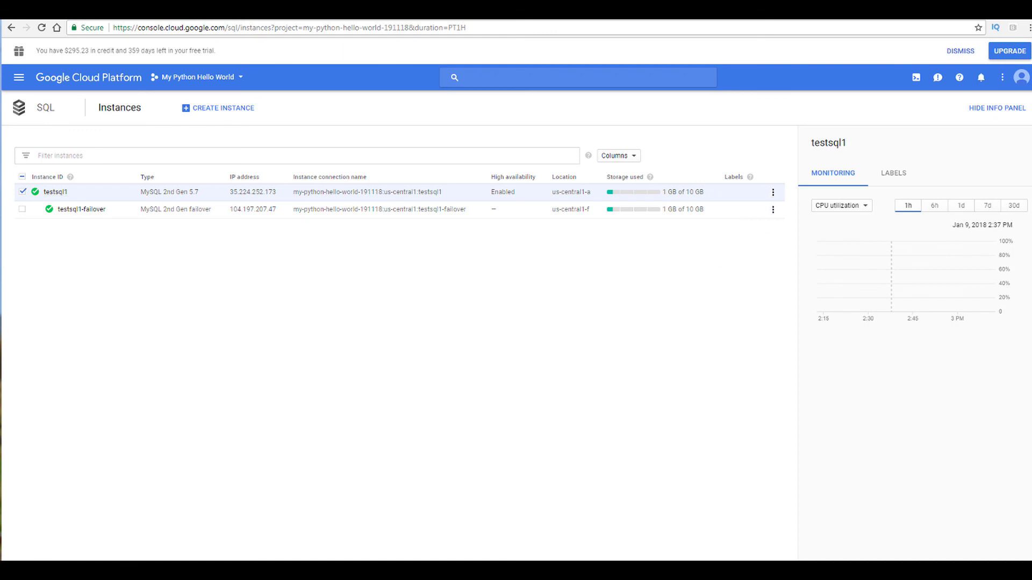
{"action": "left_click", "coordinate": [22, 212]}
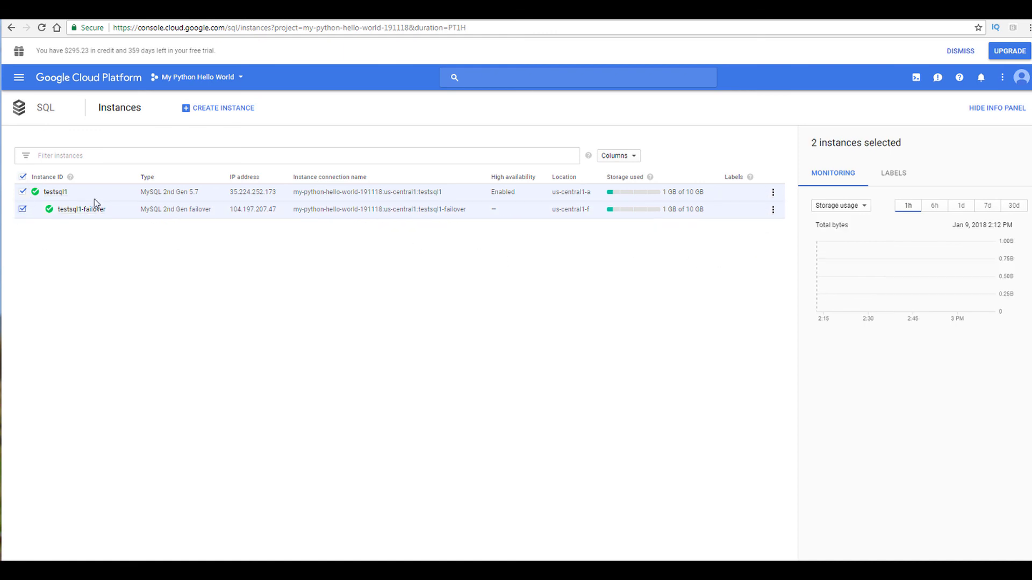
{"action": "left_click", "coordinate": [776, 197]}
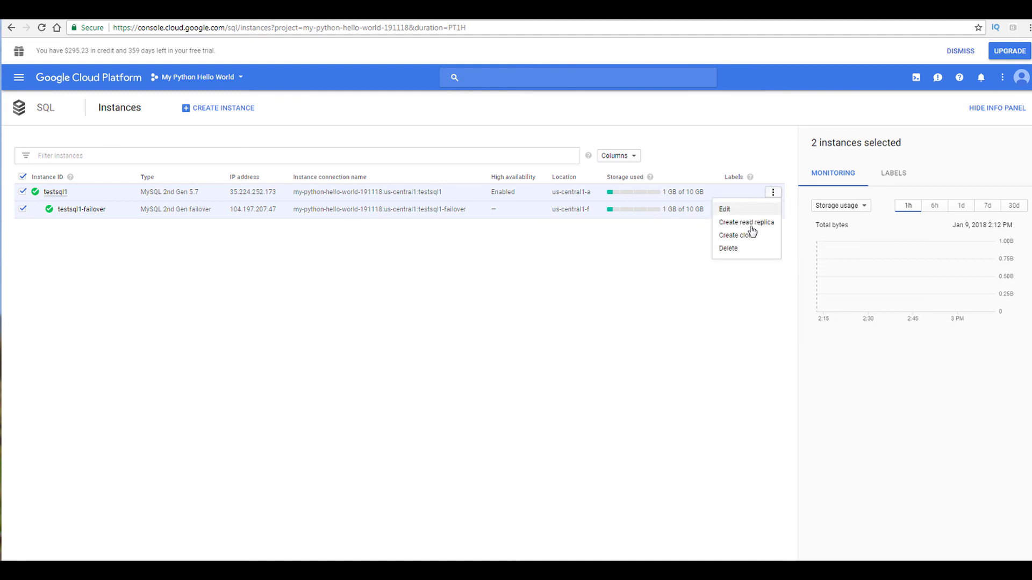
{"action": "left_click", "coordinate": [735, 248]}
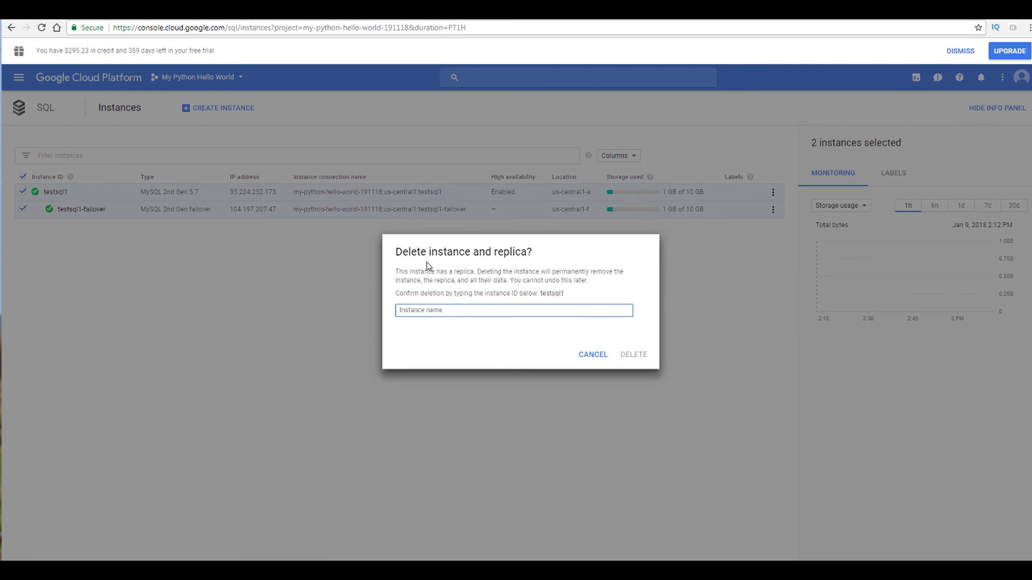
{"action": "type", "text": "testsq"}
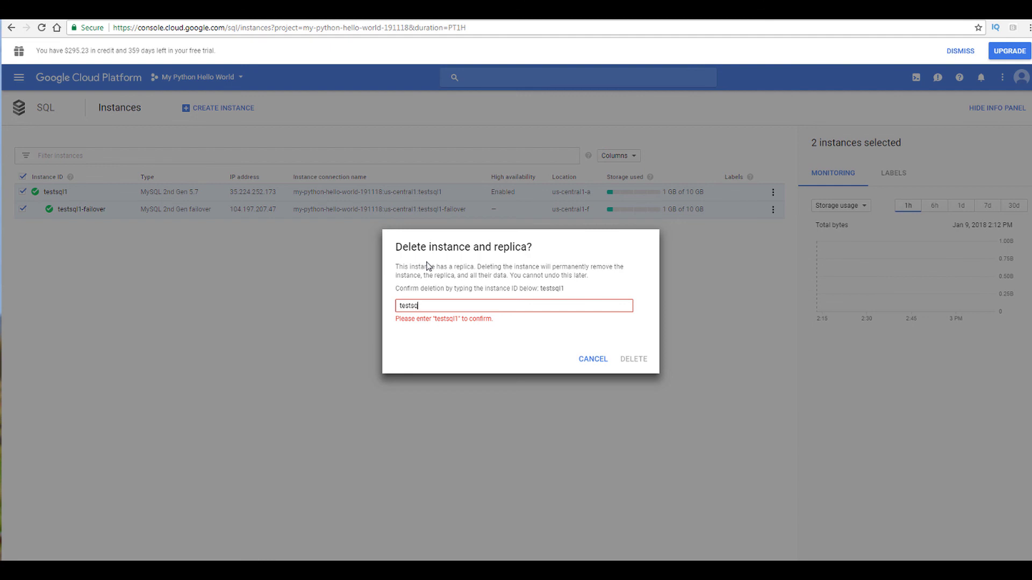
{"action": "type", "text": "l1"}
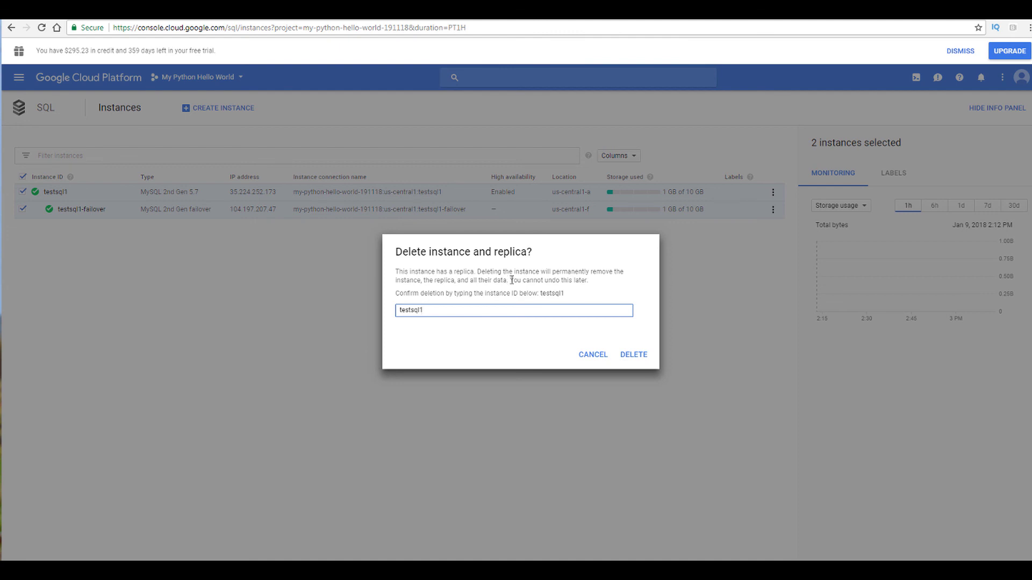
{"action": "left_click", "coordinate": [633, 355]}
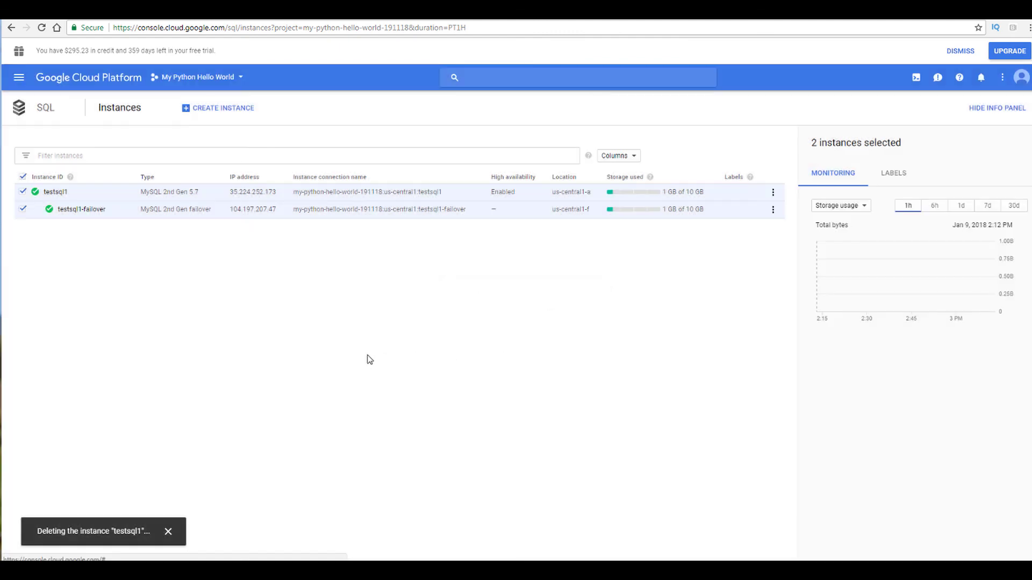